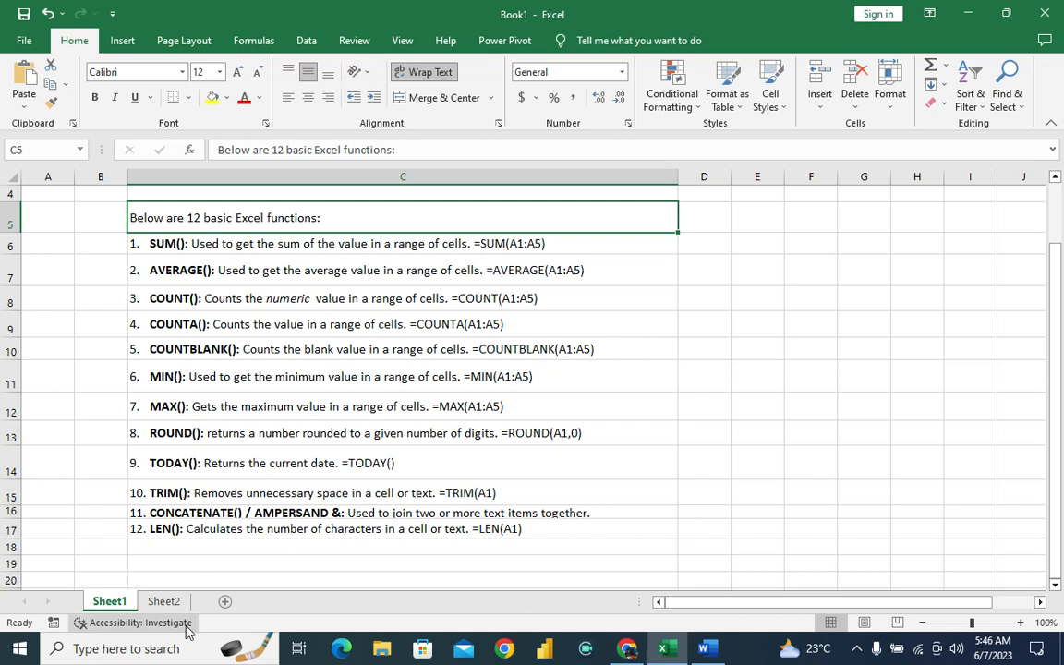
Switch to Sheet2 and look over the table of names and scores for weeks 1 to 3.
left_click(164, 602)
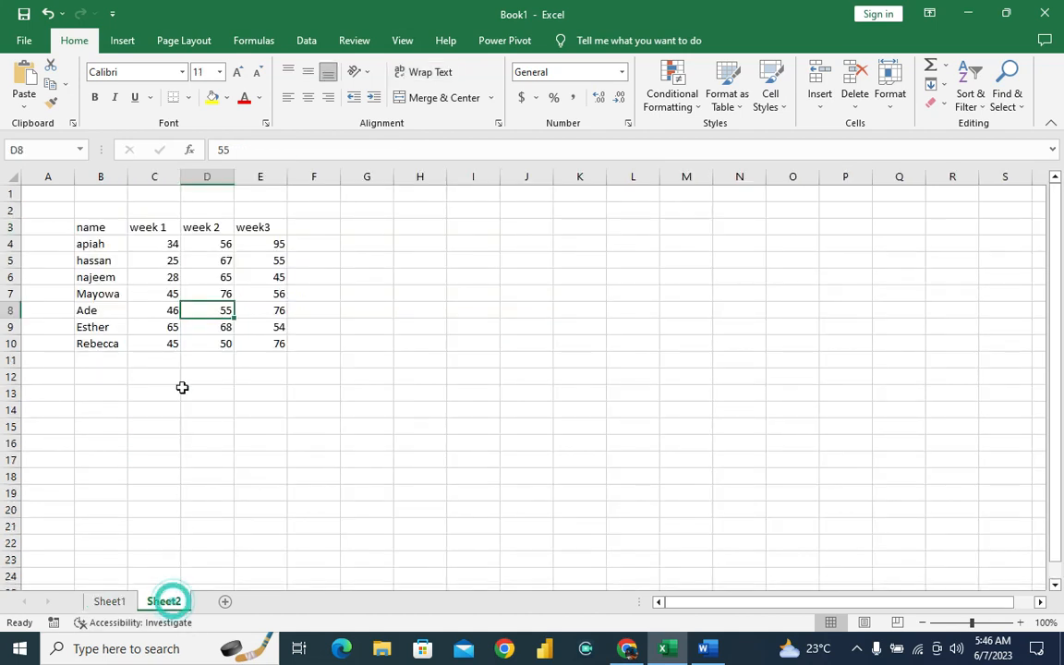
left_click(319, 246)
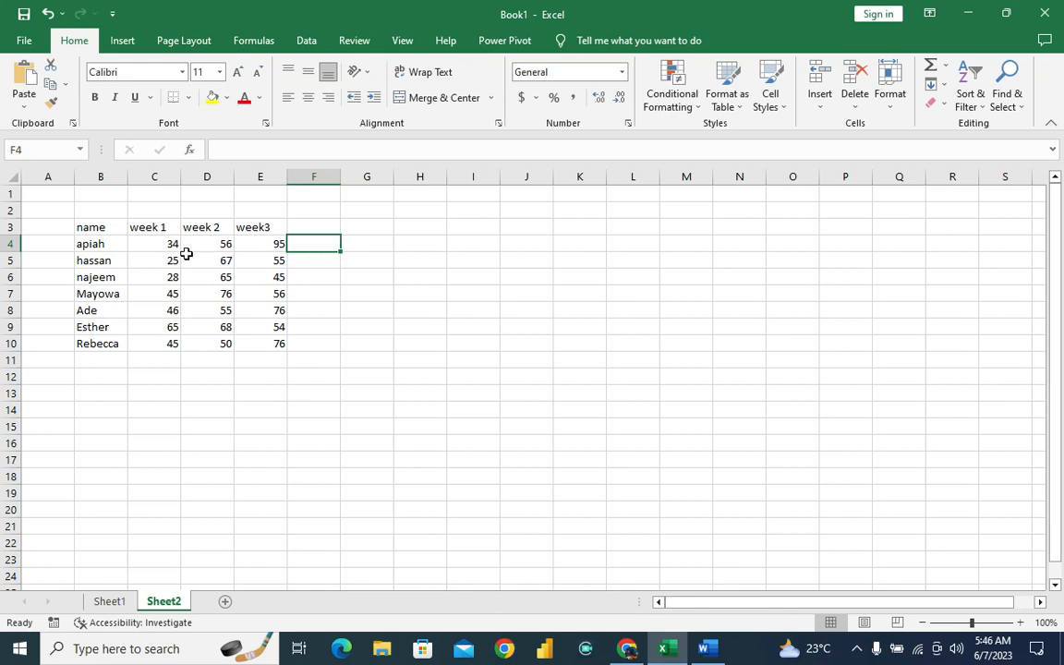
left_click(95, 245)
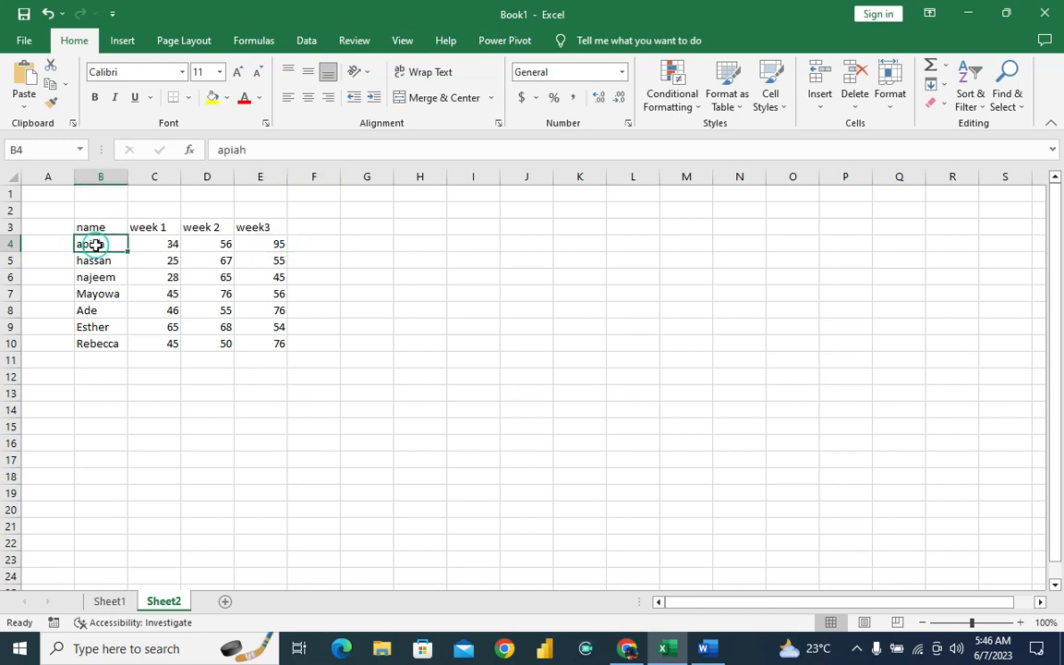
left_click(163, 239)
left_click_drag(162, 240, 218, 240)
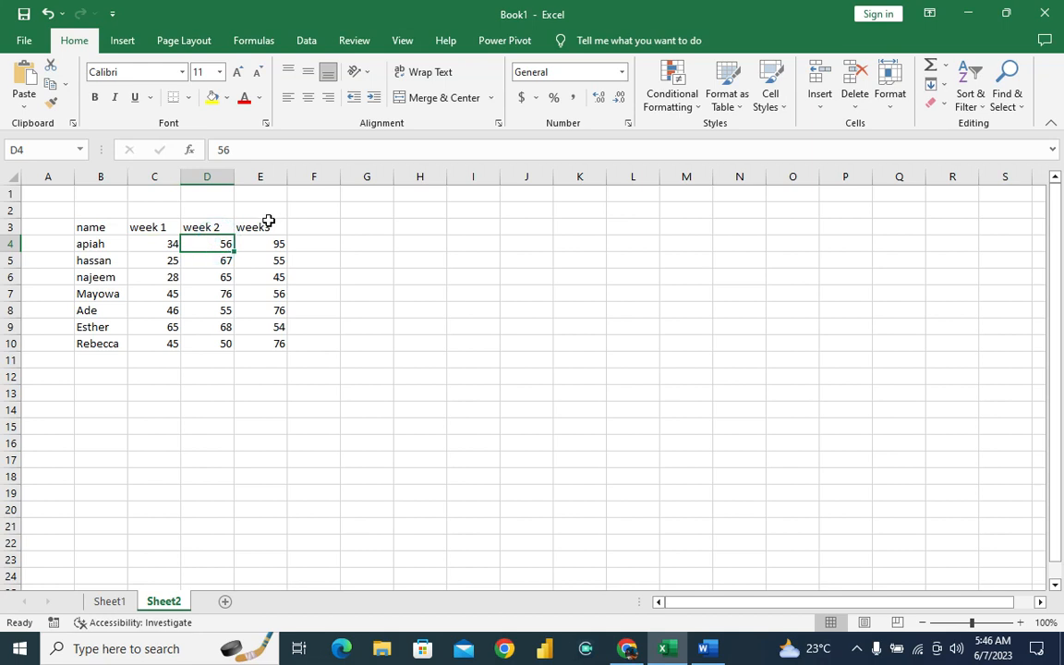
left_click(314, 245)
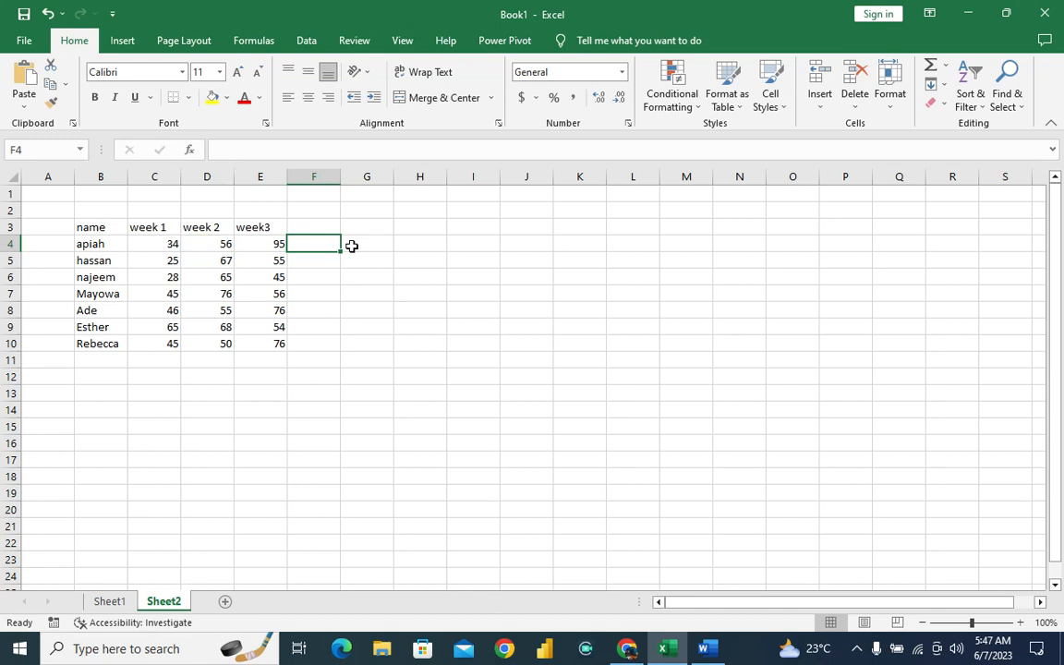
type("=sum")
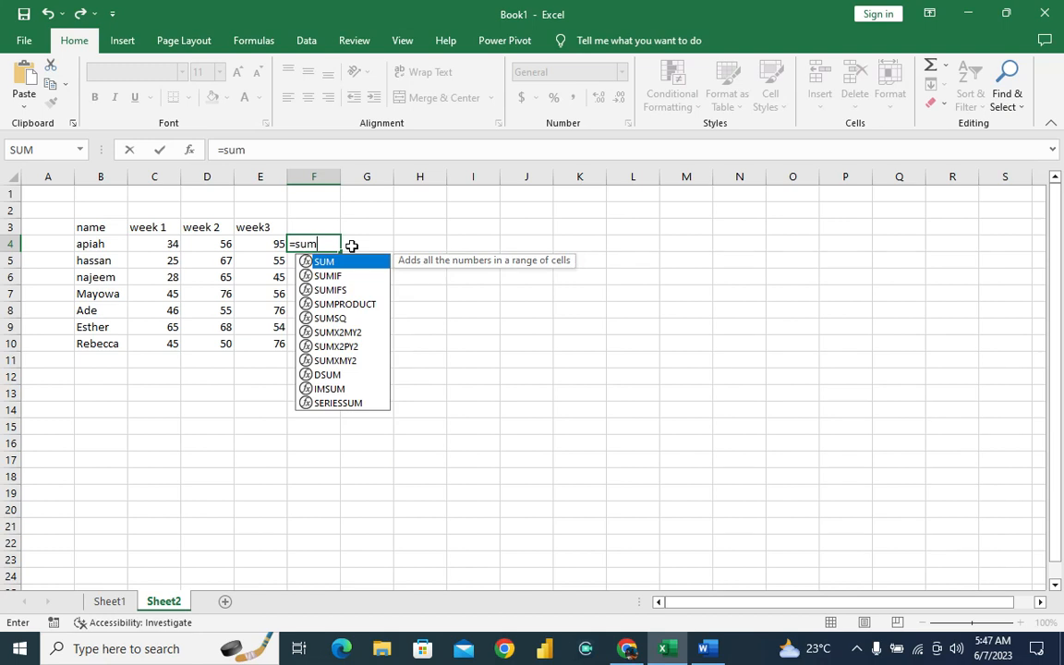
type("(")
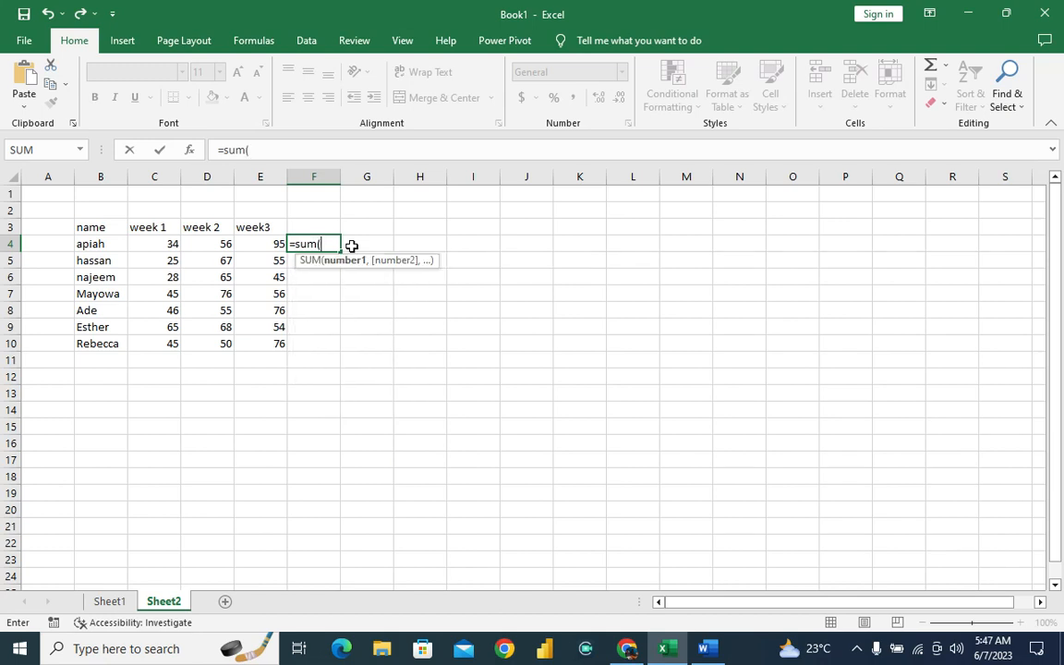
type("c")
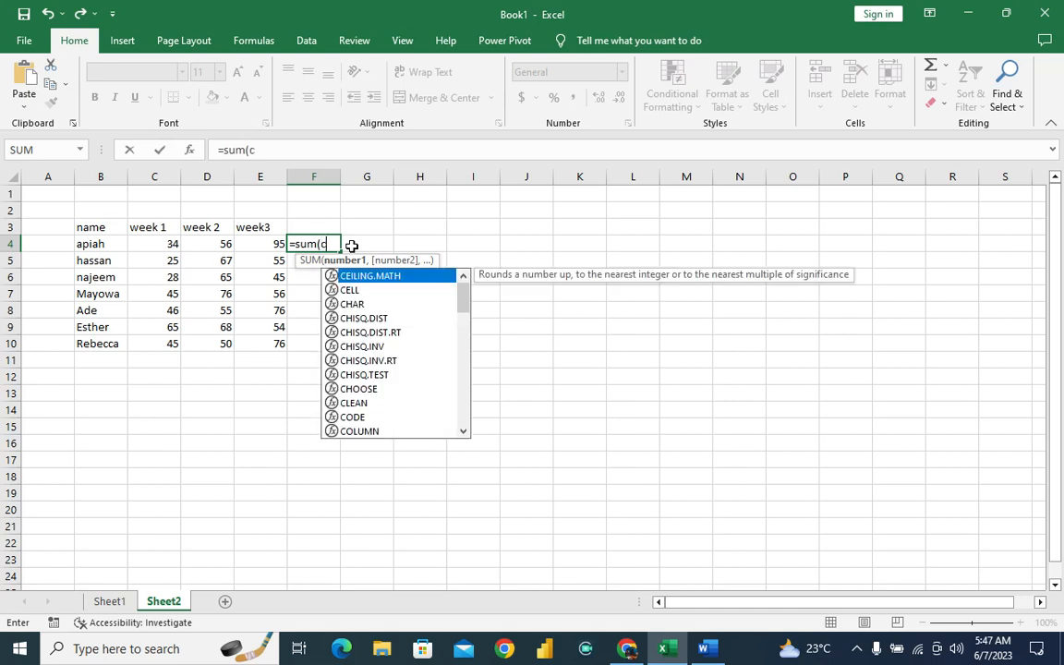
type("4:")
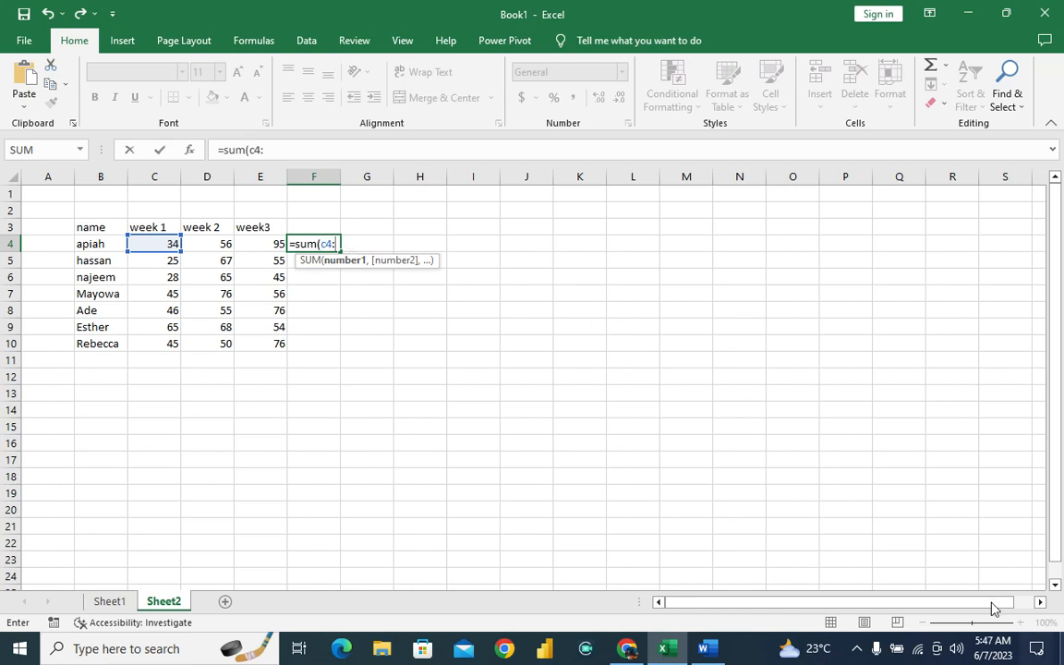
left_click(425, 333)
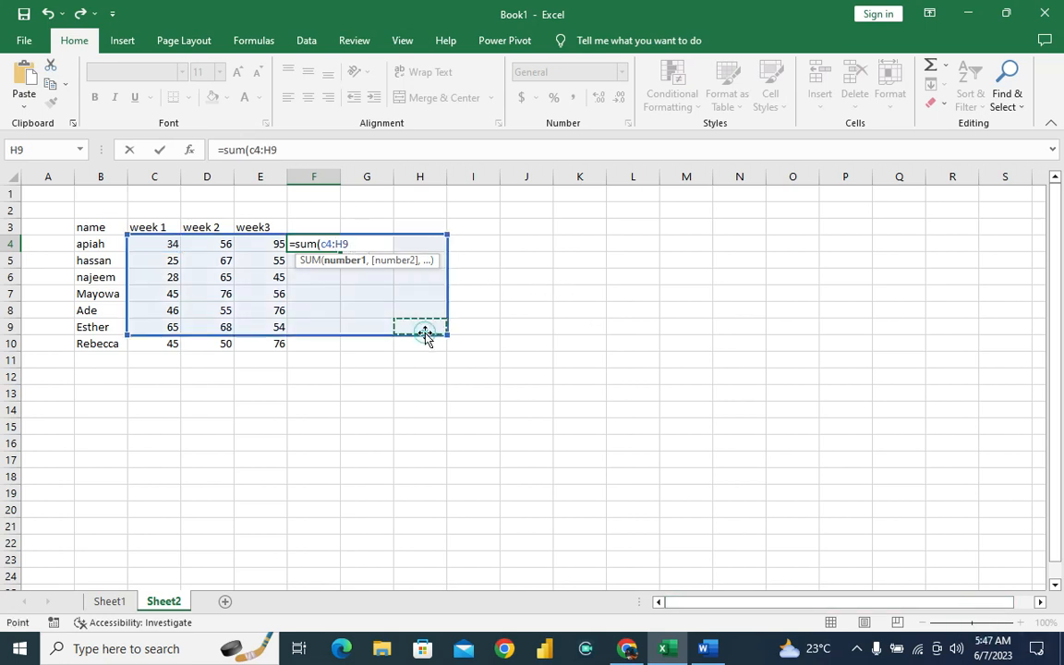
key("Escape")
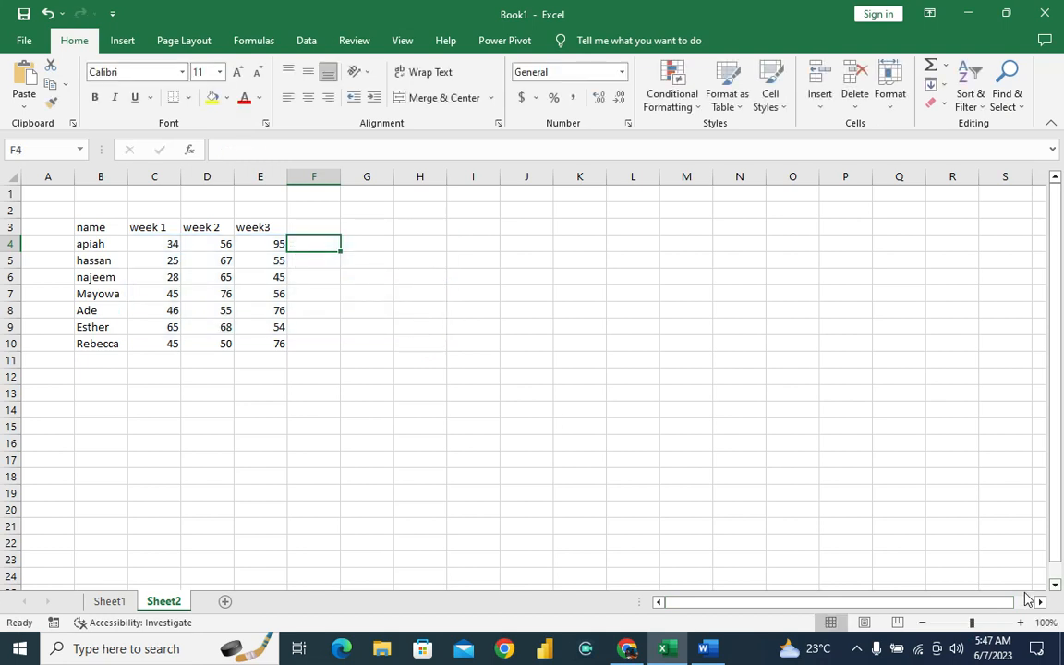
Enter =SUM(C4:E4) in F4 to total the three weeks and fill the formula down to F10.
left_click_drag(980, 621, 987, 624)
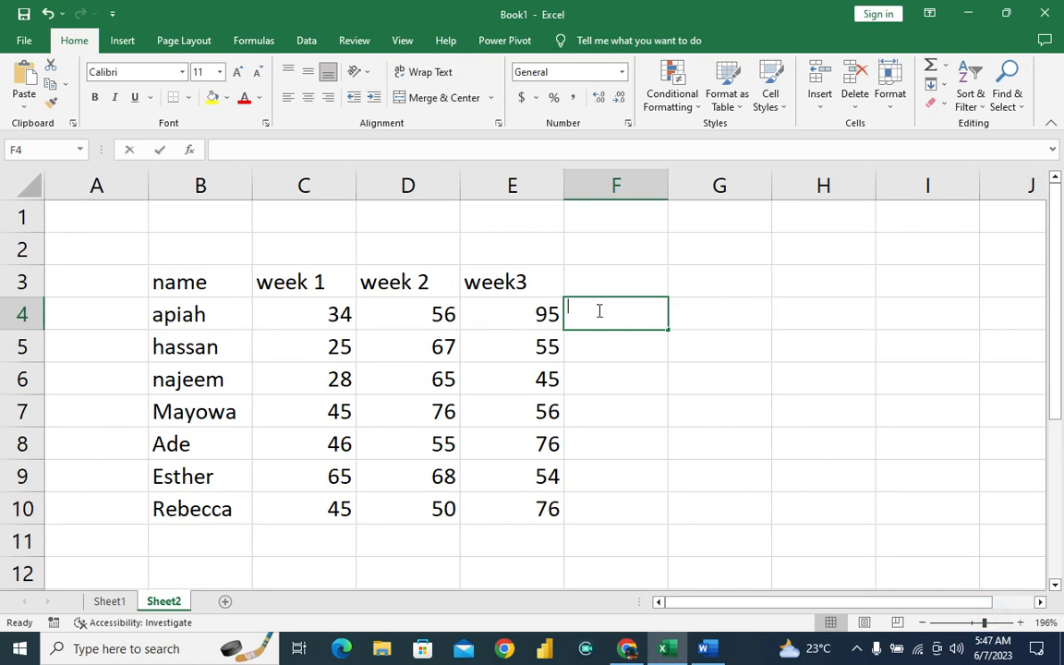
type("=sum")
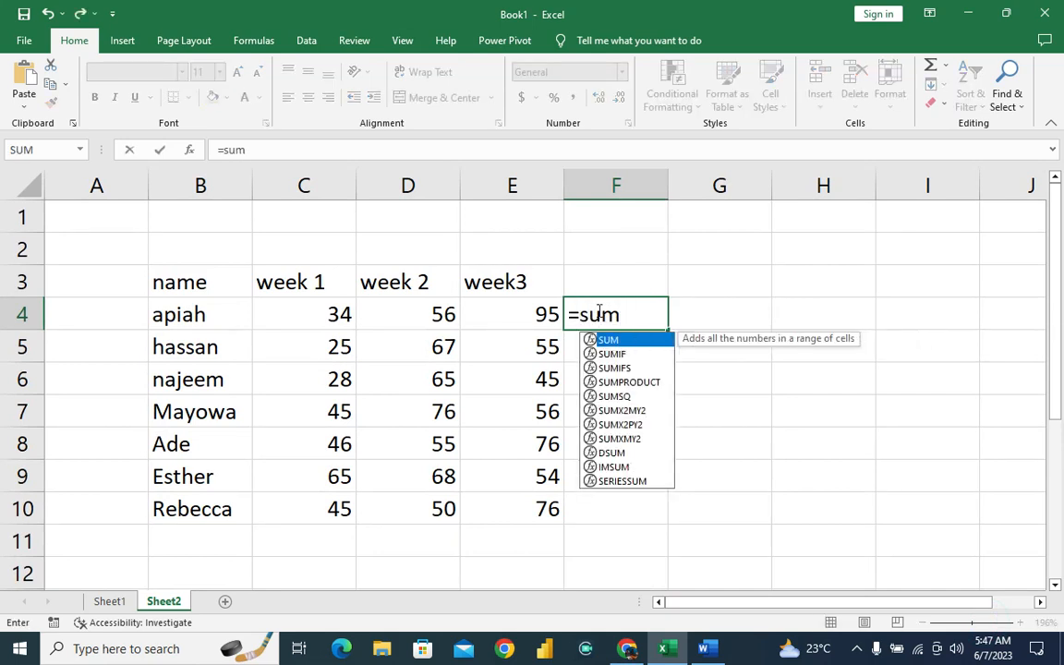
type("(")
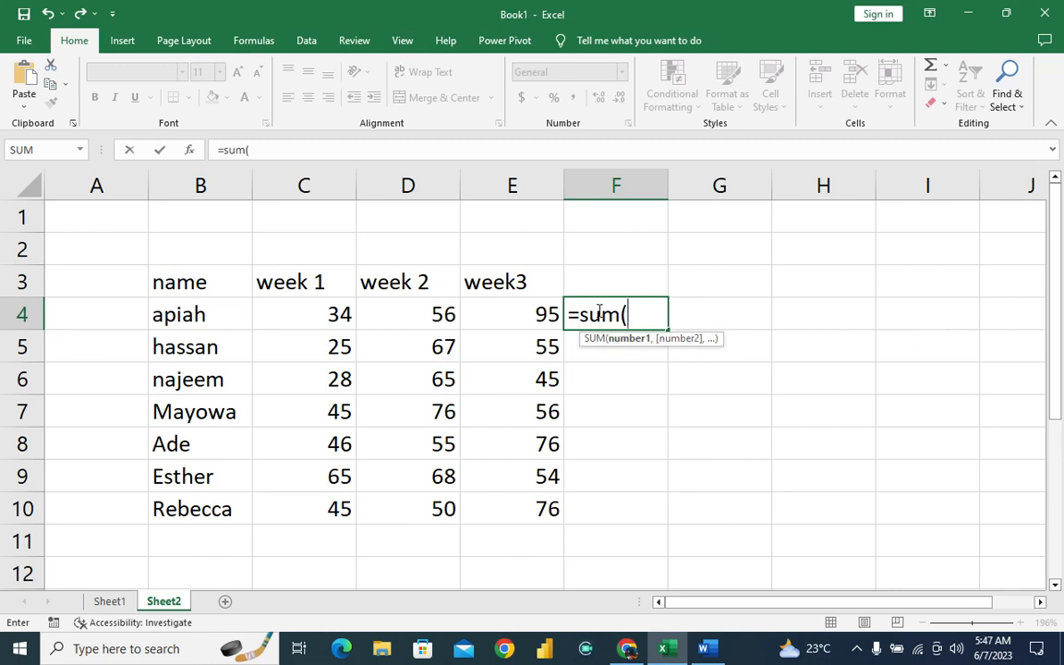
type("c")
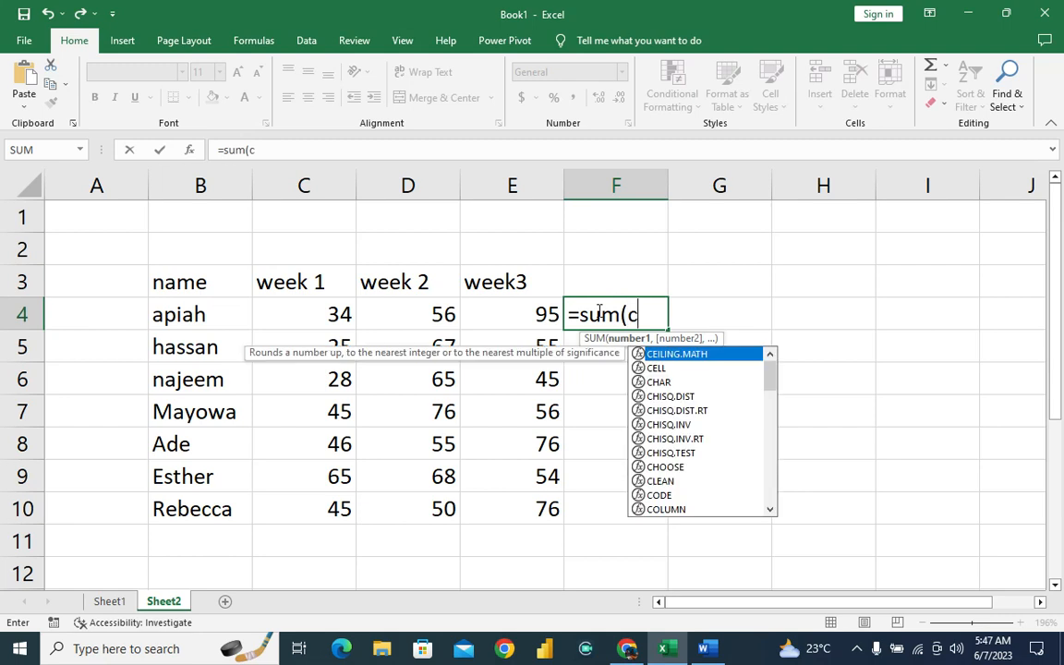
type("4:")
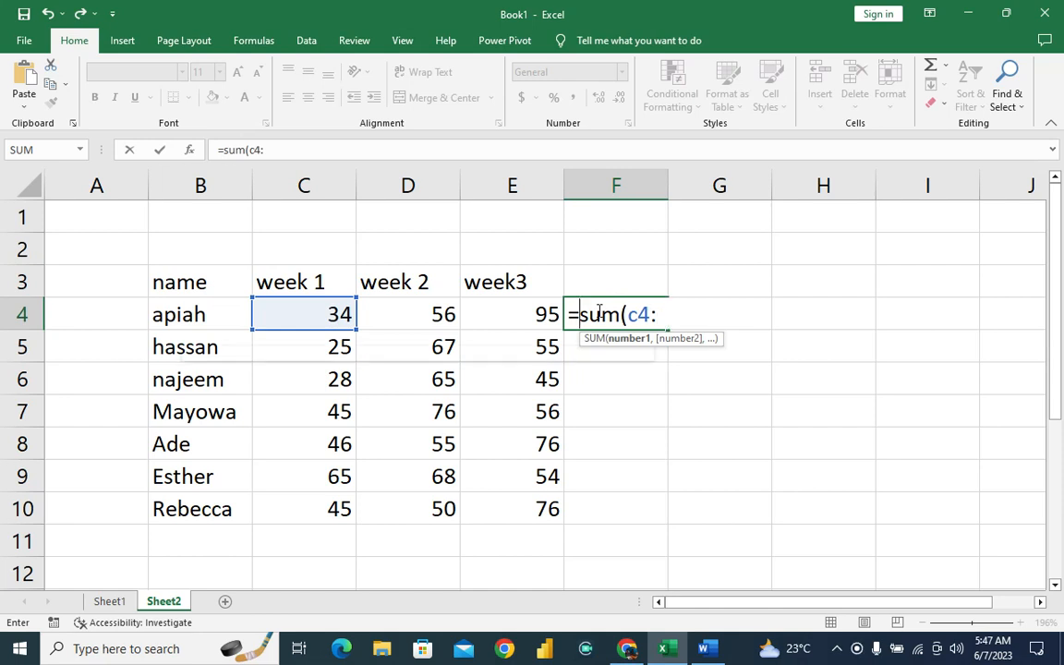
type("e4")
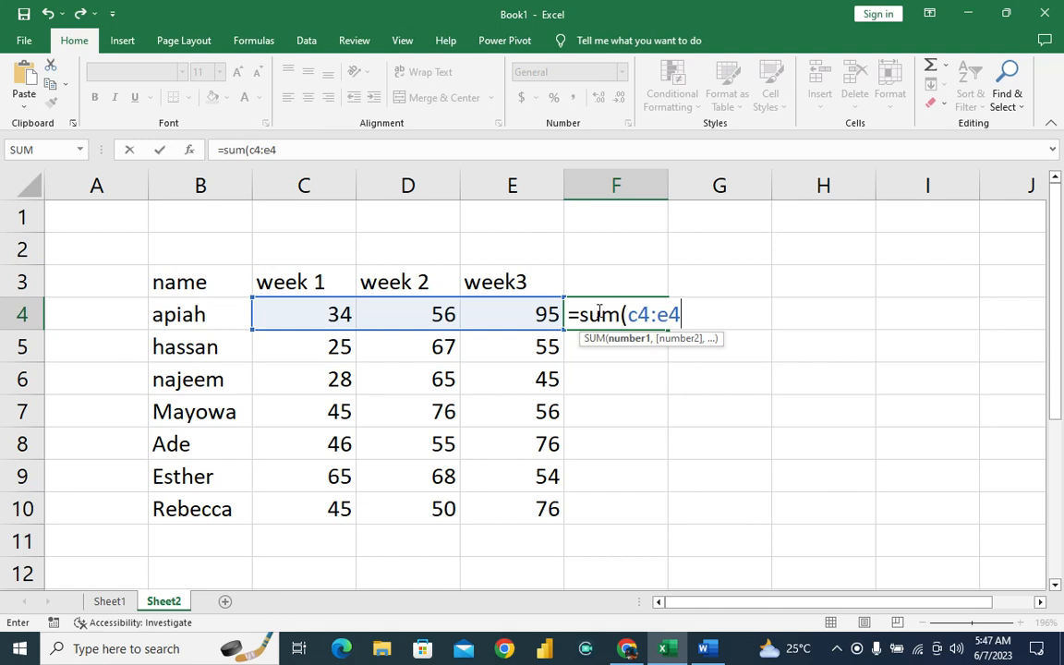
type(")")
key("Return")
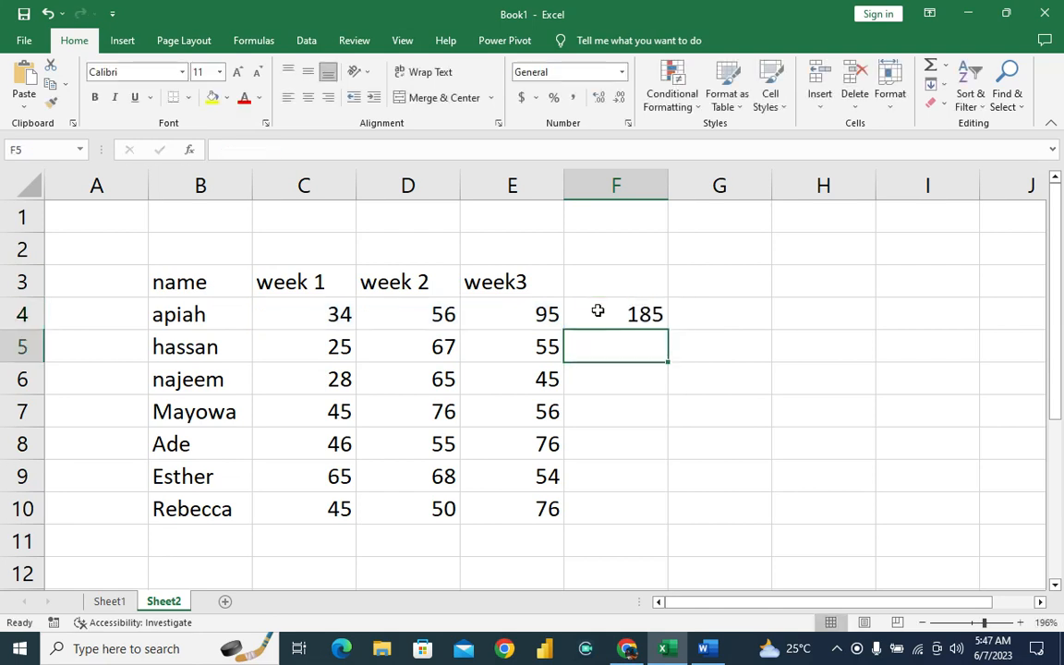
left_click(641, 310)
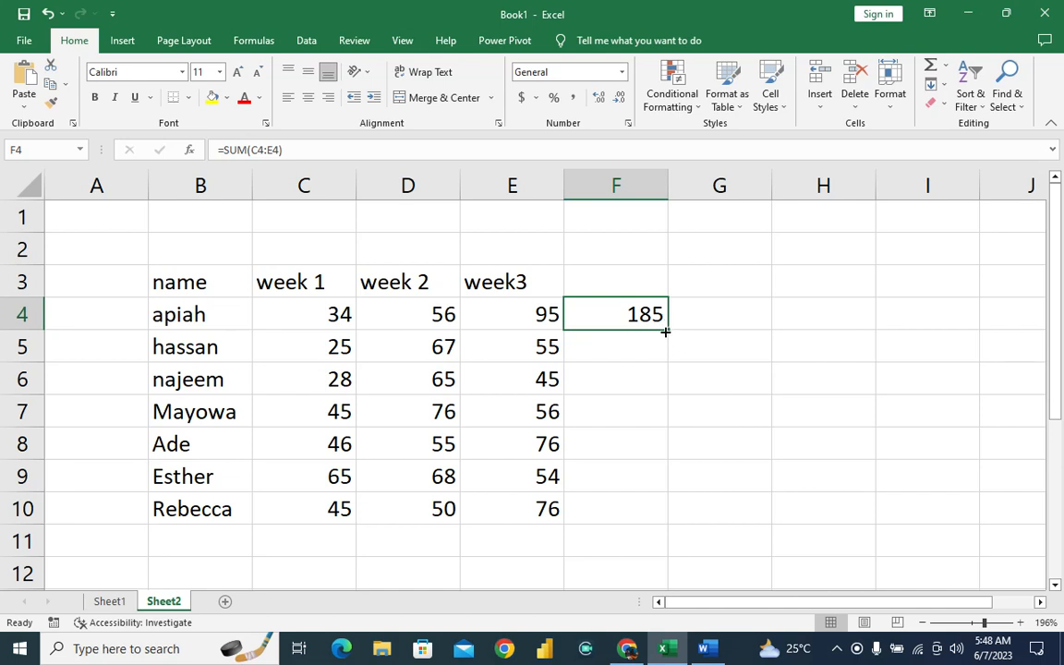
left_click_drag(669, 328, 669, 519)
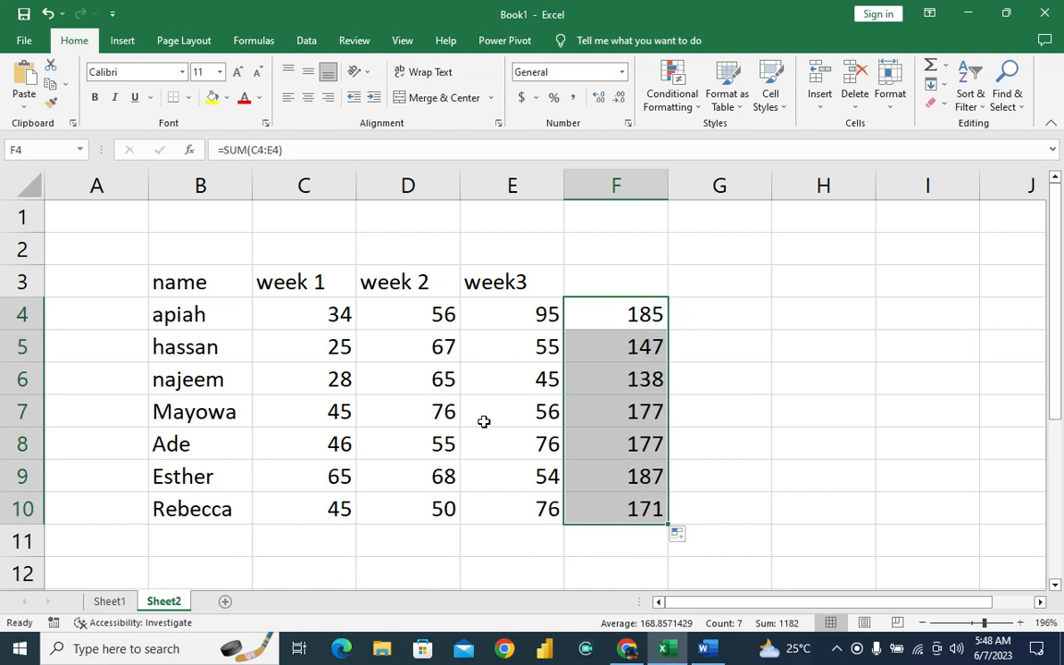
Add the column headings "sum" in F3 and "average" in G3 on Sheet2.
left_click(115, 602)
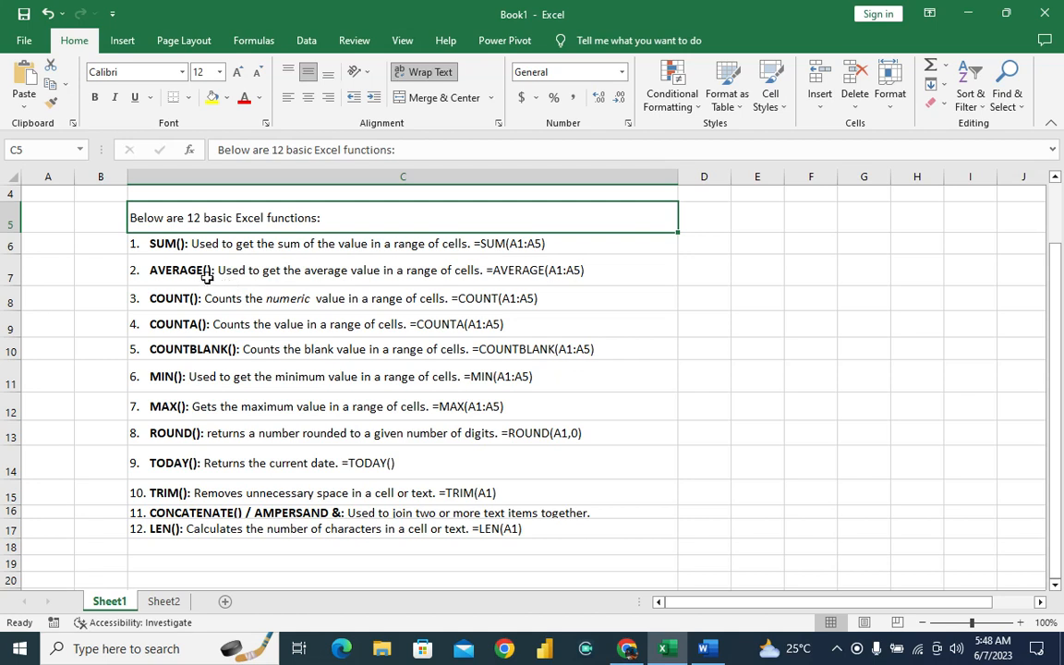
left_click(161, 602)
left_click(623, 288)
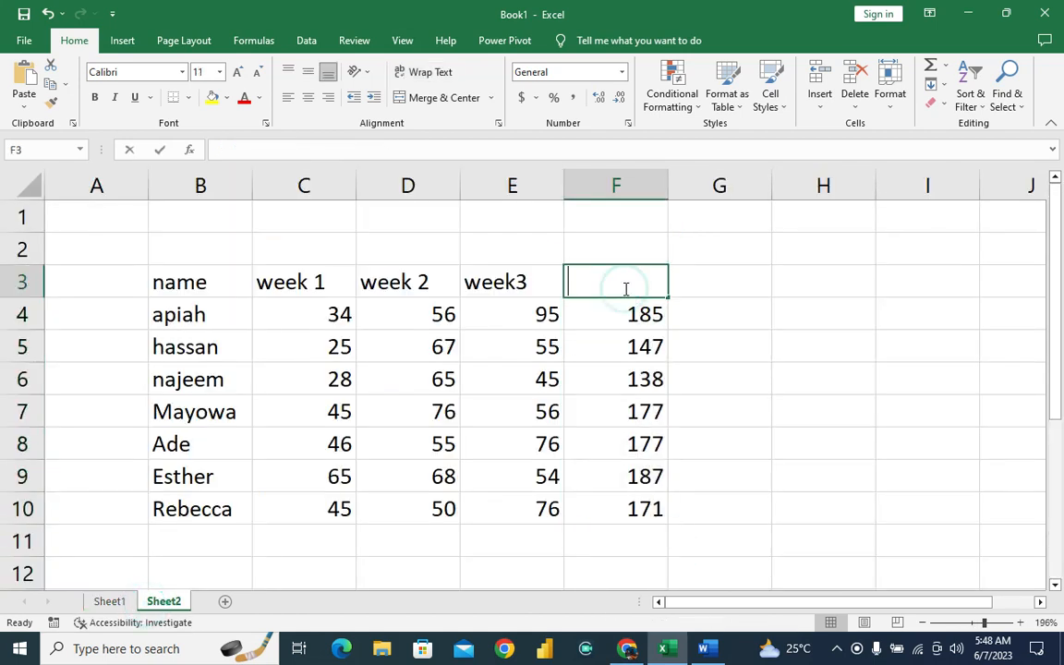
type("sum")
key("Tab")
type("average")
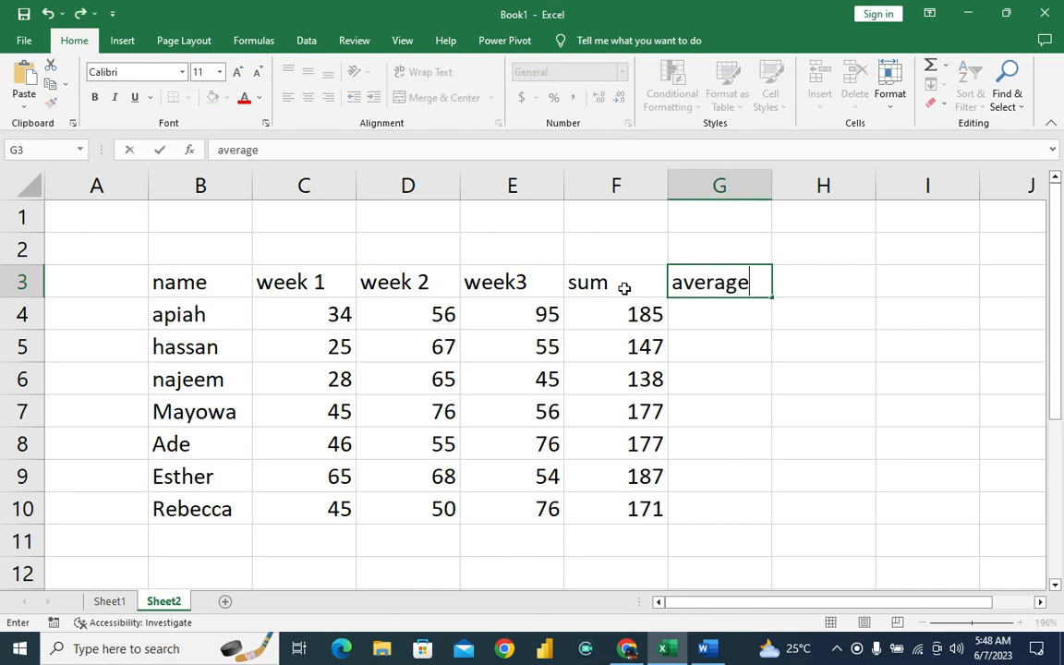
key("Return")
Calculate the three-week average for the first person by entering =AVERAGE(C4:E4) in G4.
type("=")
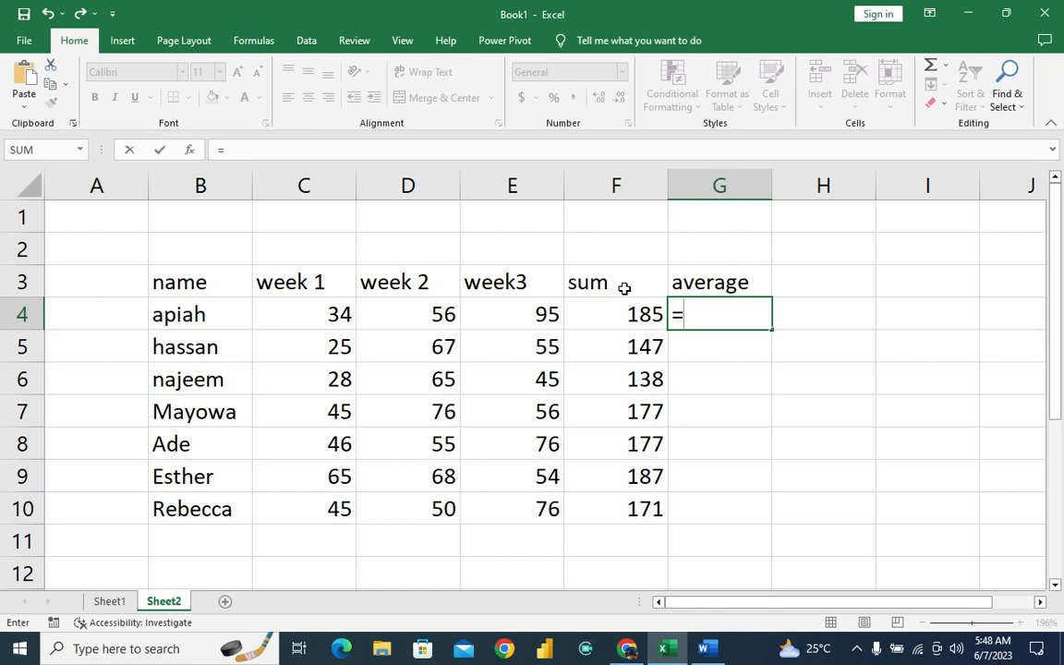
type("average")
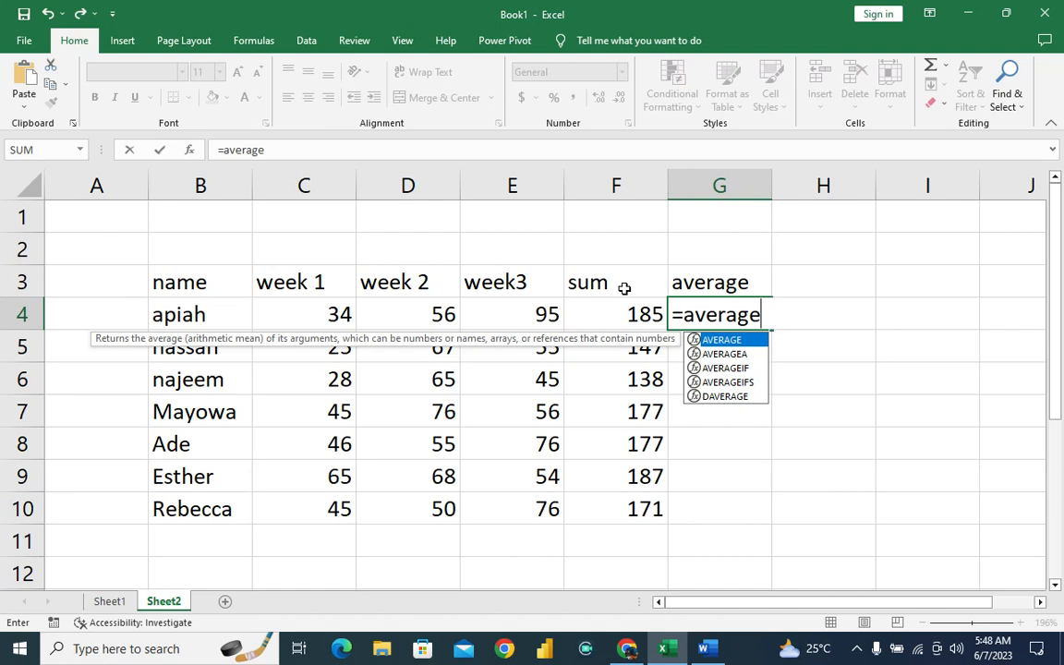
type("(")
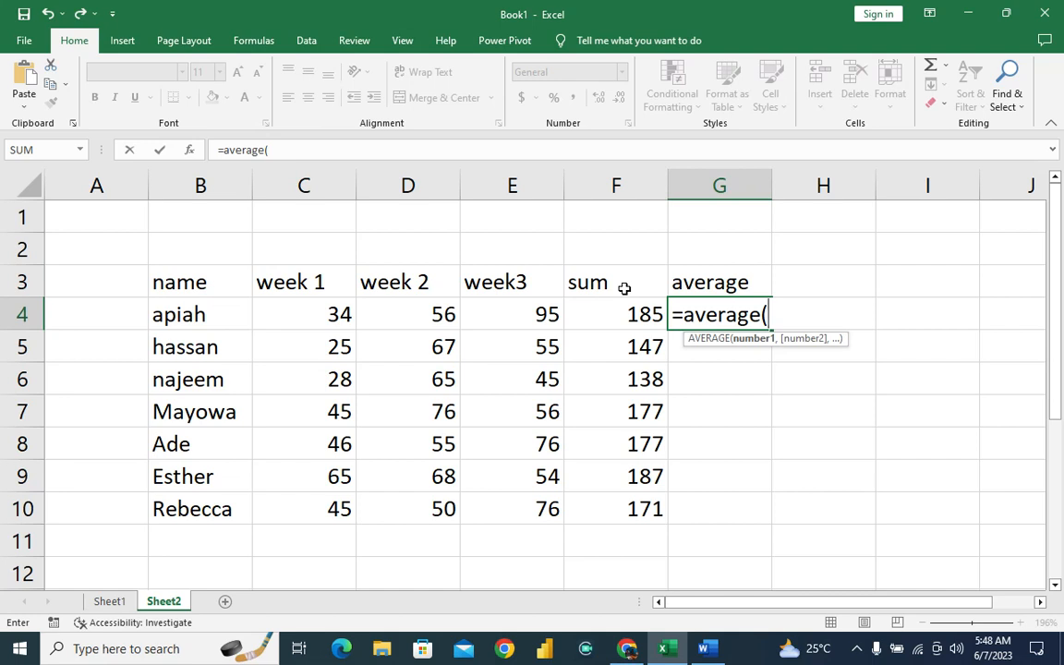
type("c4")
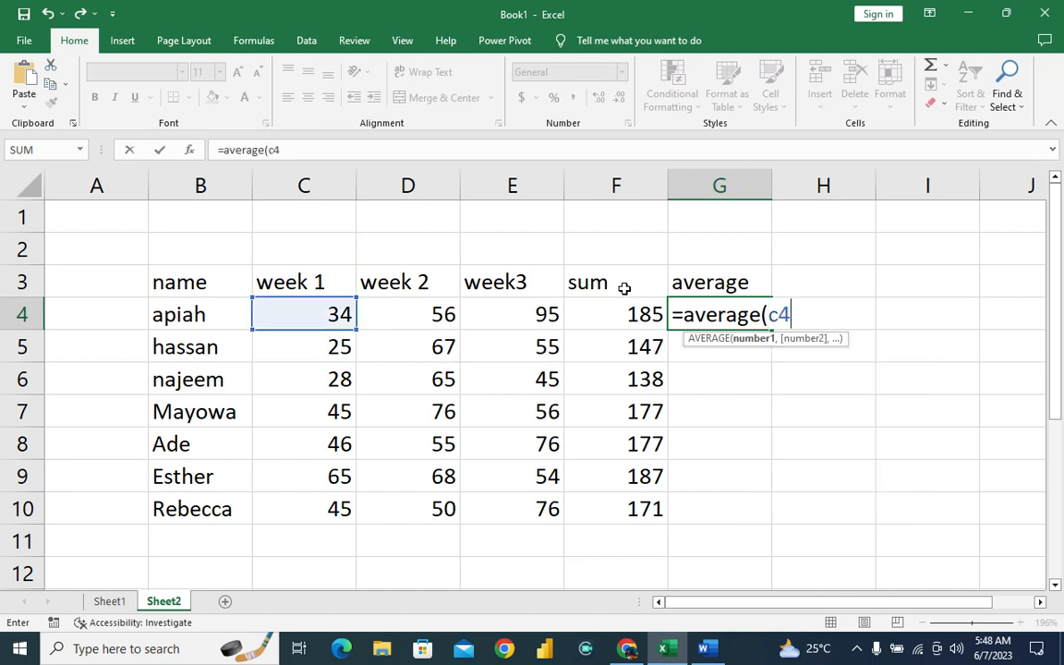
type(":e4")
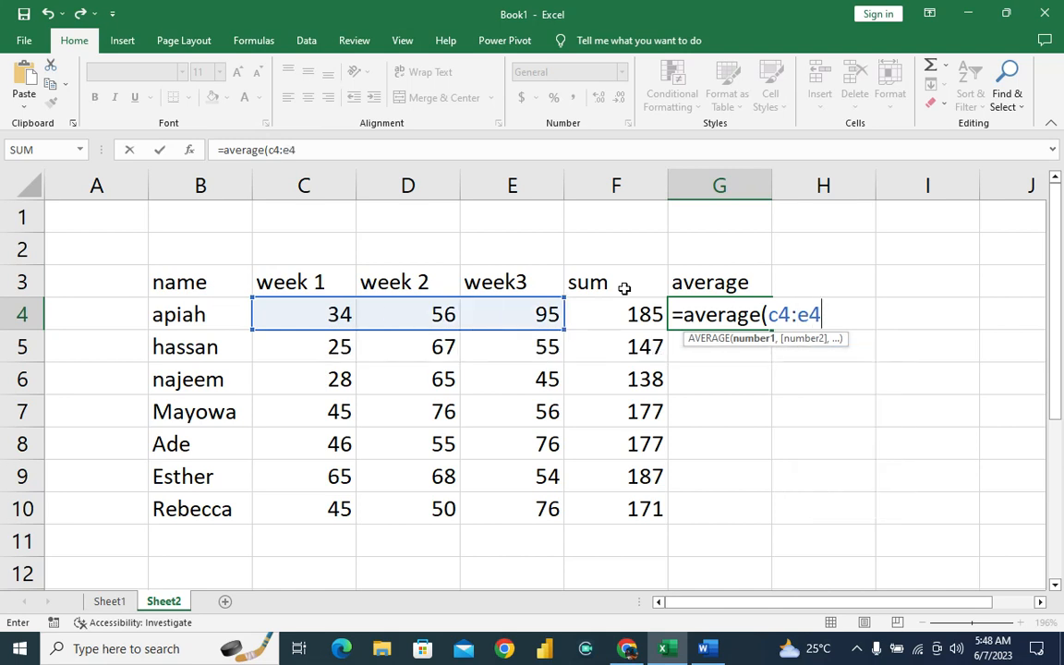
type(")")
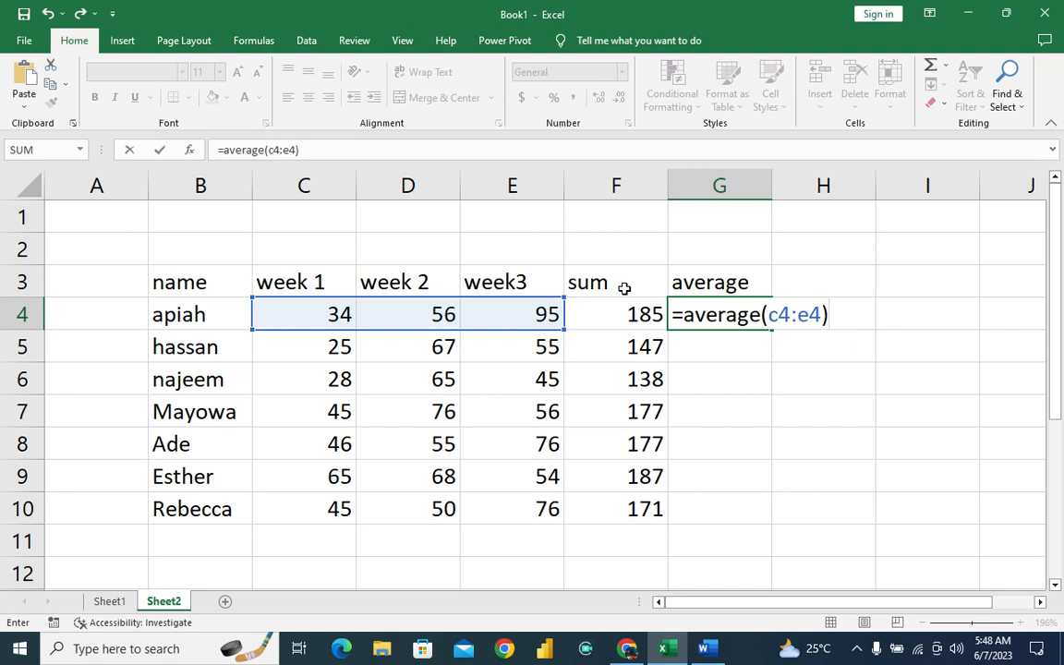
key("Return")
Cross-check the average in H4 by dividing the row's sum by three with =F4/3.
key("Up")
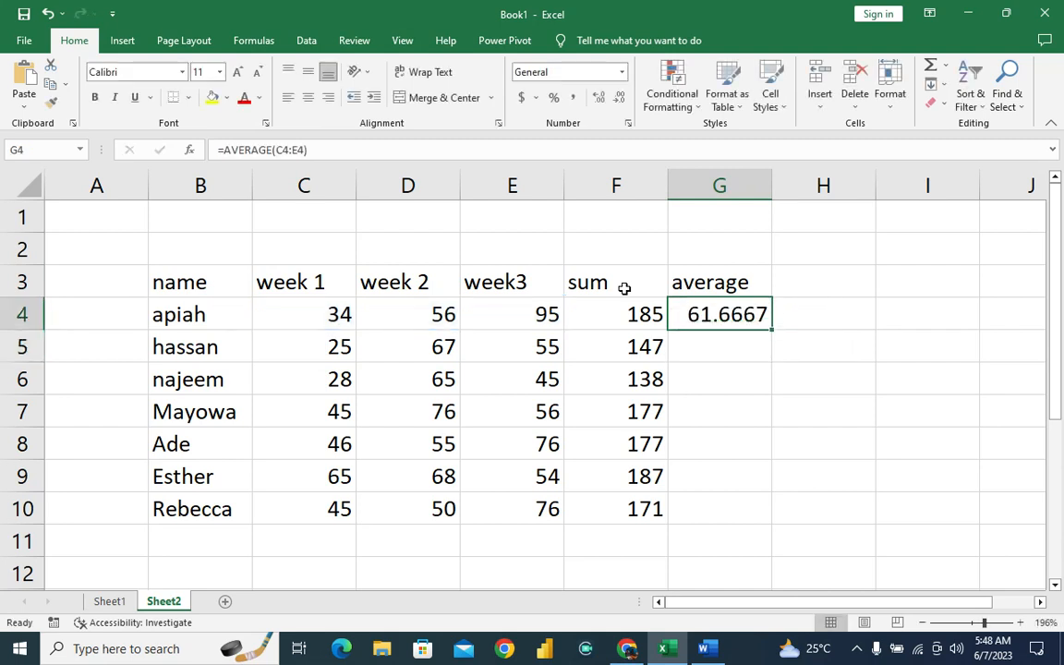
key("Right")
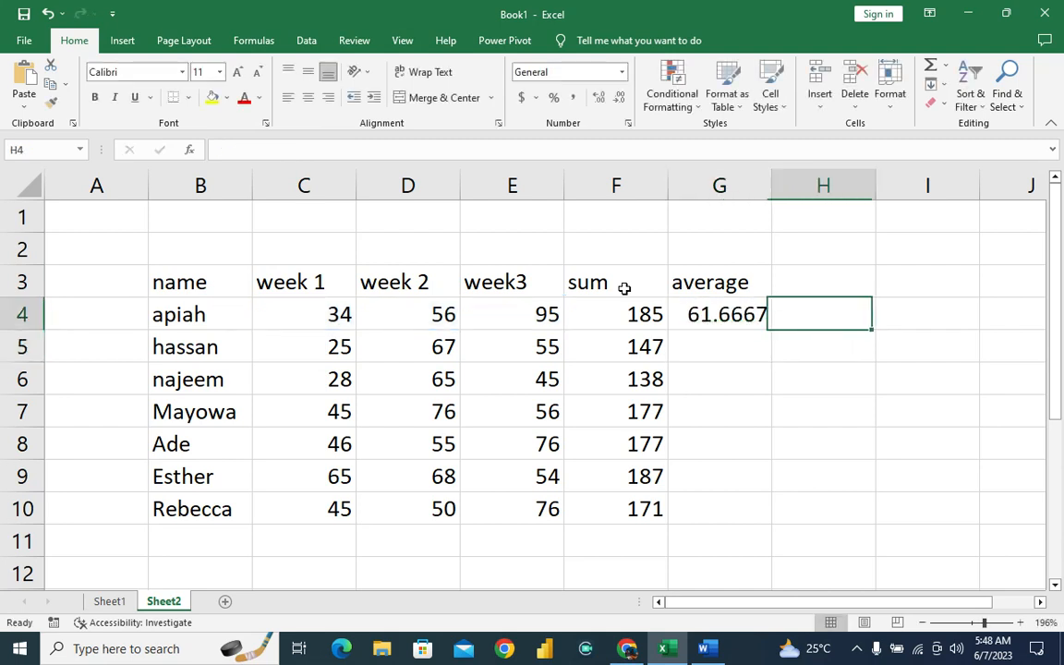
type("=")
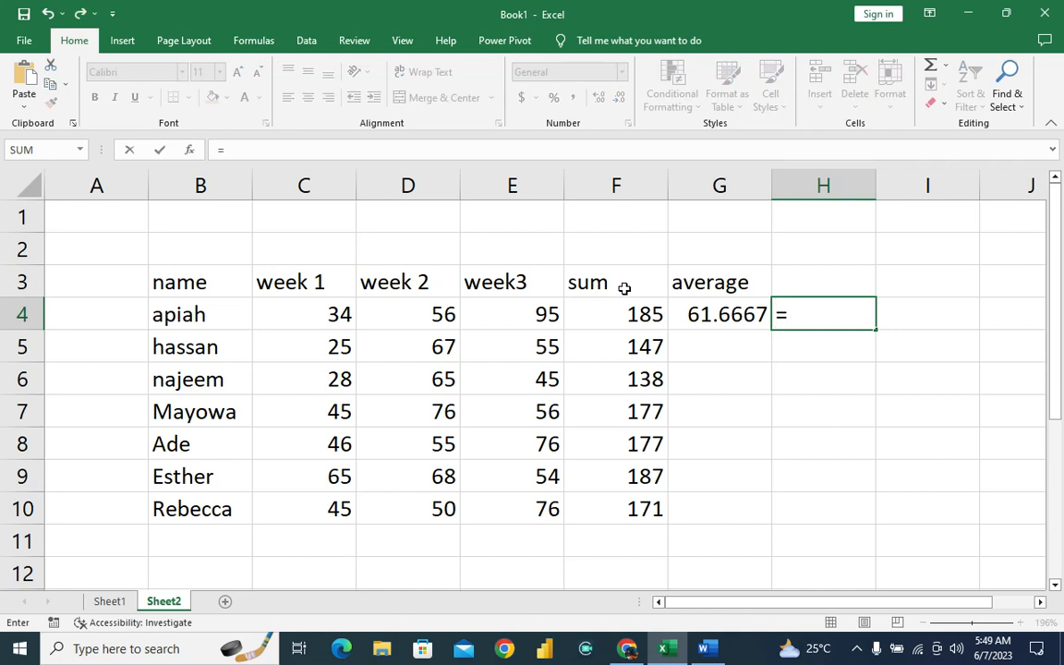
type("f4")
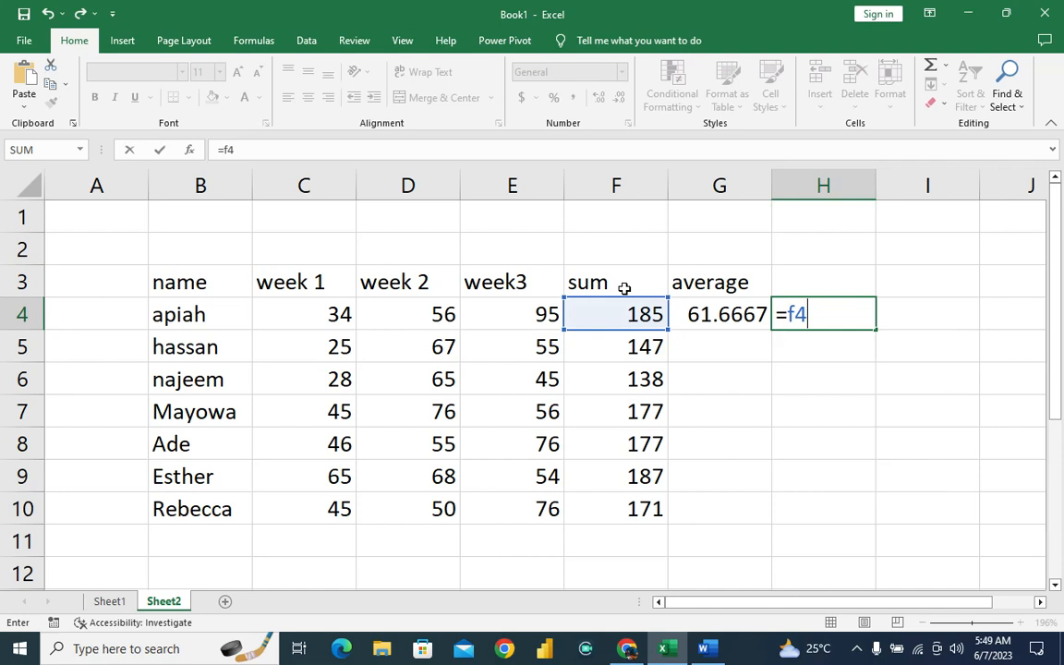
type("/3")
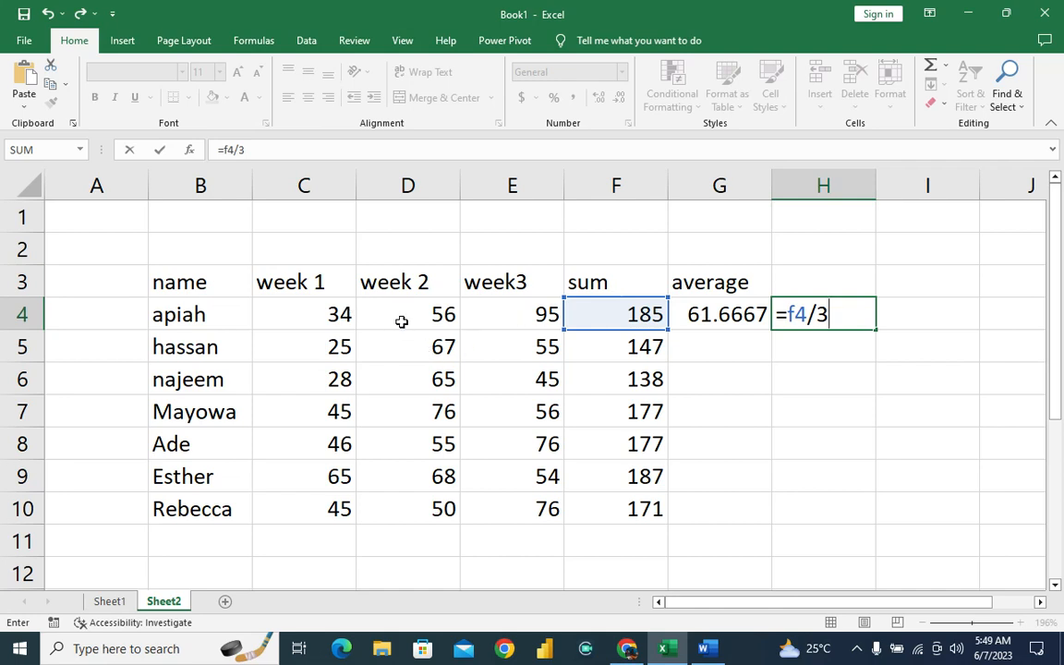
key("Return")
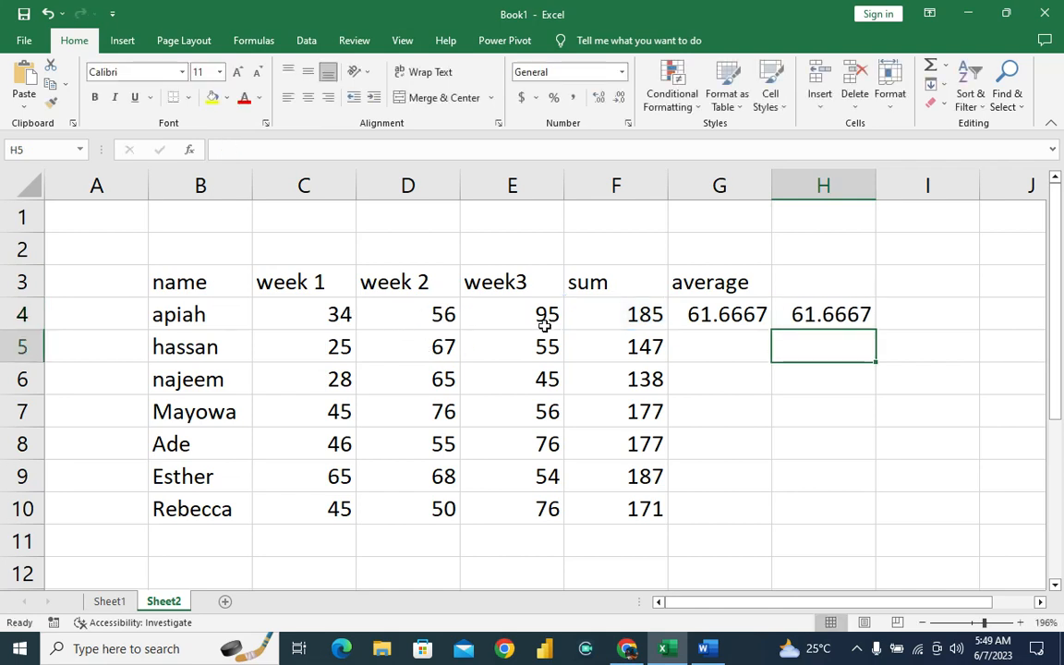
Clear the cross-check formula from H4 and fill the AVERAGE formula in G4 down to G10.
left_click(753, 318)
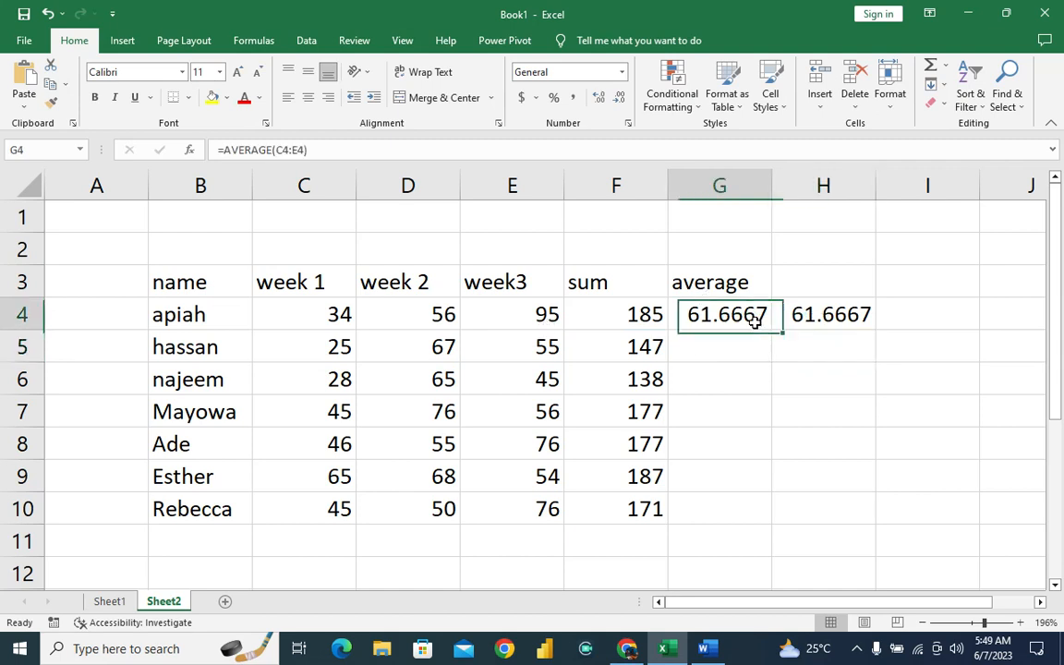
left_click(831, 312)
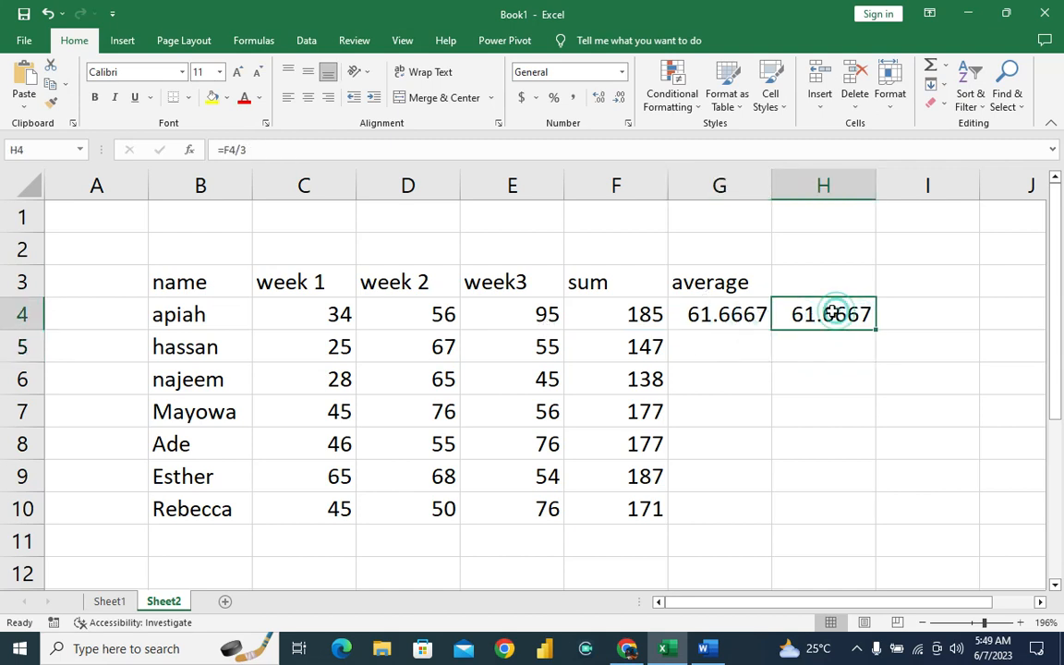
left_click(736, 317)
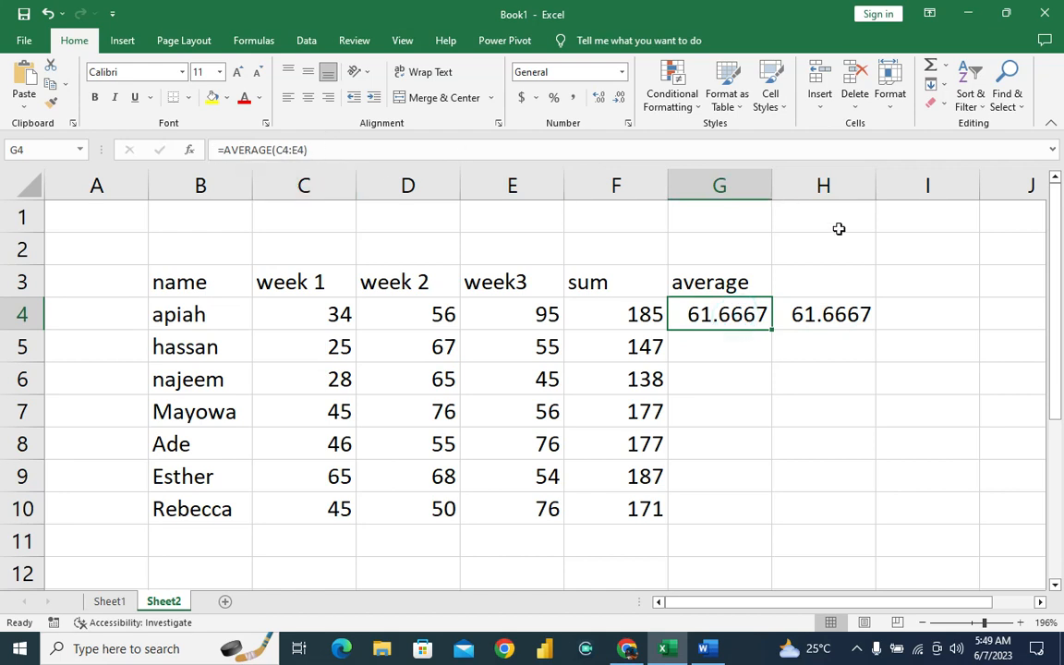
left_click(834, 312)
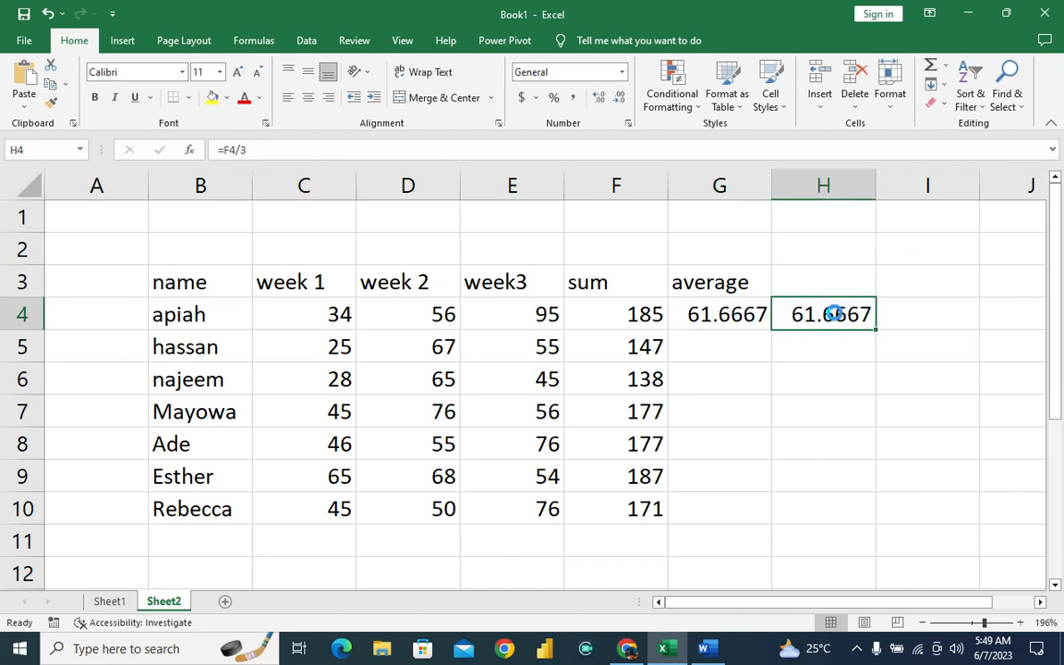
key("Delete")
left_click(743, 315)
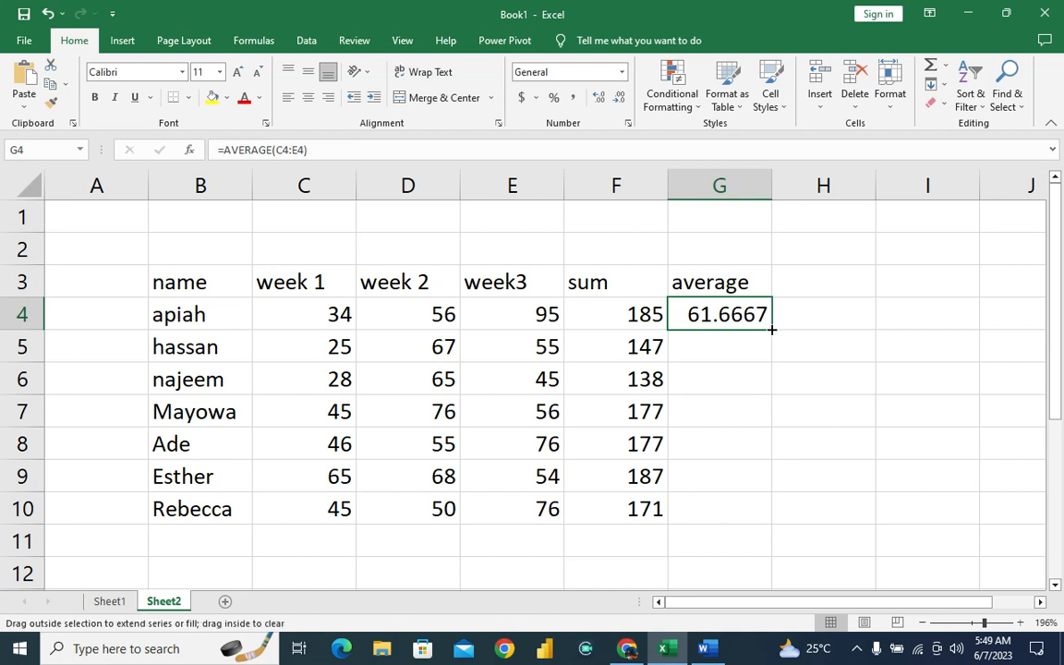
double_click(772, 327)
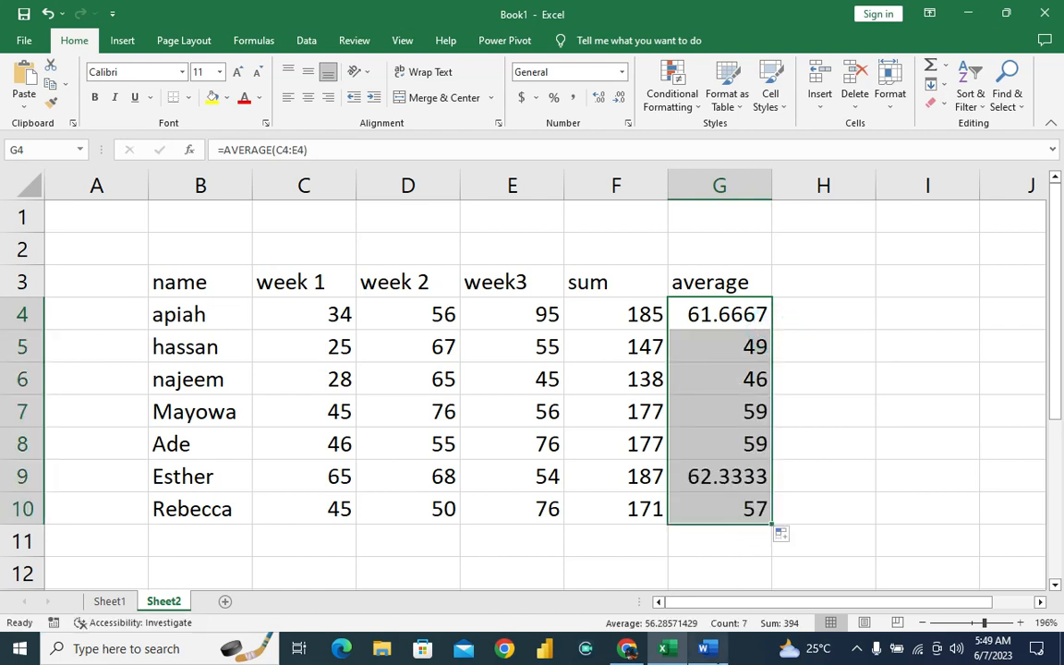
Read the COUNT() description in the list of basic functions on Sheet1, noting the word "numeric".
mouse_move(707, 646)
mouse_move(664, 647)
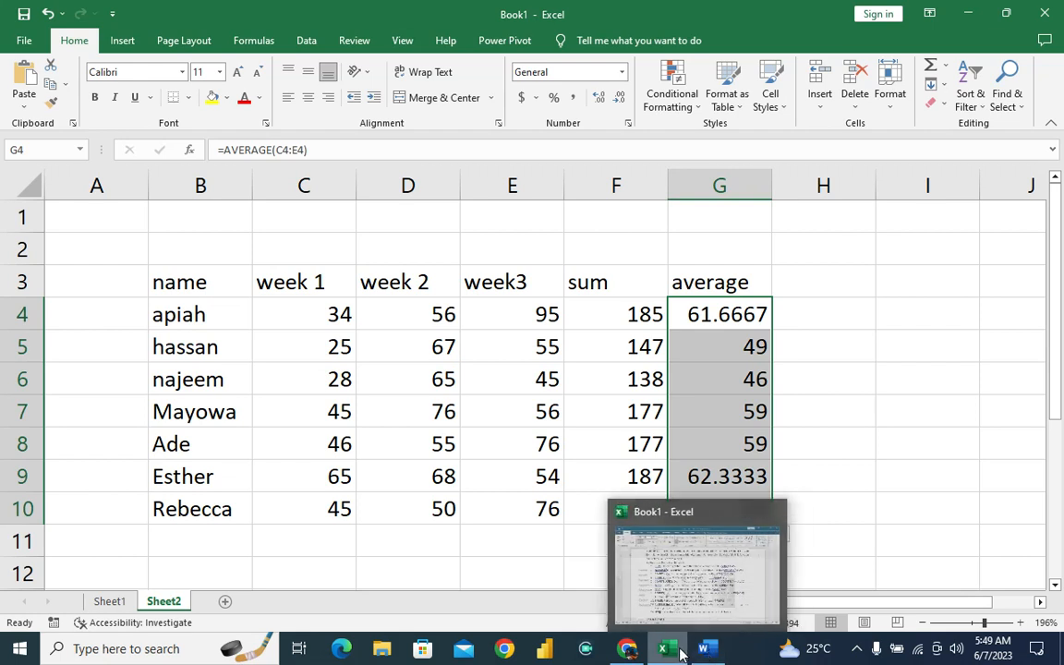
left_click(673, 583)
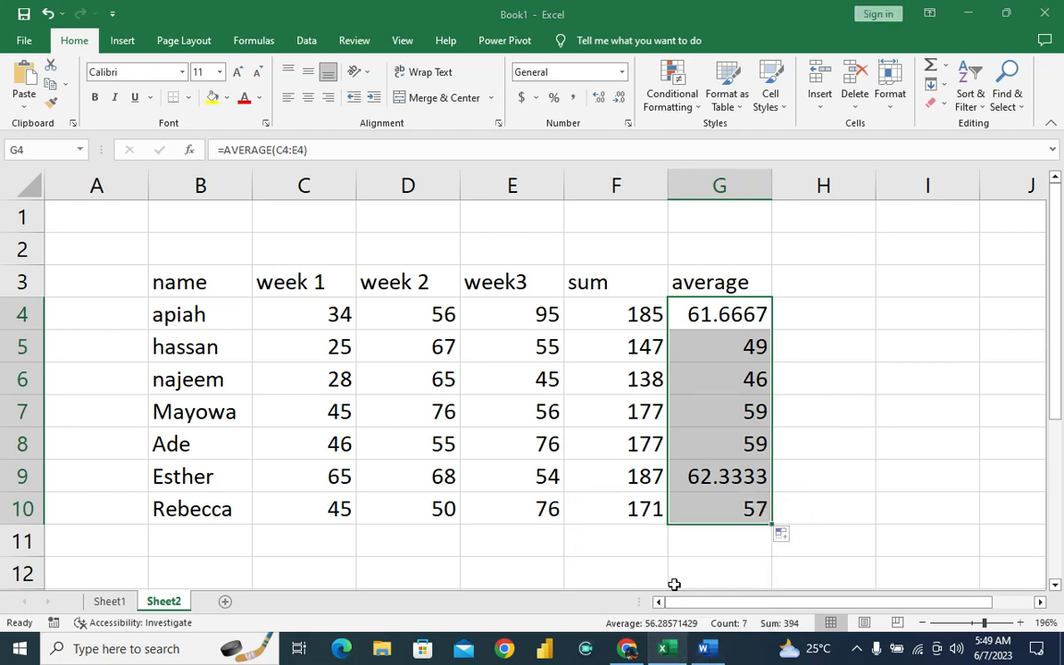
left_click(100, 600)
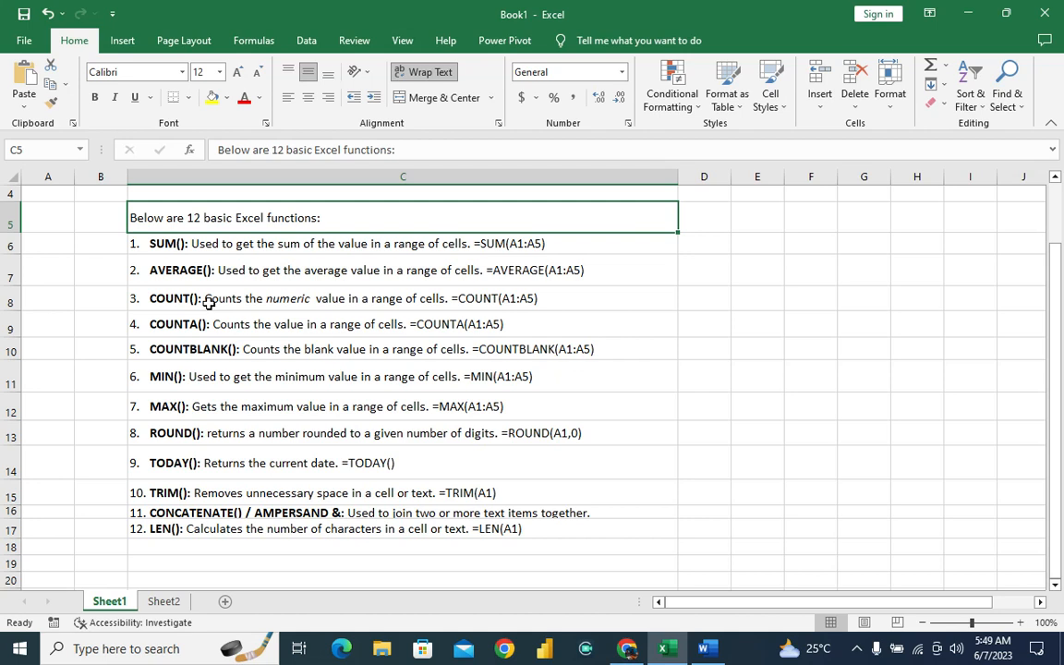
left_click(297, 303)
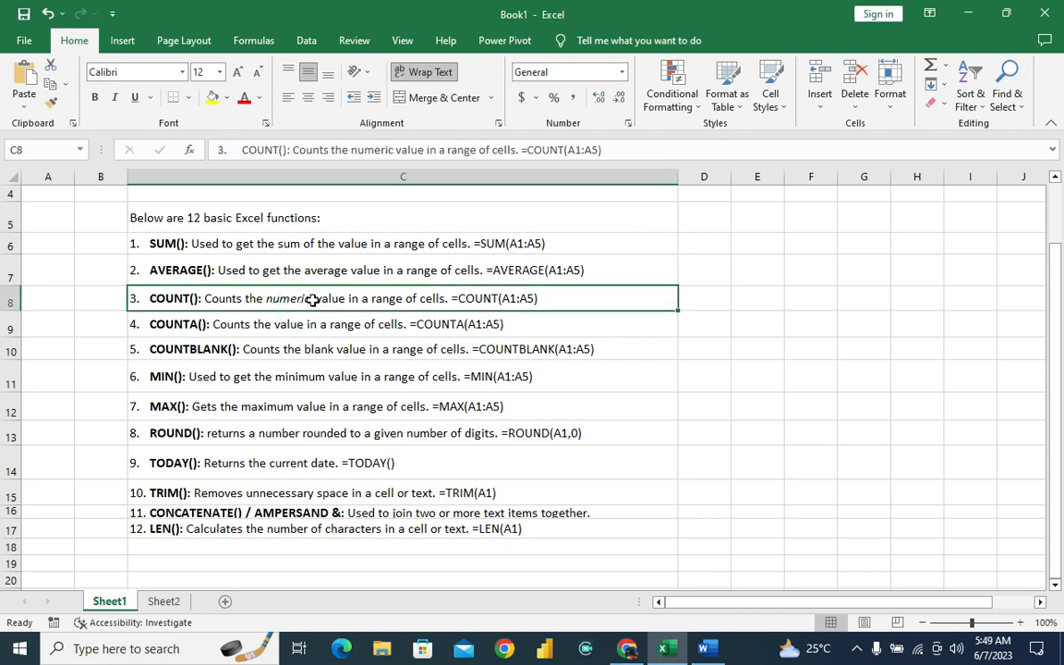
double_click(392, 149)
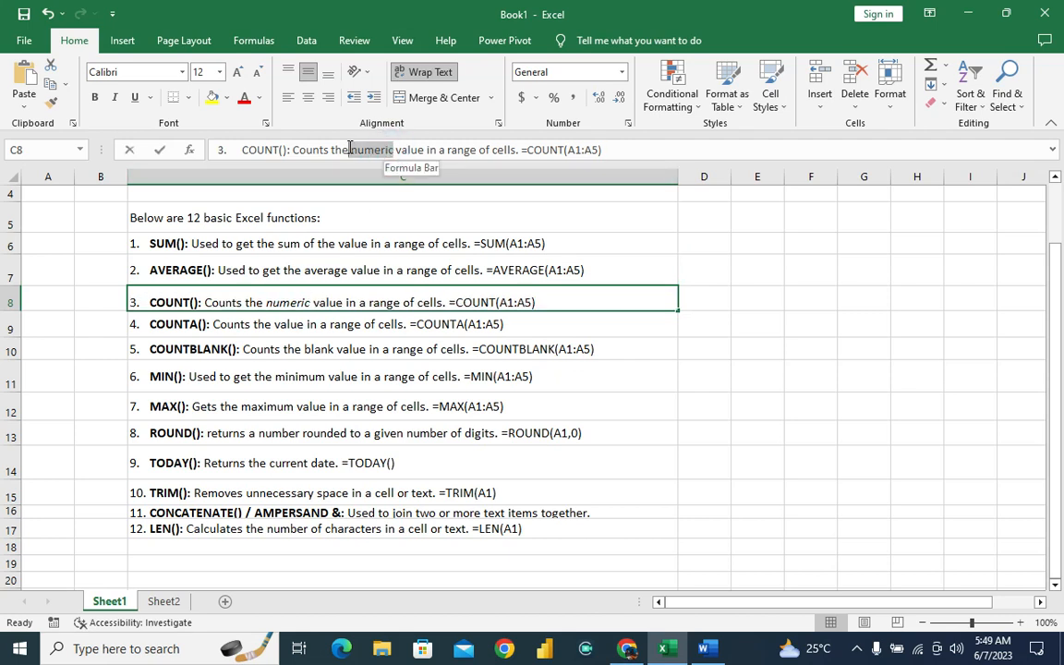
left_click(311, 349)
Add the column heading "count" in H3 on Sheet2.
left_click(167, 601)
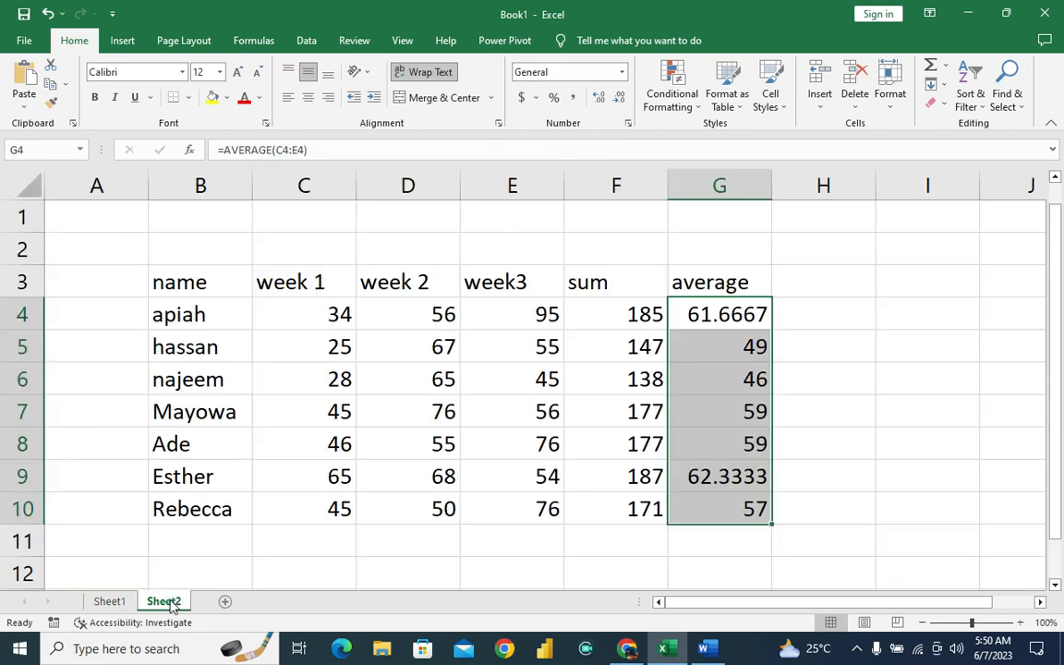
left_click(795, 281)
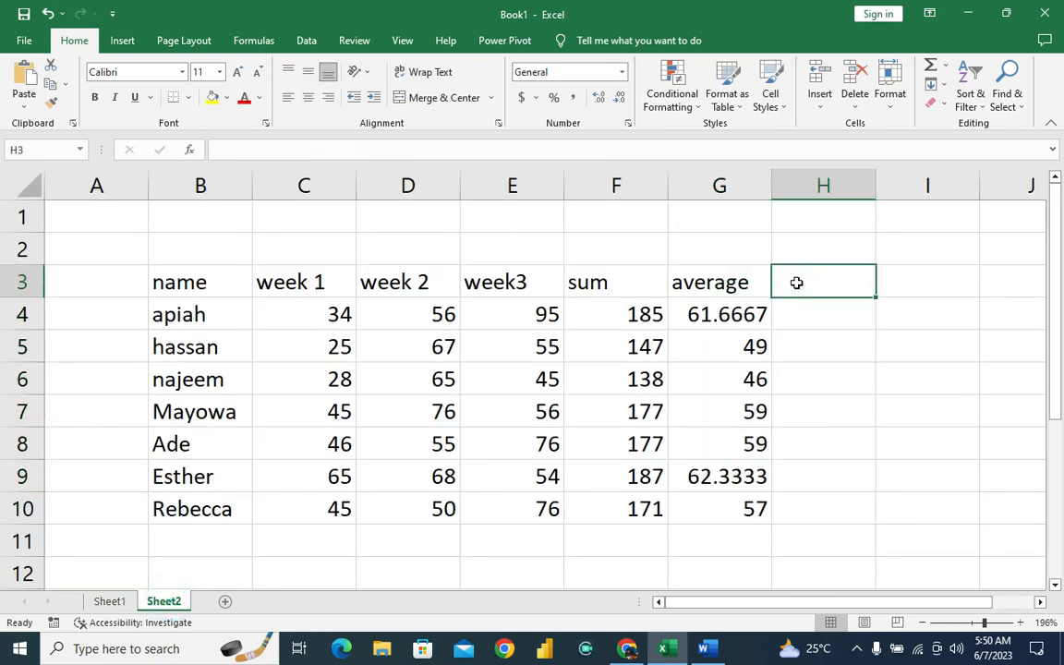
type("count")
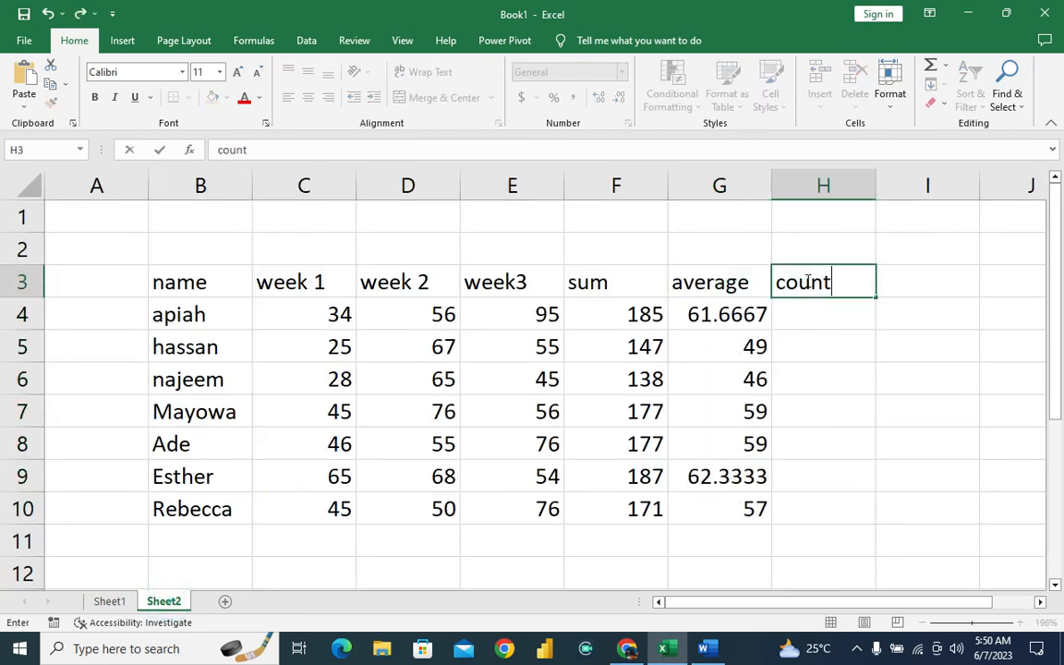
key("Return")
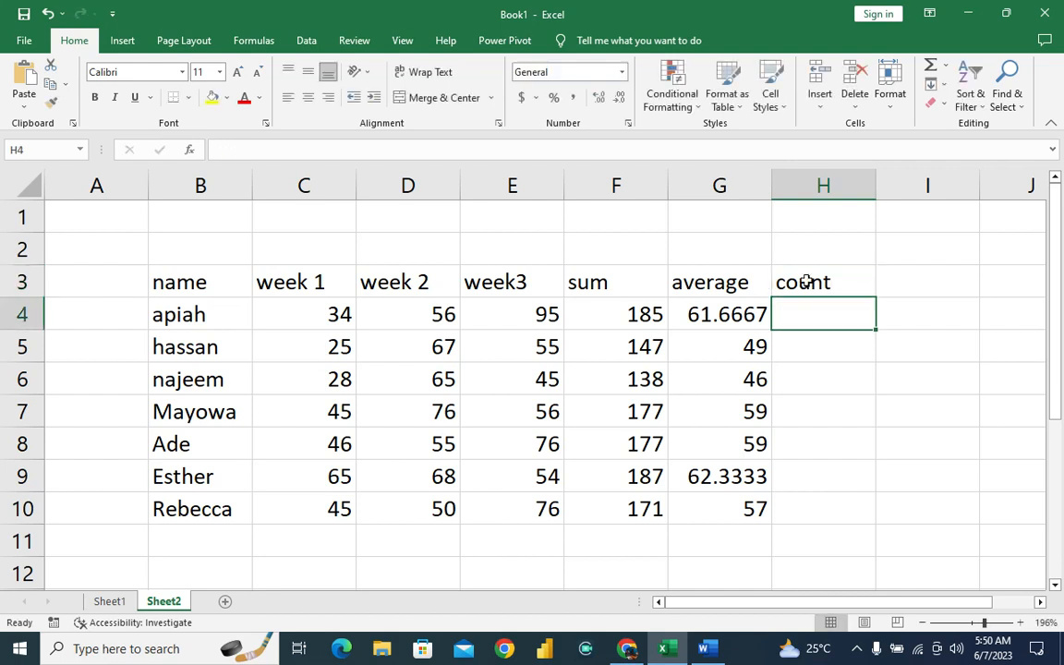
Count the numeric scores across all three weeks by entering =COUNT(C4:E10) in H4.
type("=")
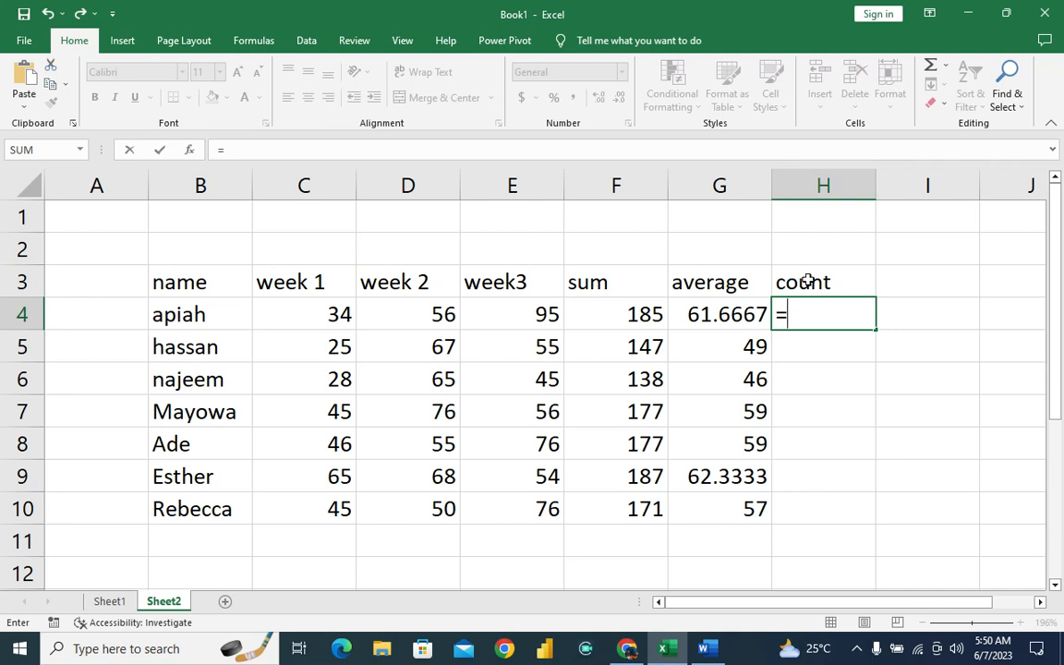
type("count")
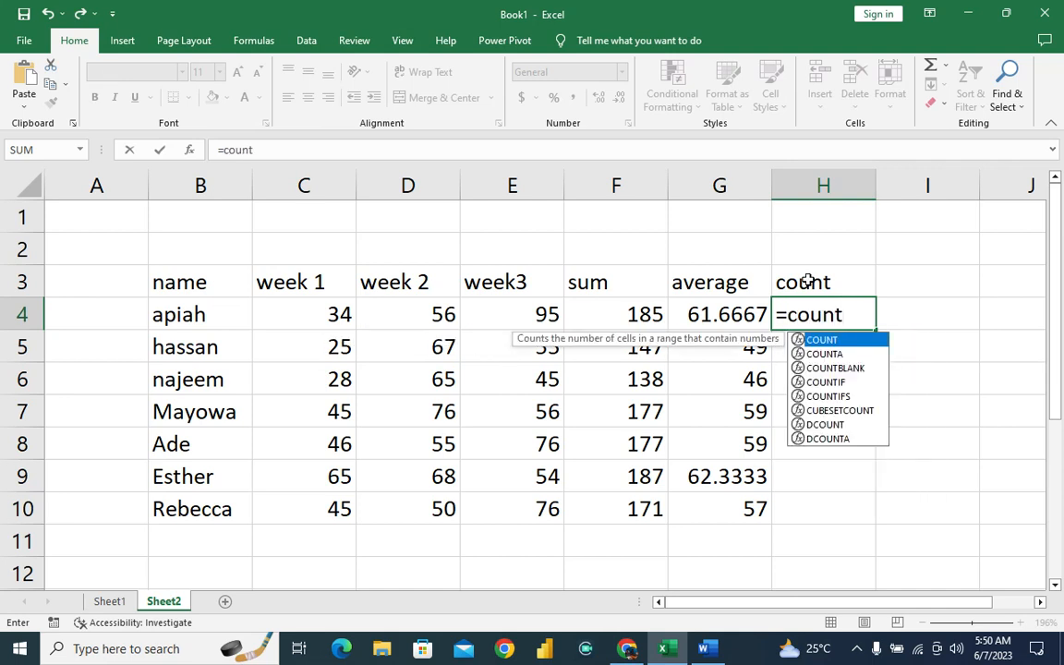
type("(")
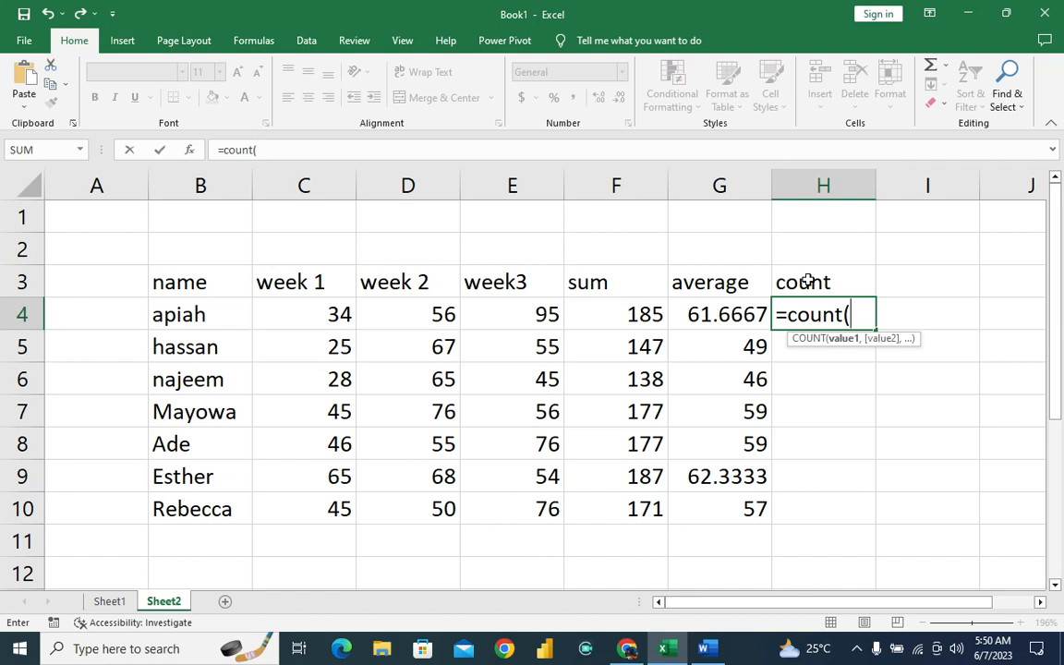
type("c4")
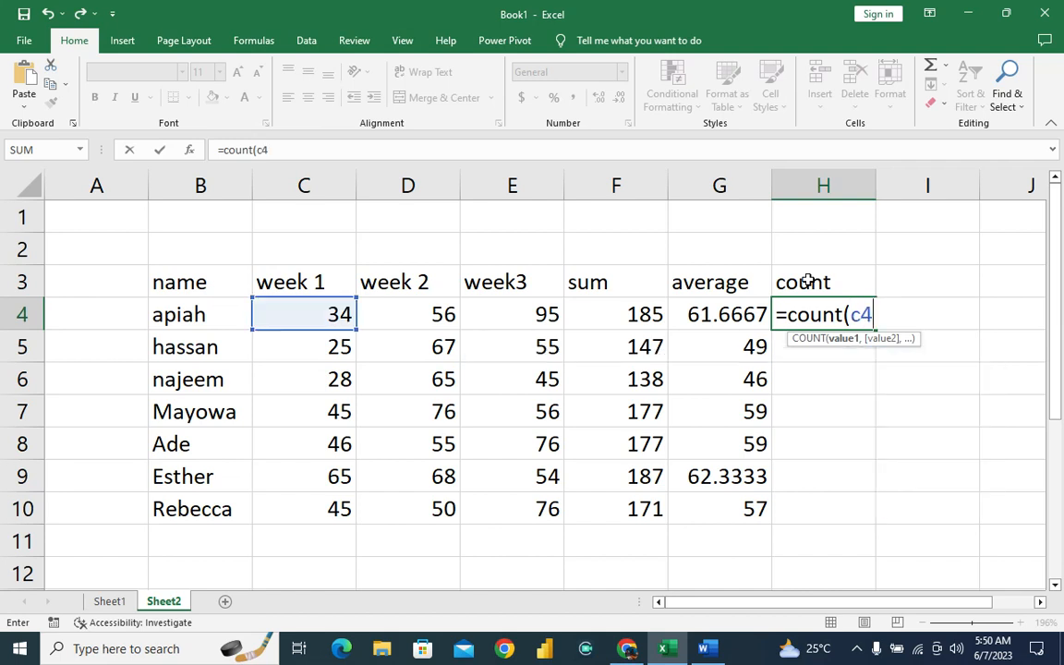
type(":")
type("4")
type("1")
key("BackSpace")
key("BackSpace")
type("e10")
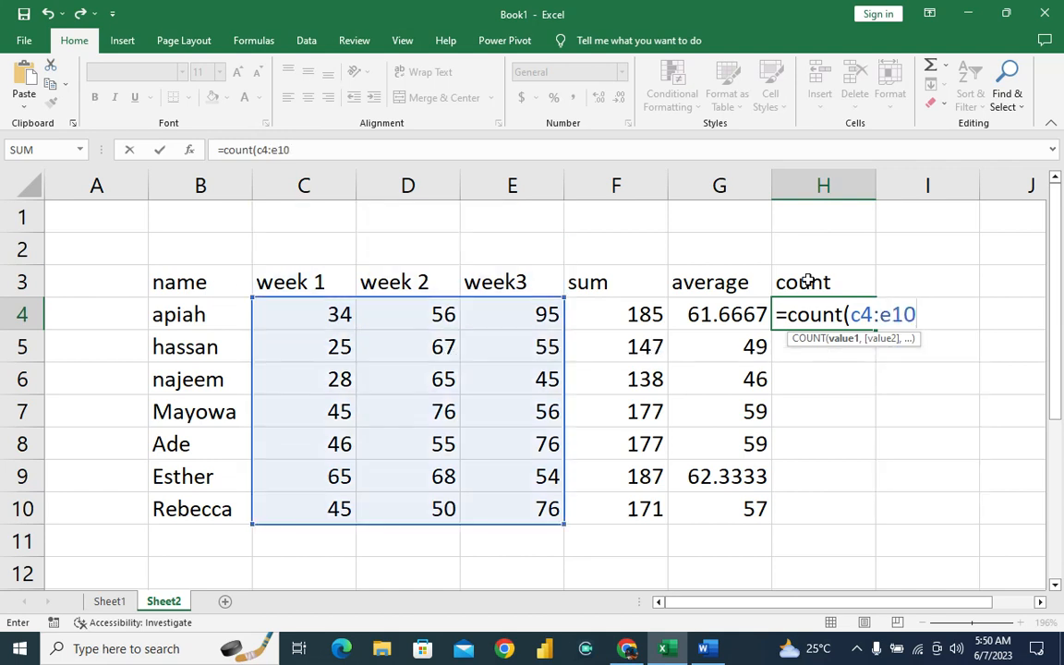
type(")")
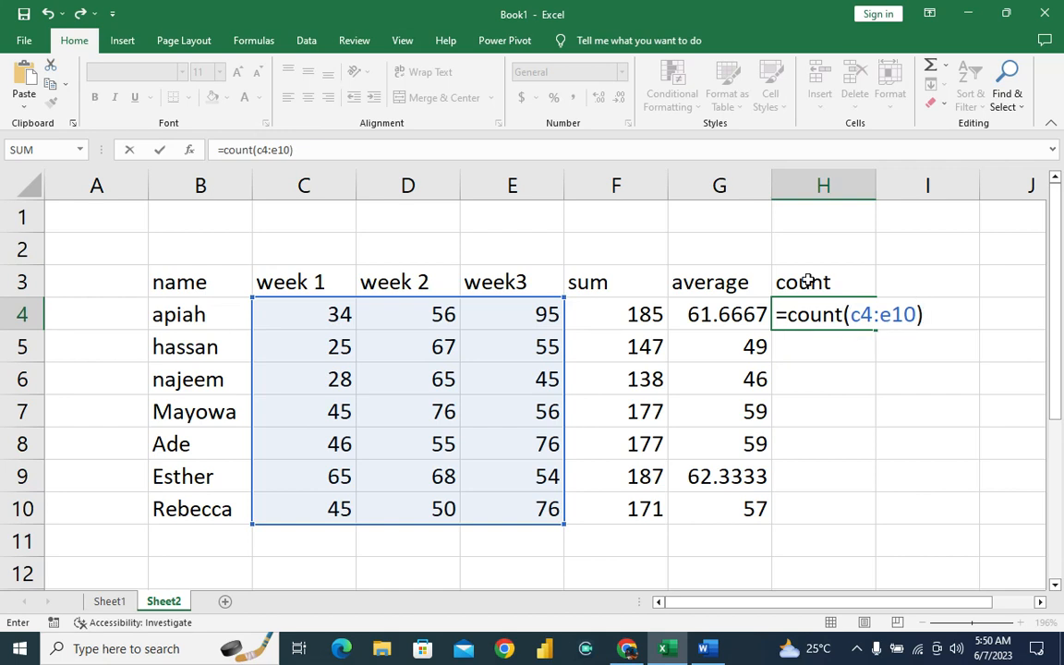
key("Return")
key("Up")
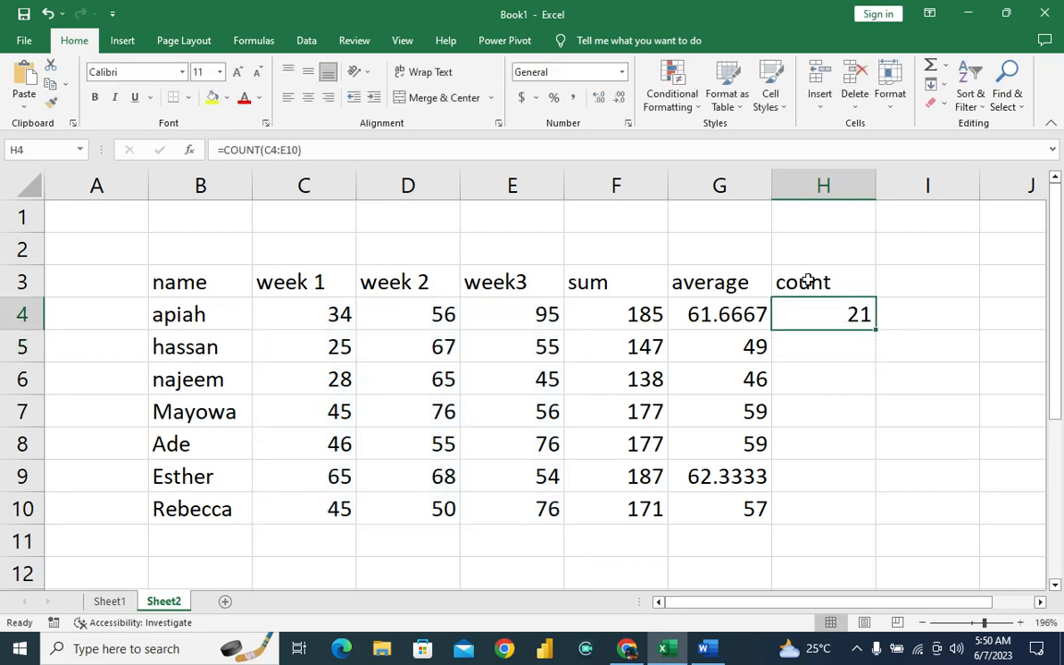
Inspect the row 4 scores covered by the count in H4 and read the COUNTA() description on Sheet1.
left_click(292, 312)
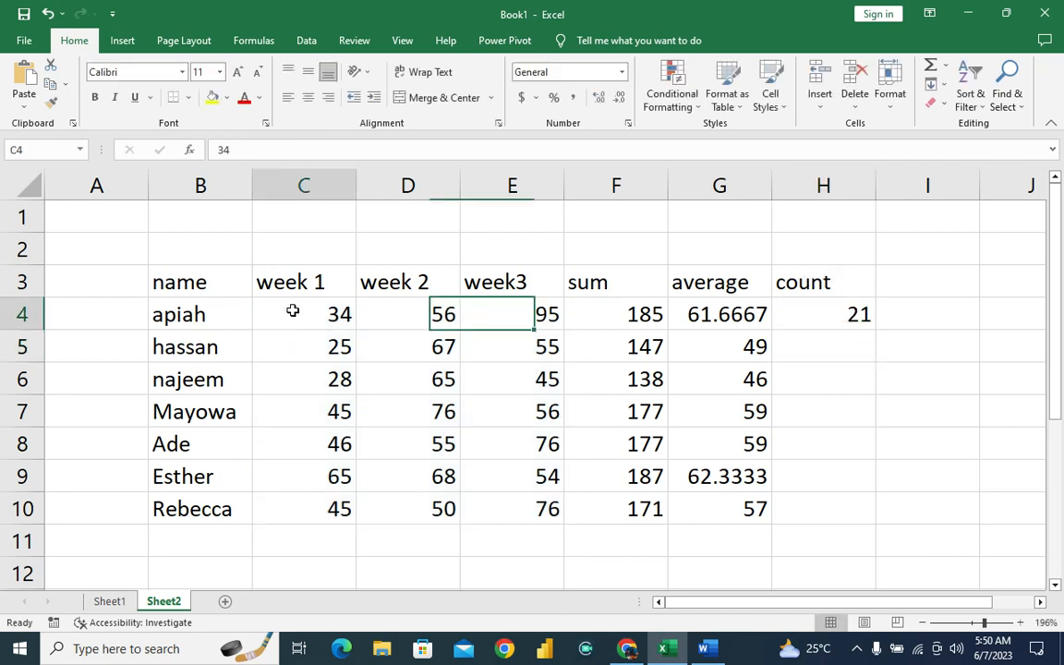
left_click(403, 325)
left_click(516, 311)
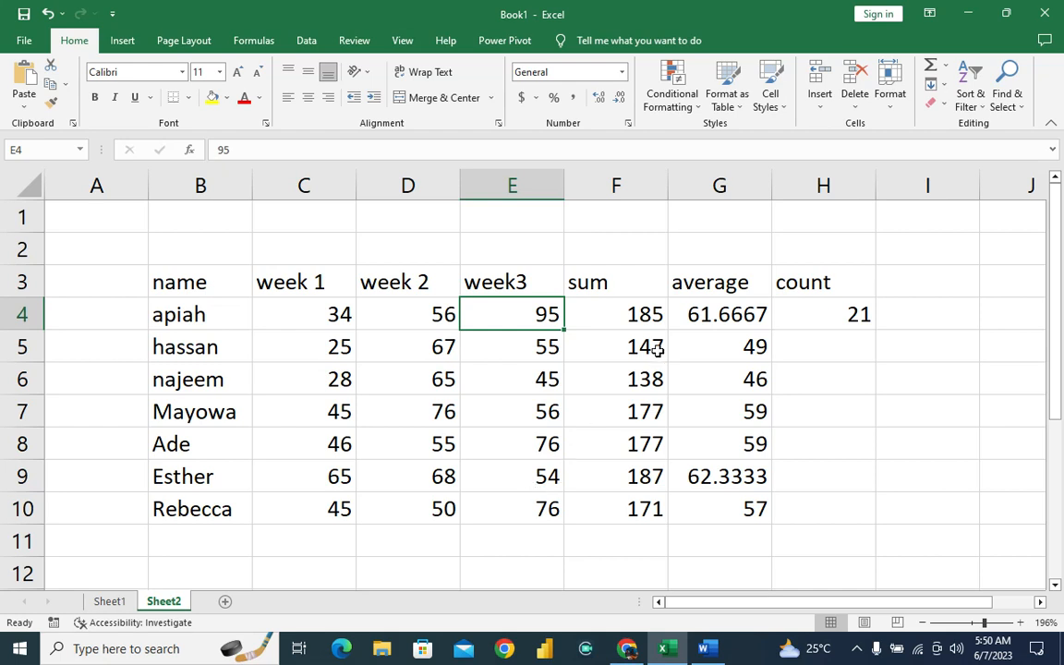
left_click(808, 304)
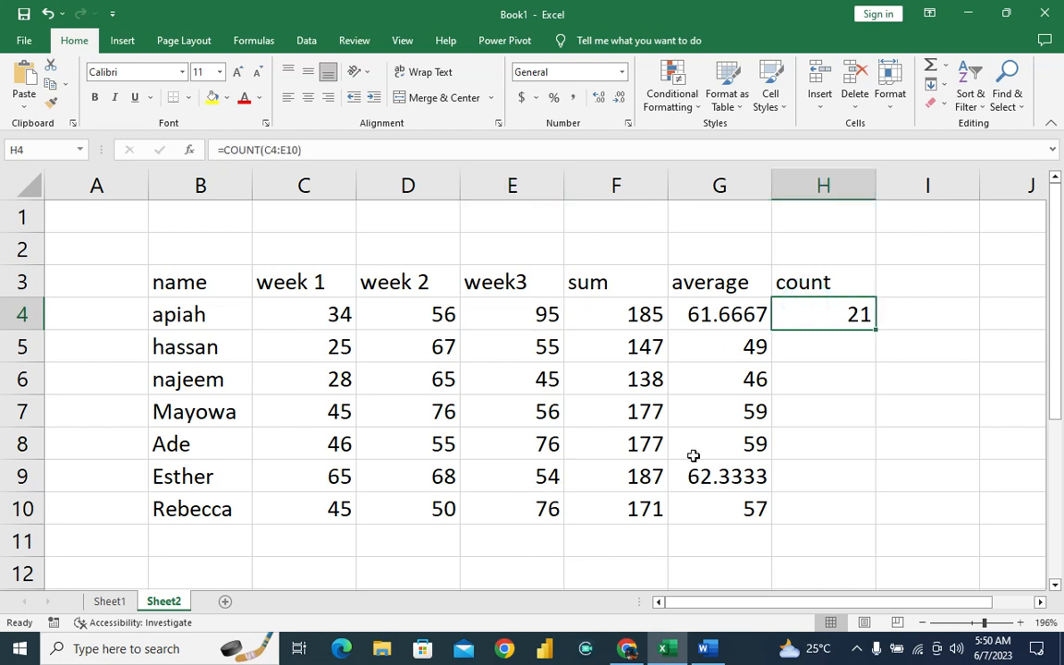
left_click(111, 602)
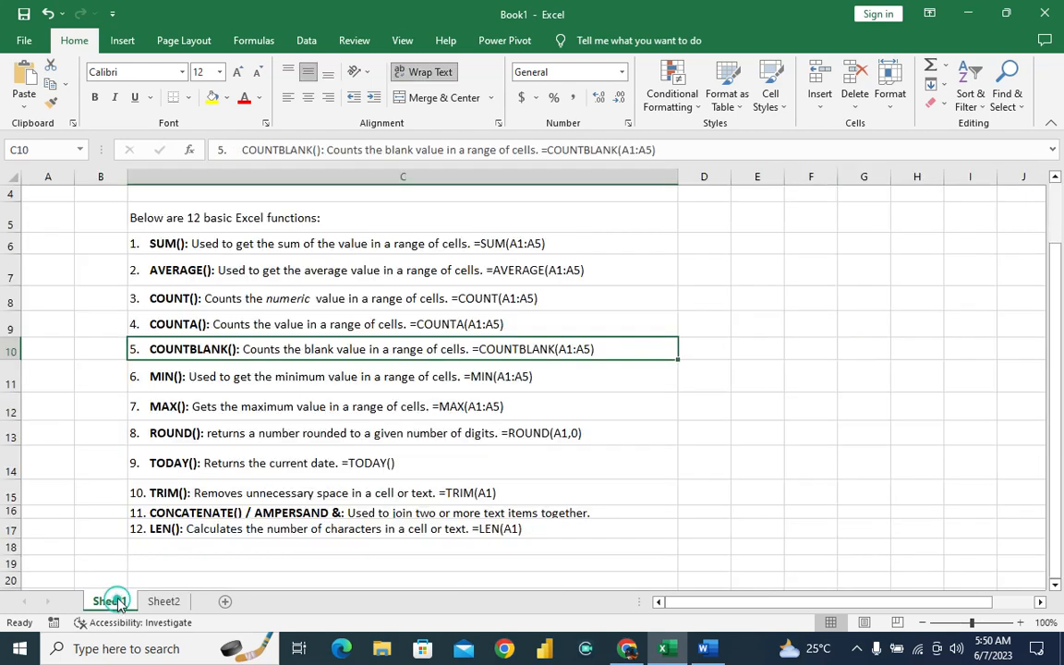
left_click(191, 325)
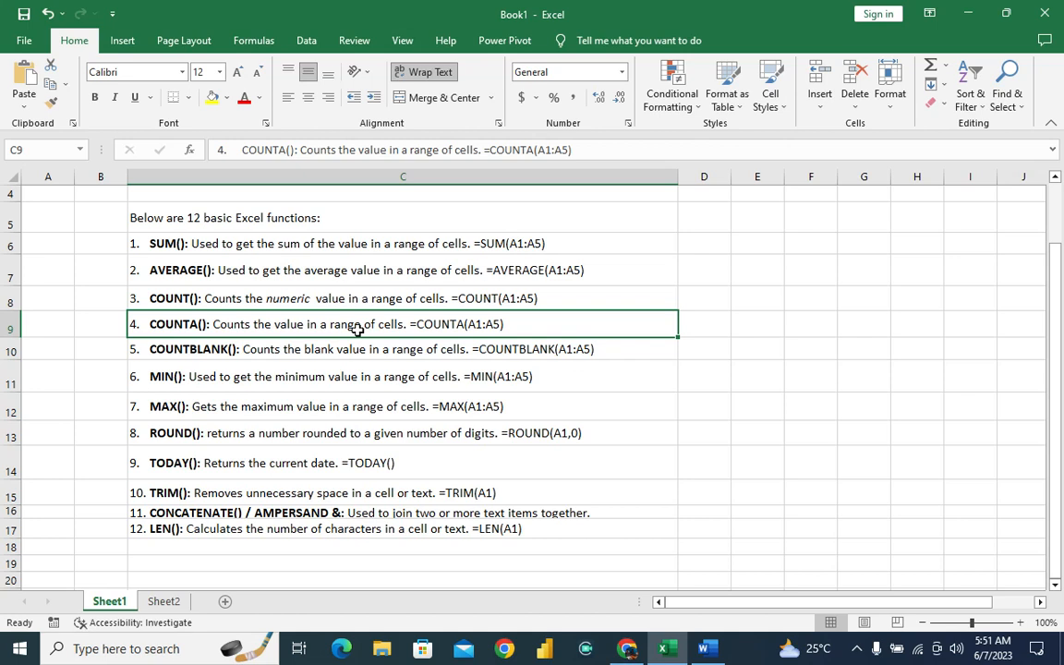
Count the entries in the name column by entering =COUNTA(B4:B10) in H5 on Sheet2.
left_click(170, 605)
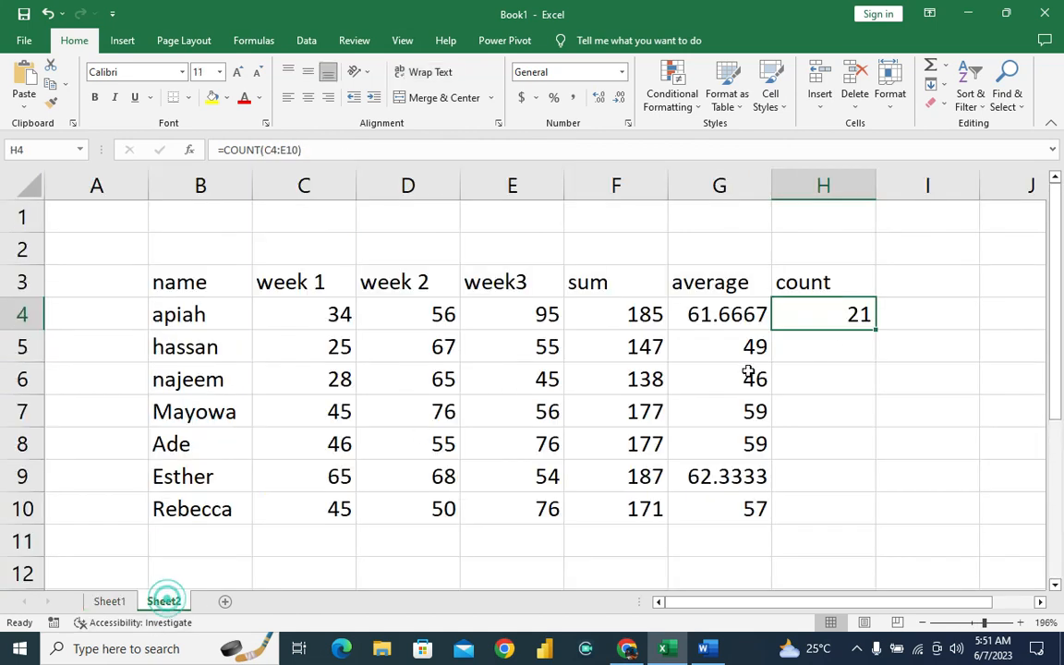
left_click(824, 343)
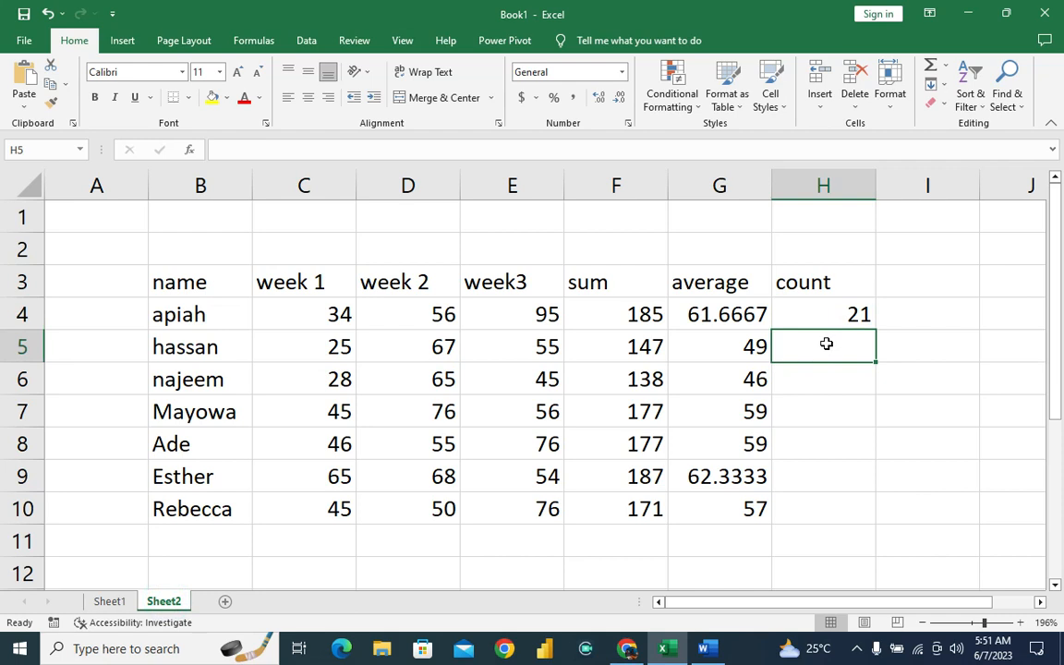
type("=co")
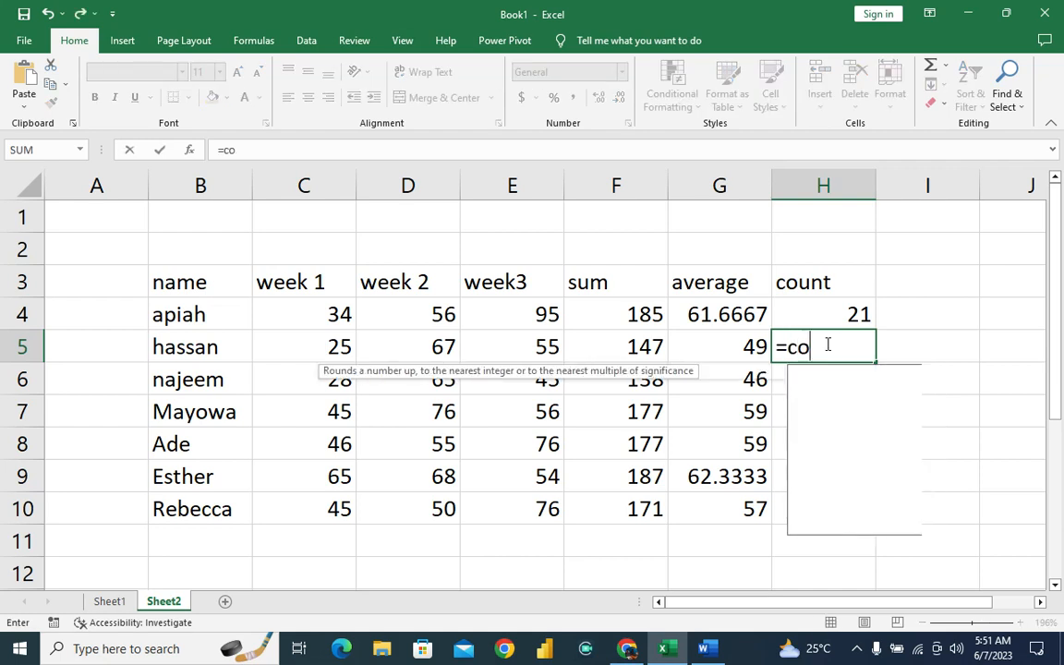
type("unta(")
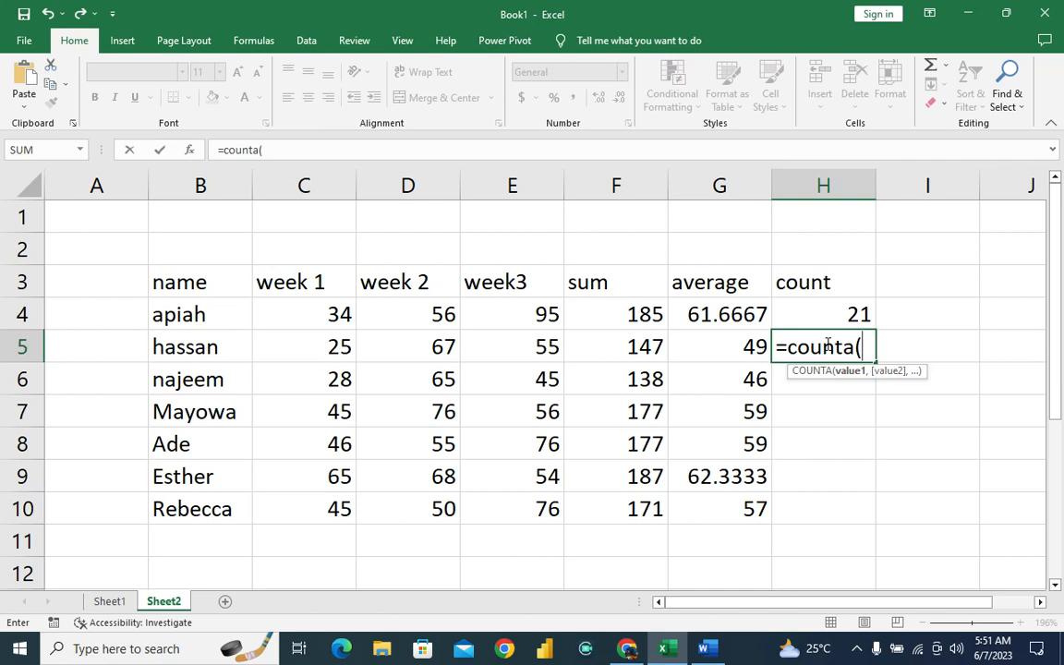
type("b4")
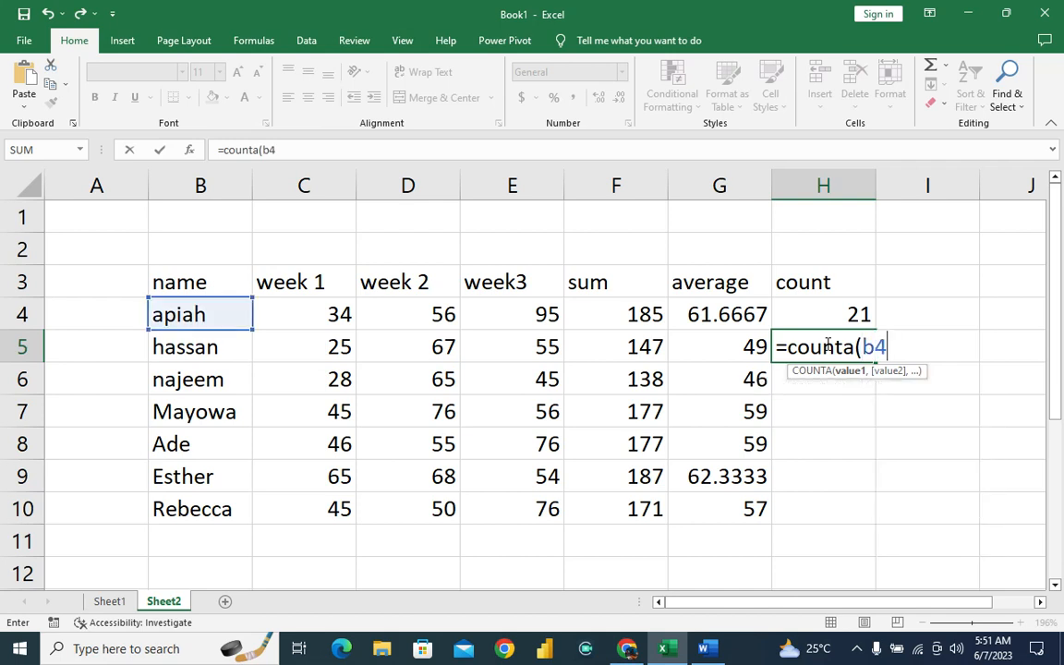
type(":b")
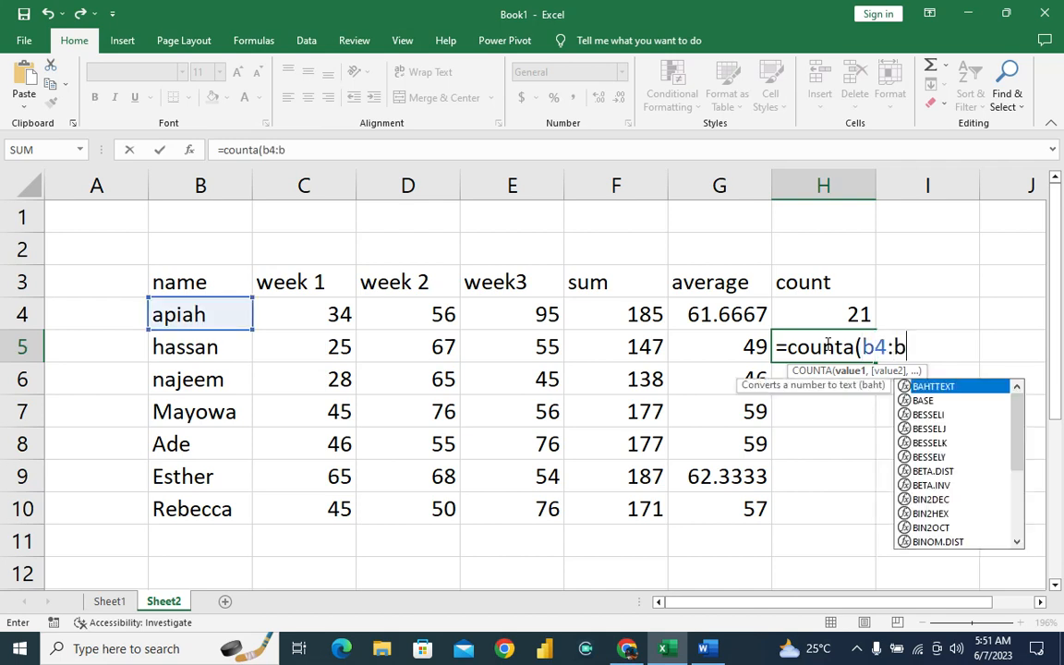
type("10)")
key("Return")
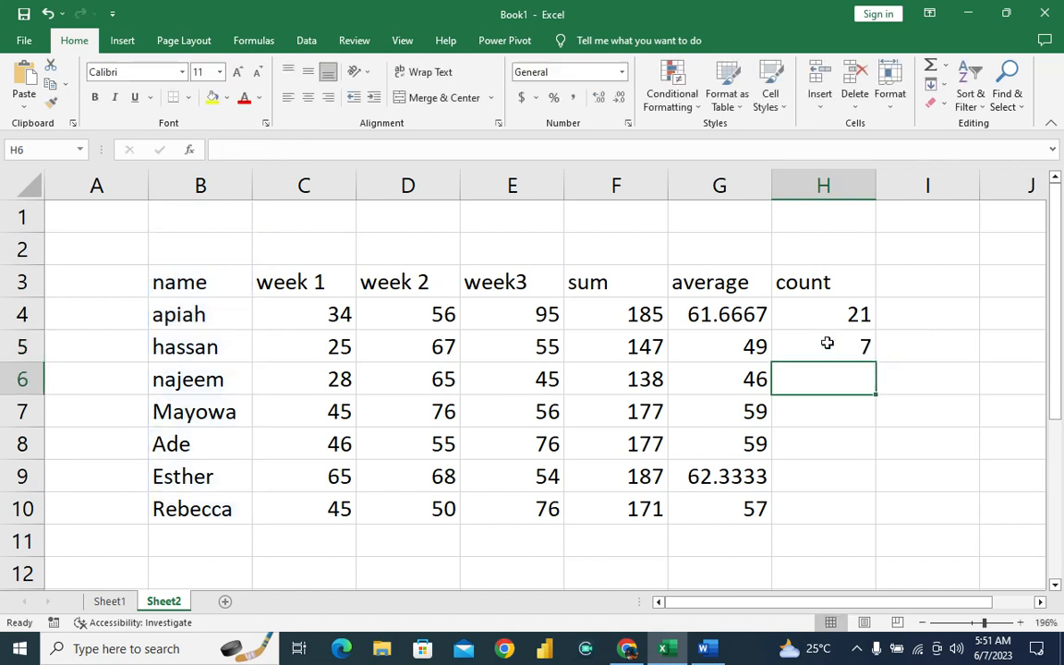
left_click(824, 347)
left_click(828, 386)
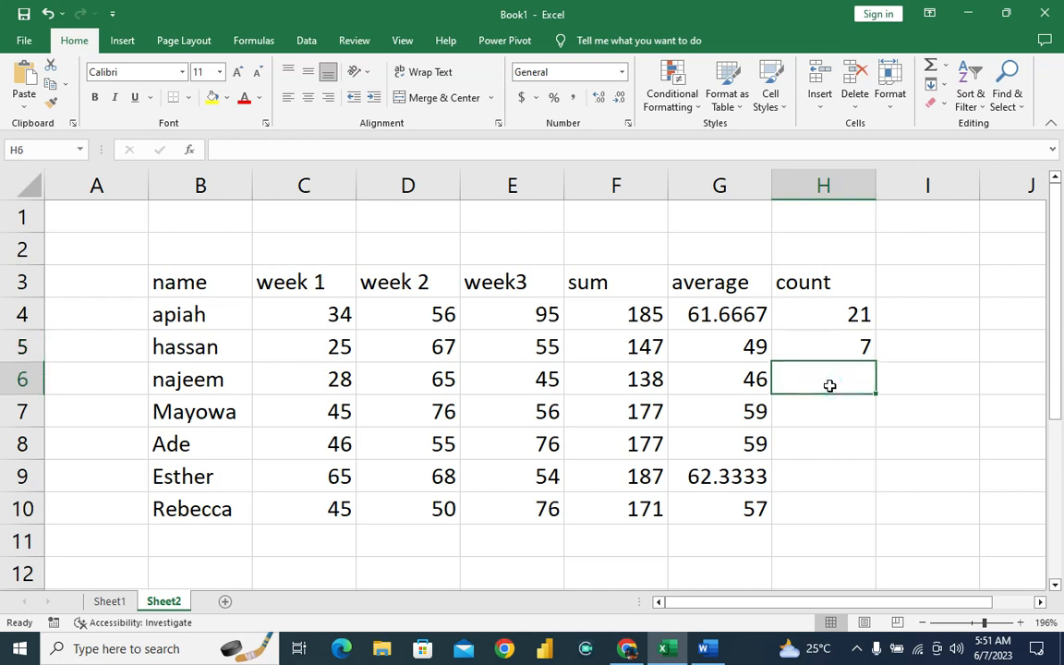
Apply COUNT to the text entries in the name column by entering =COUNT(B4:B10) in H6.
type("=c")
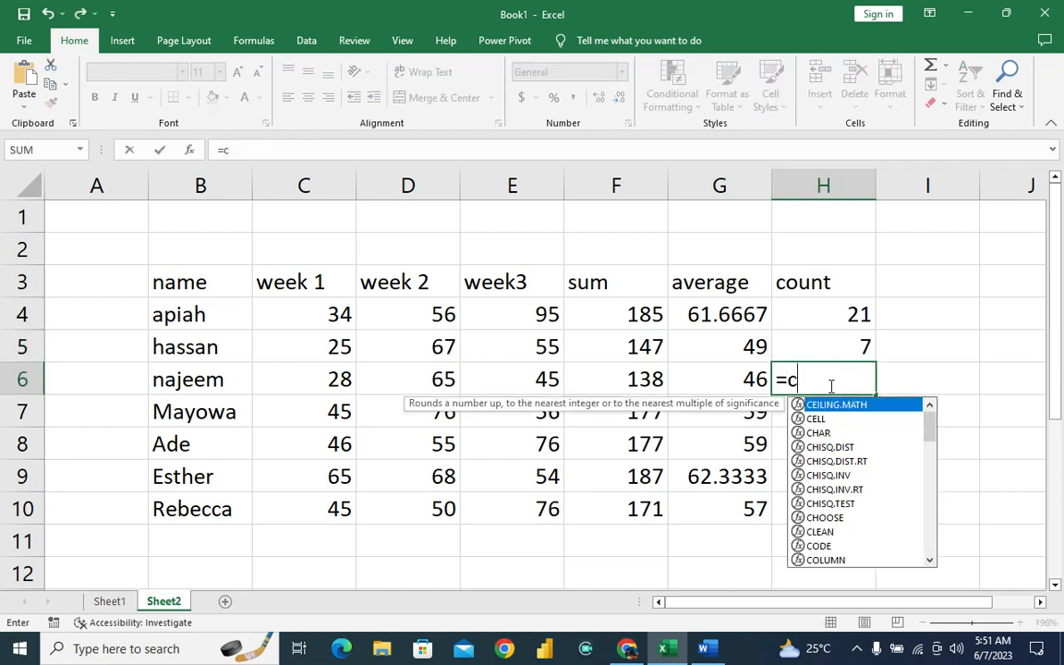
type("ount(")
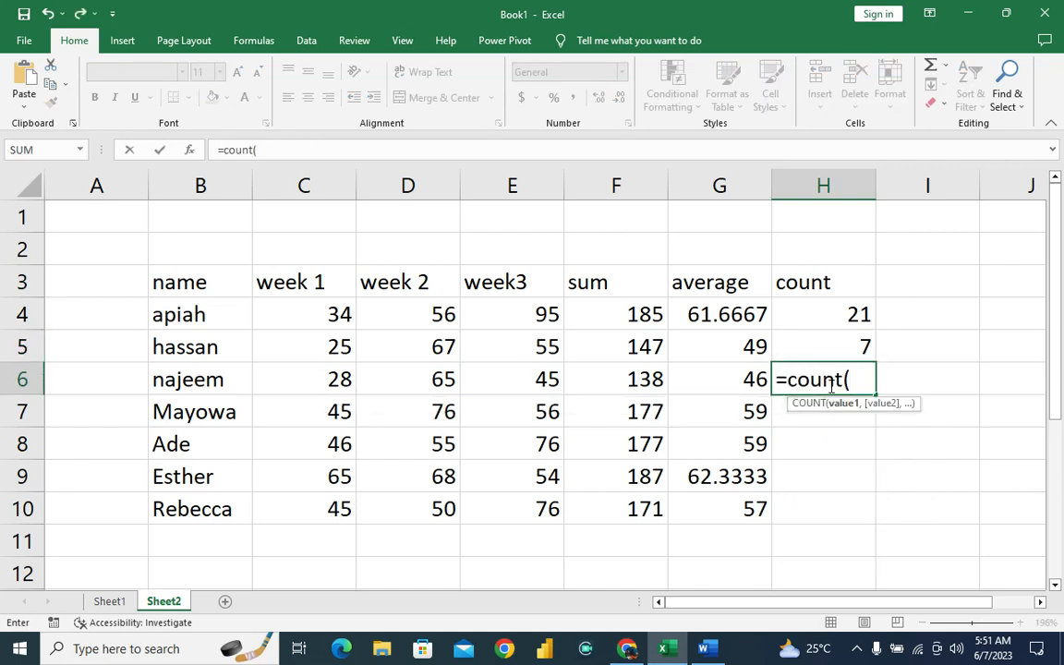
type("b4")
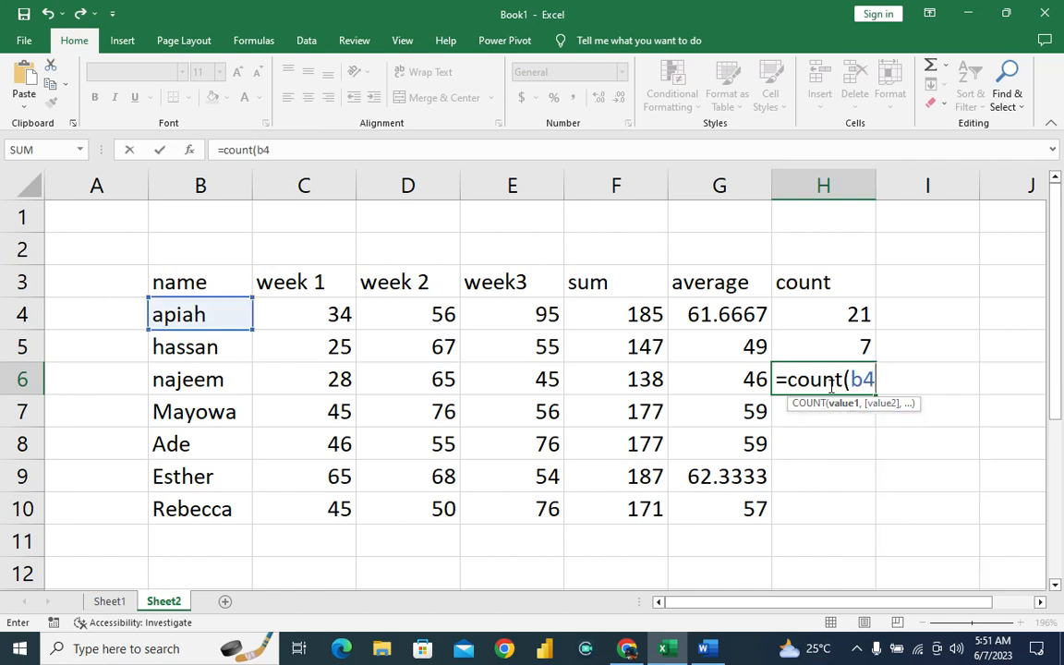
type(":b1")
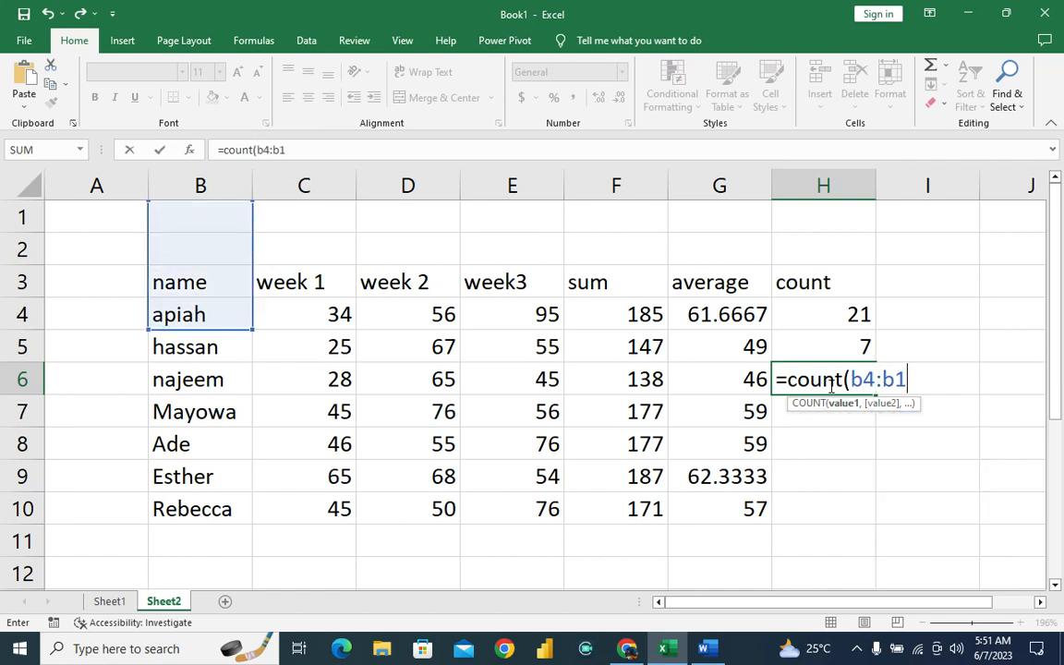
type("0)")
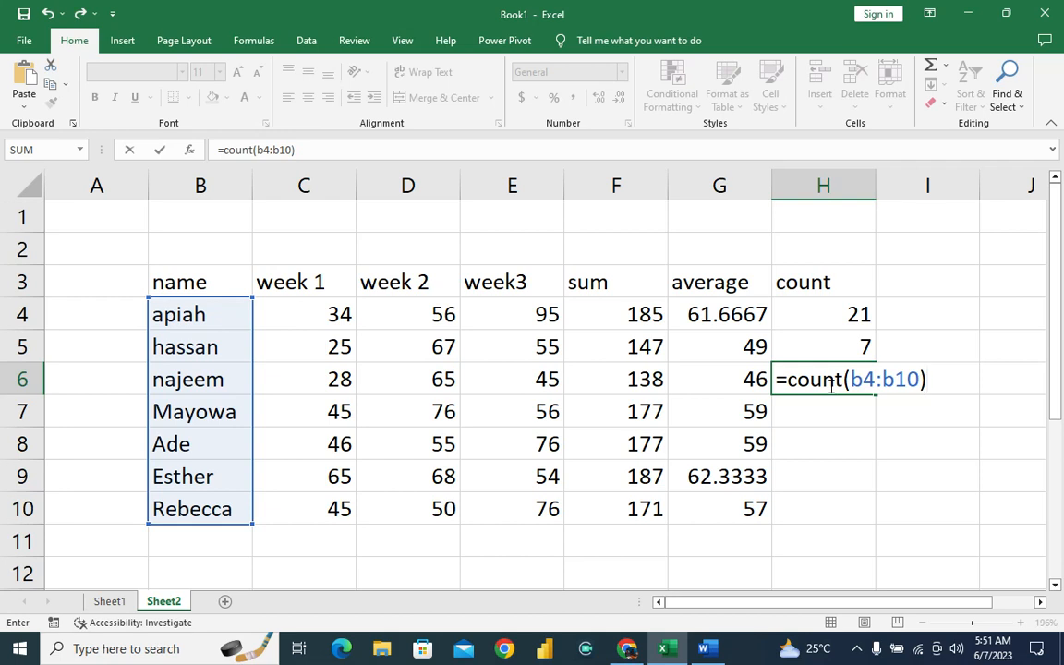
key("Return")
left_click(829, 386)
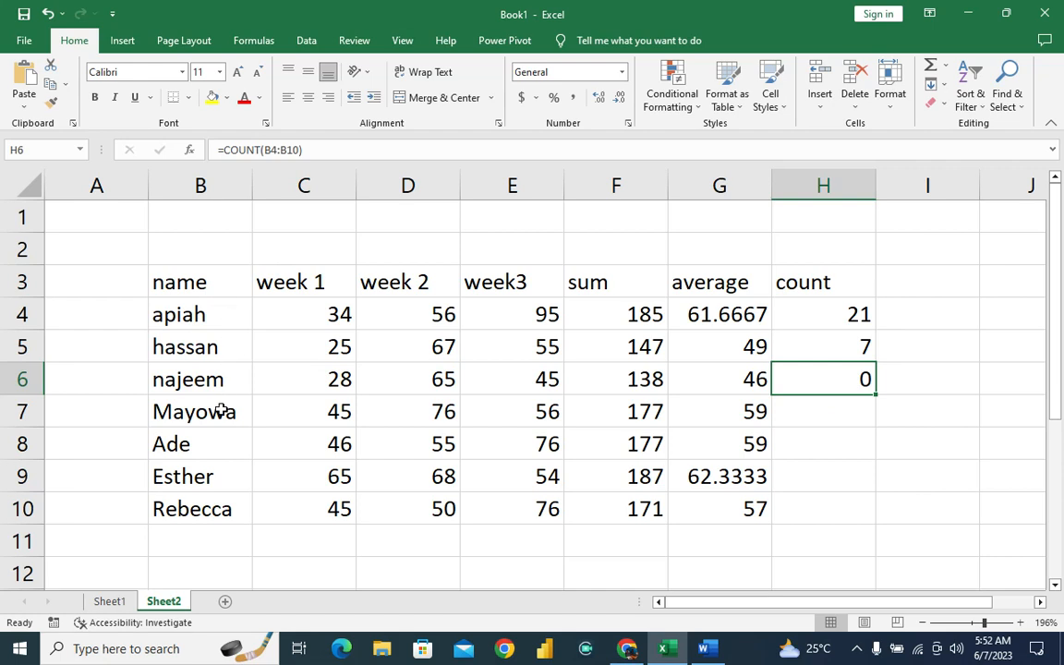
Review the COUNTA formula in H5 and the COUNT formula in H4, and consult the function list on Sheet1.
left_click(838, 350)
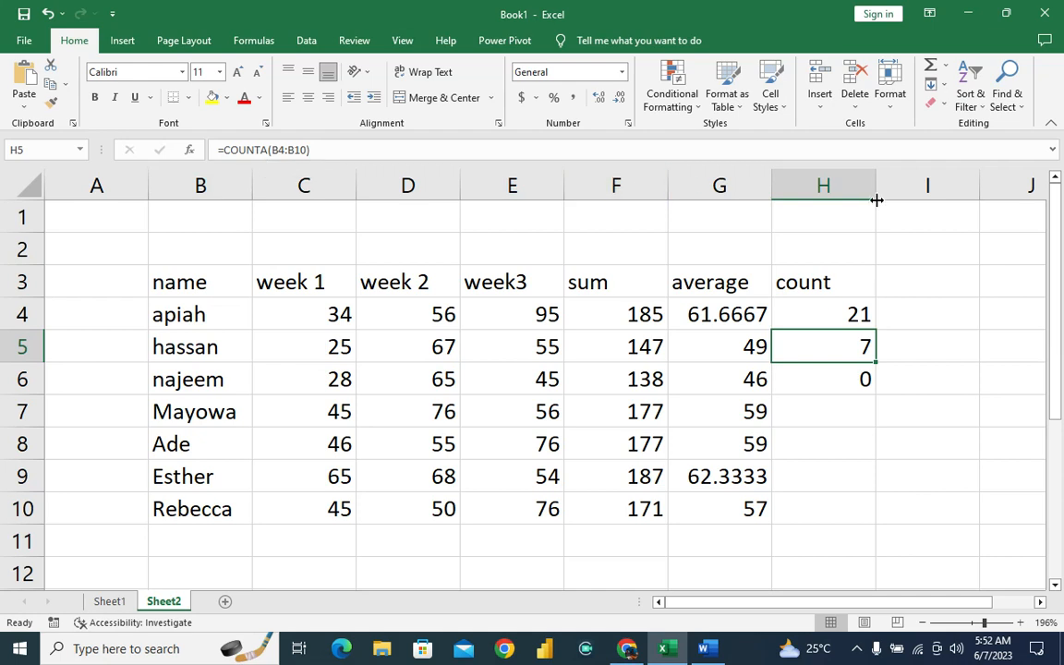
left_click(815, 311)
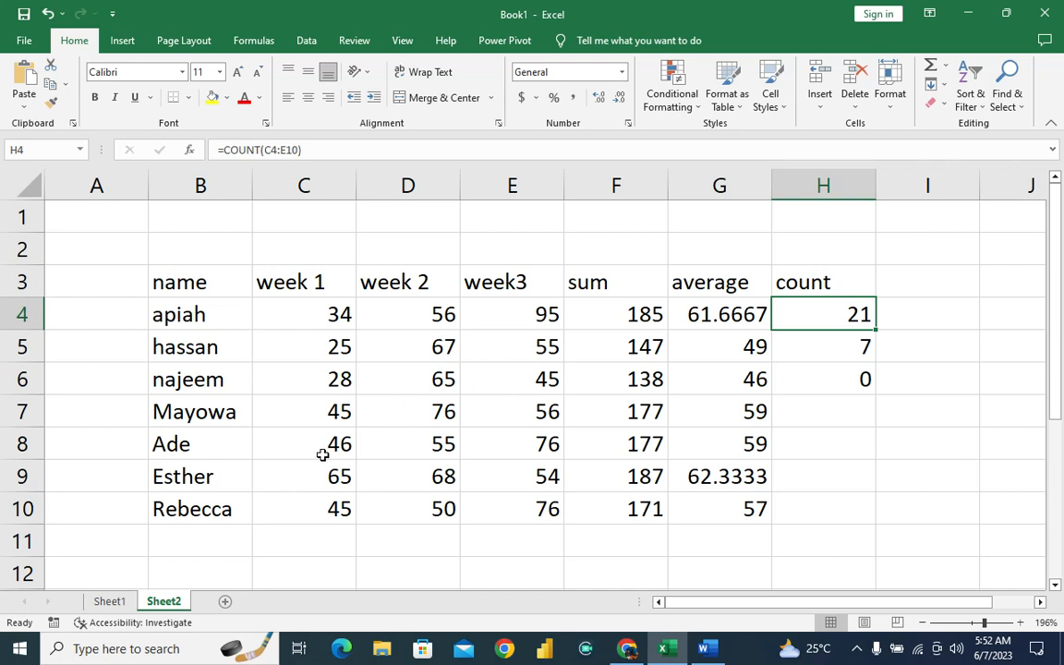
left_click(108, 601)
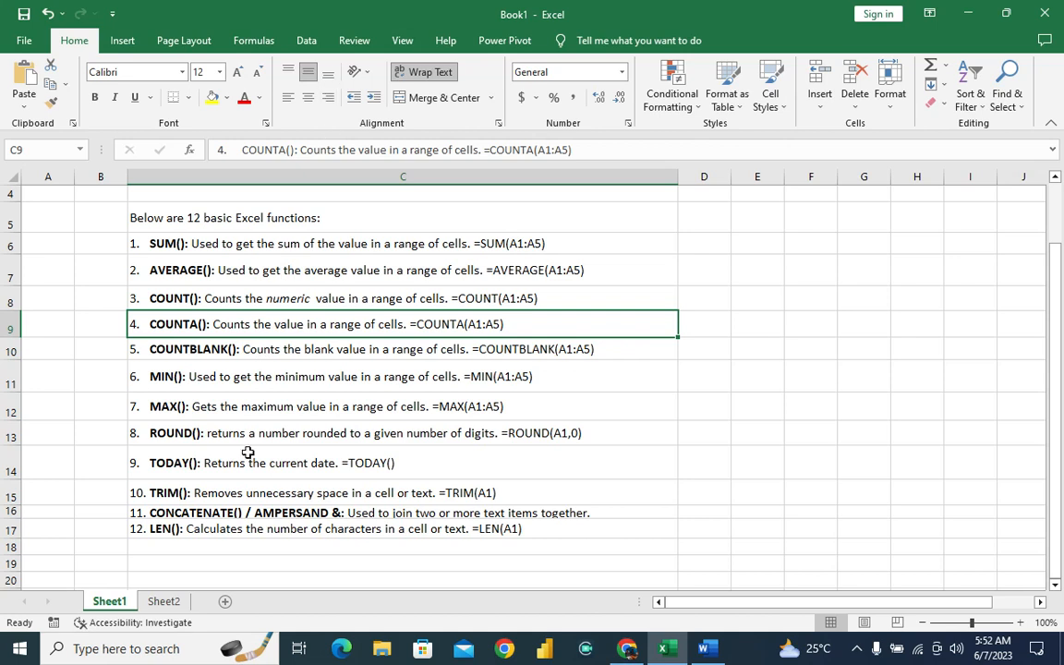
Clear the week 1 score in C7 and the week 2 score in D9 on Sheet2.
left_click(170, 606)
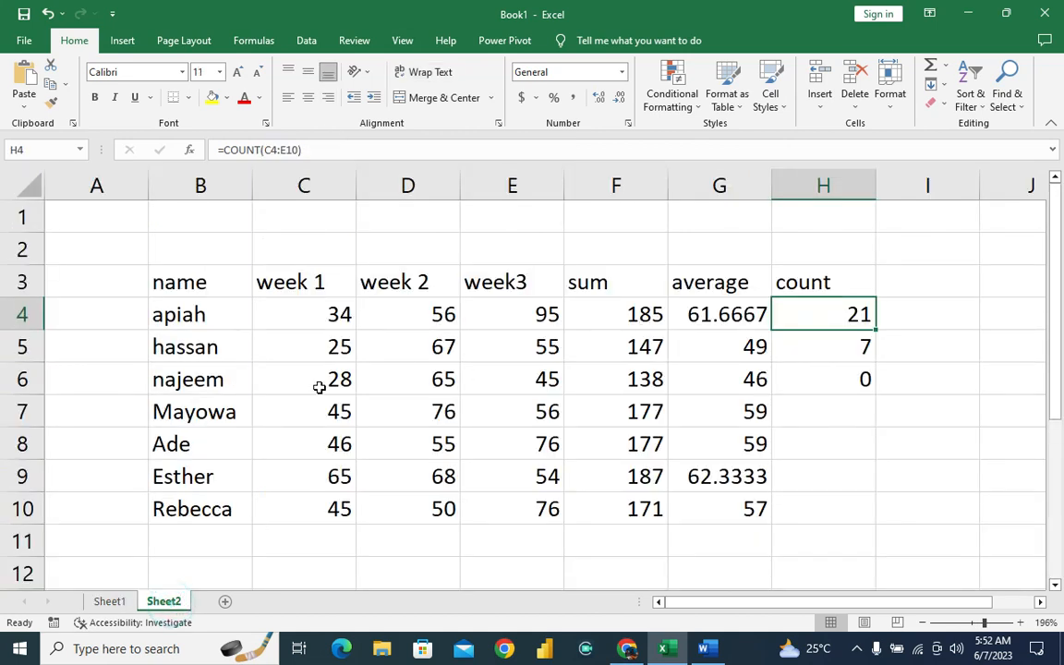
left_click(339, 411)
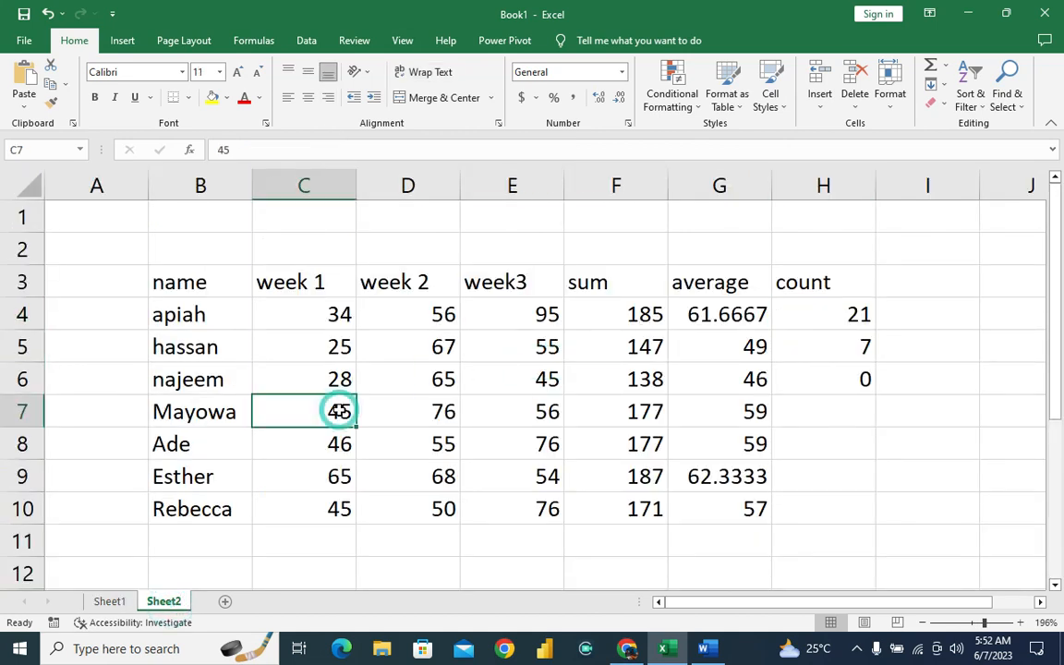
key("Delete")
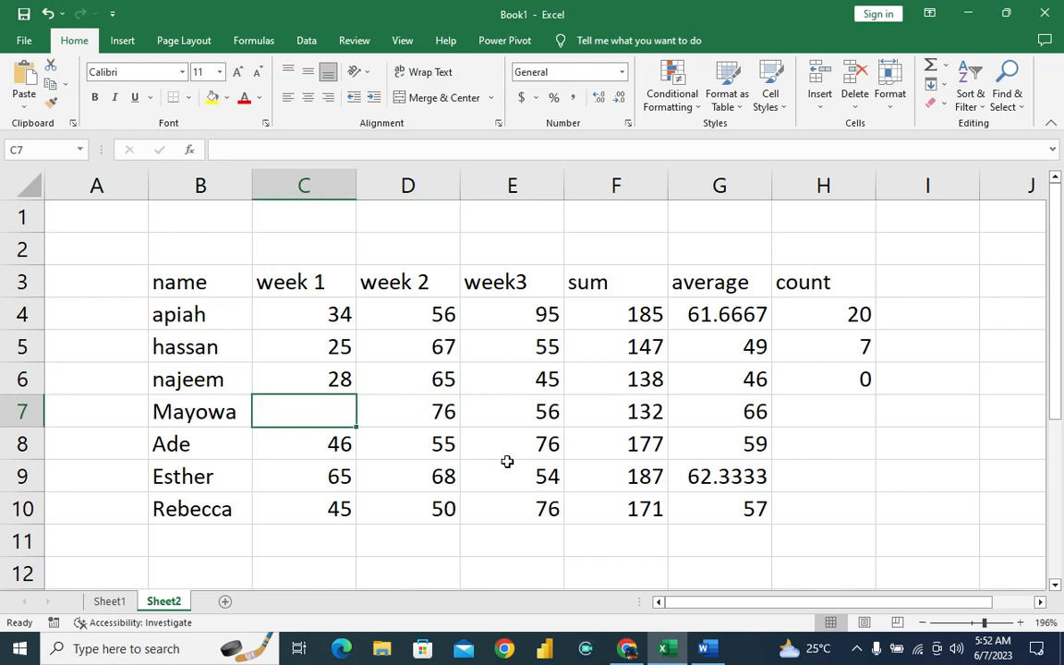
left_click(439, 476)
key("Delete")
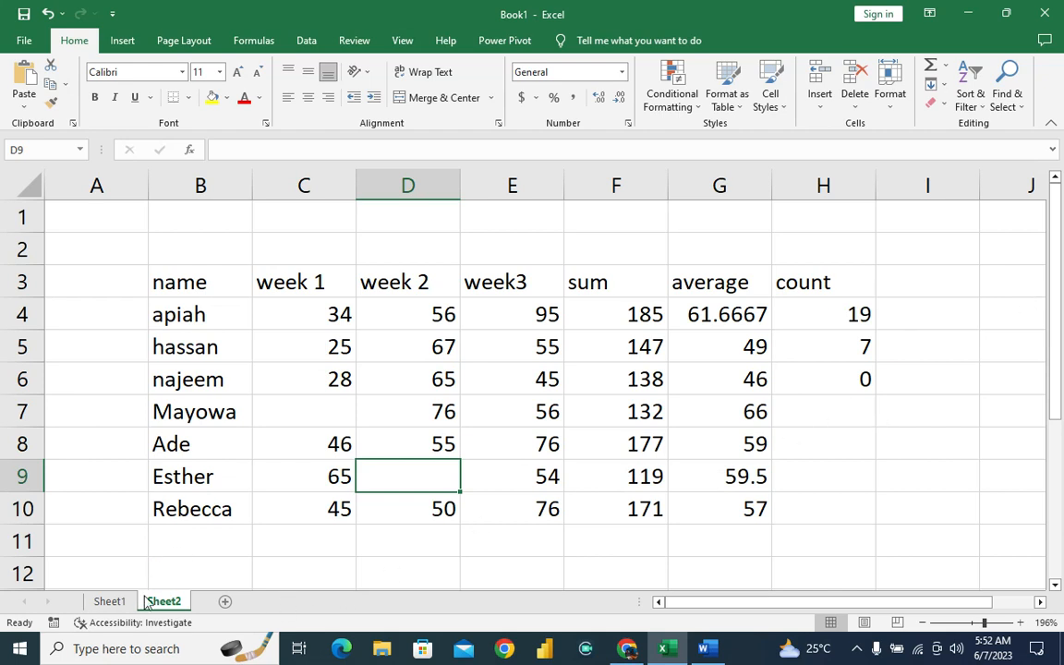
Check the function list on Sheet1 and count blank cells by entering =COUNTBLANK(C6:F8) in H7 on Sheet2.
left_click(111, 603)
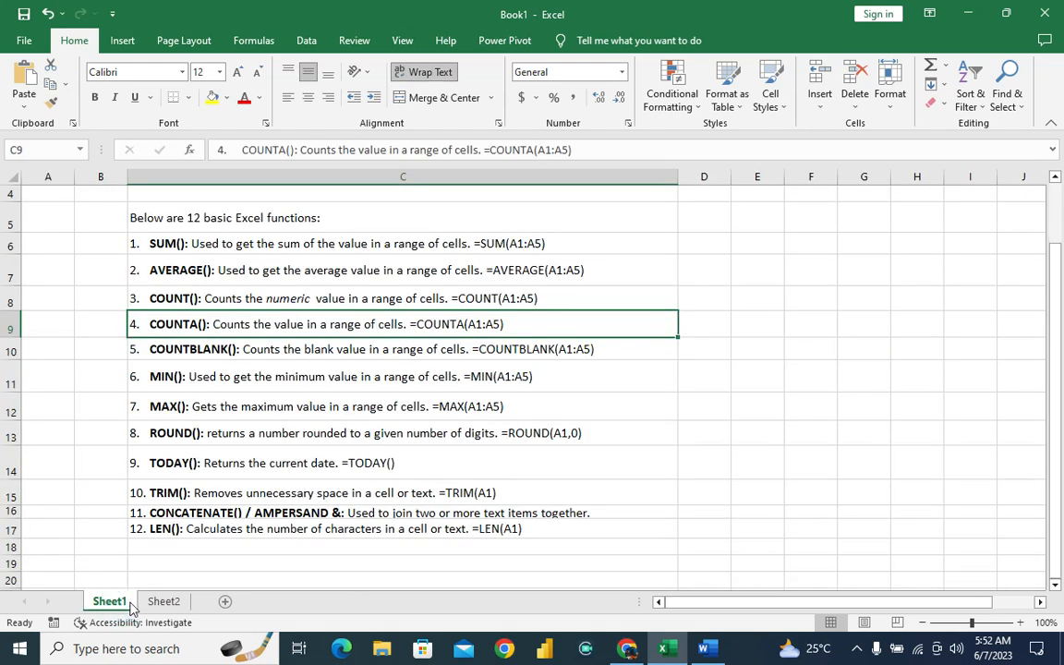
left_click(164, 601)
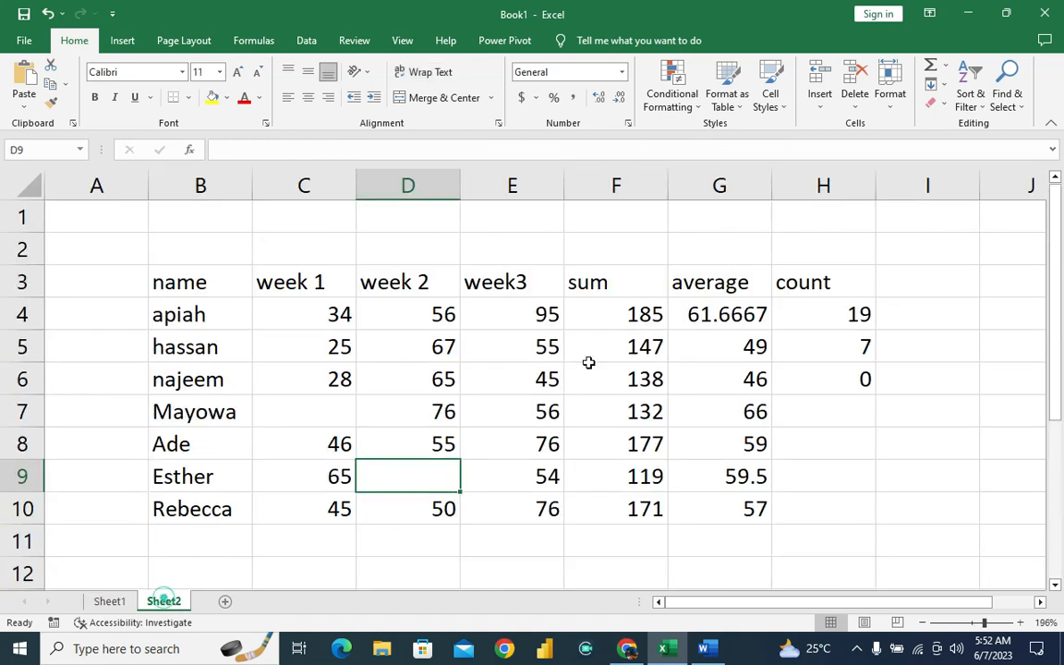
double_click(803, 403)
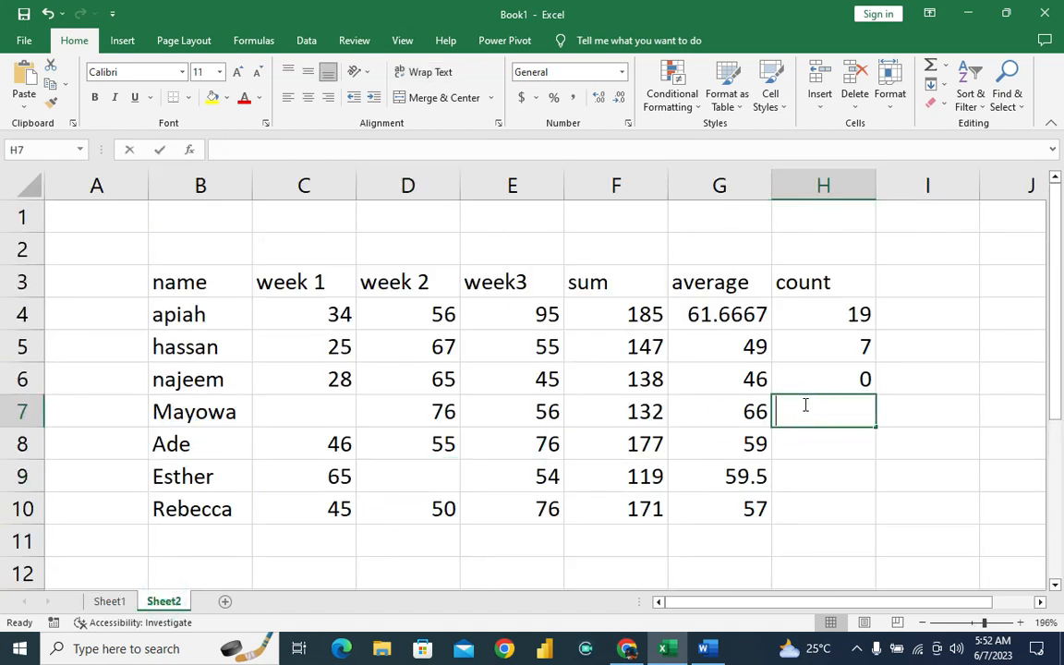
type("=count")
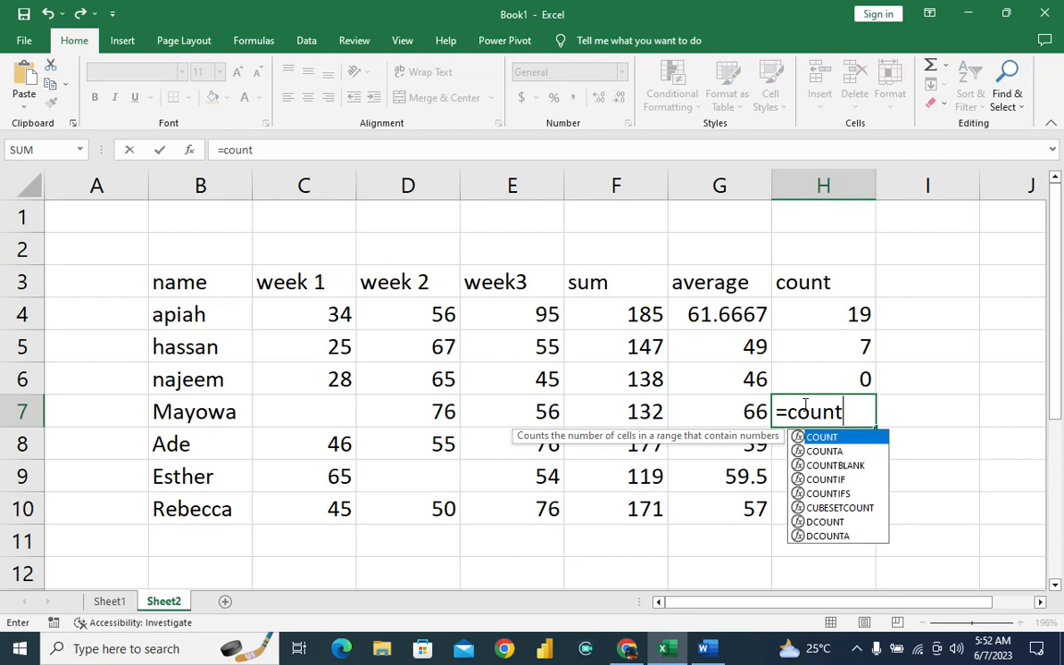
type("blank")
type("(")
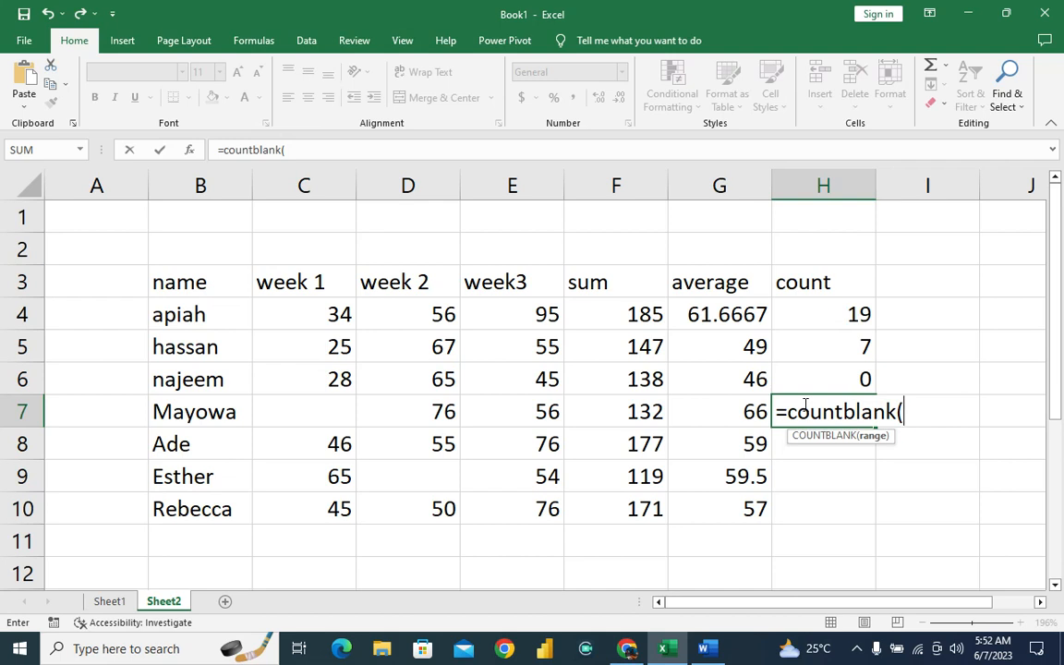
type("c6:")
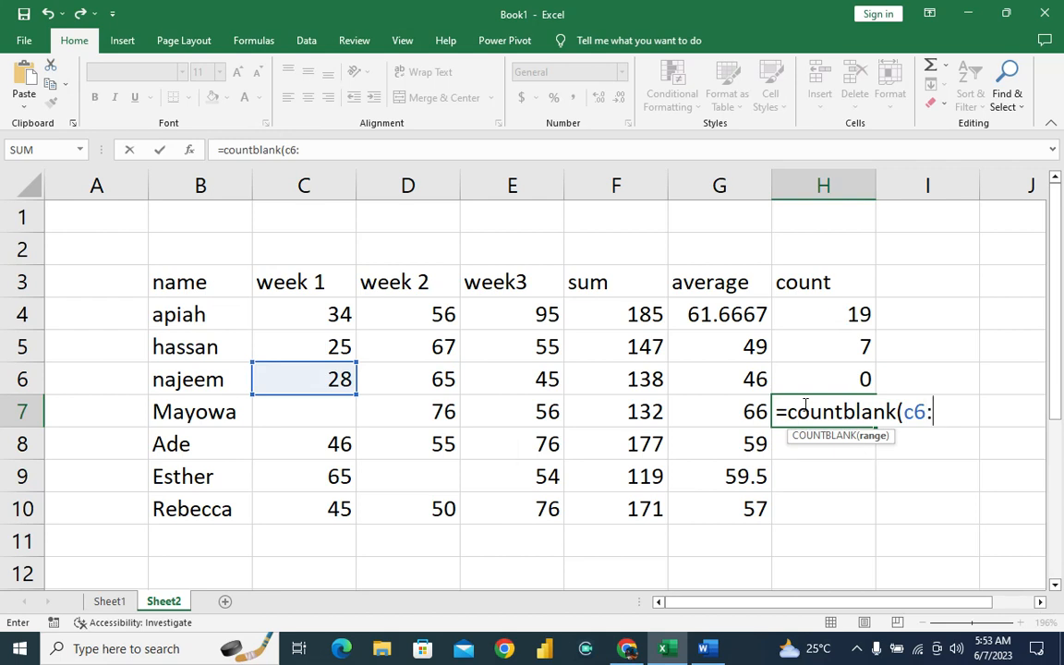
type("f8")
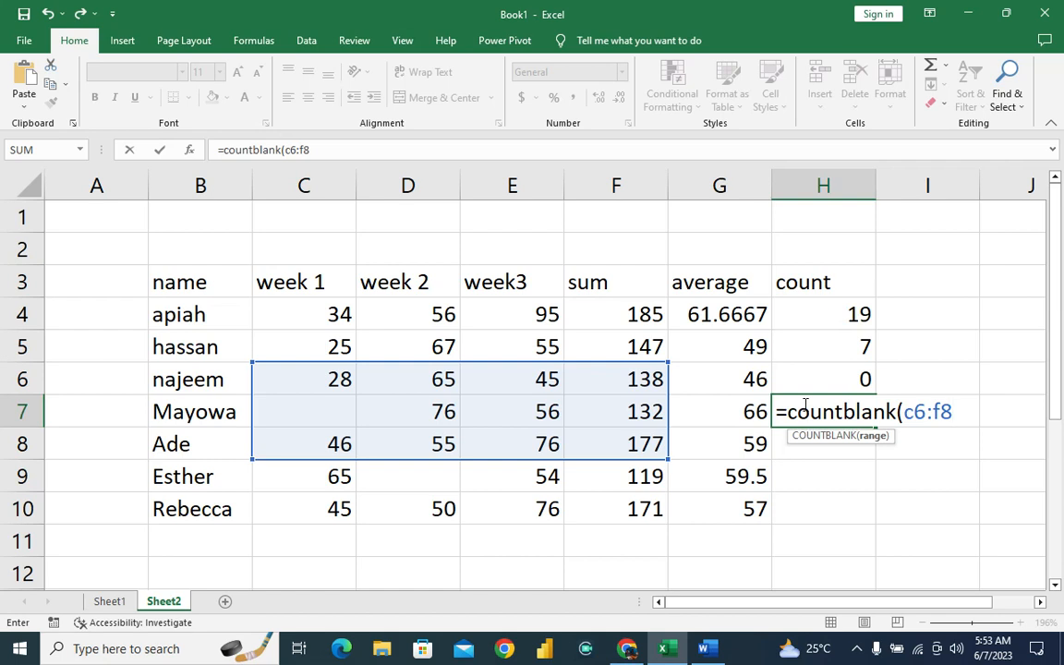
type(")")
key("Return")
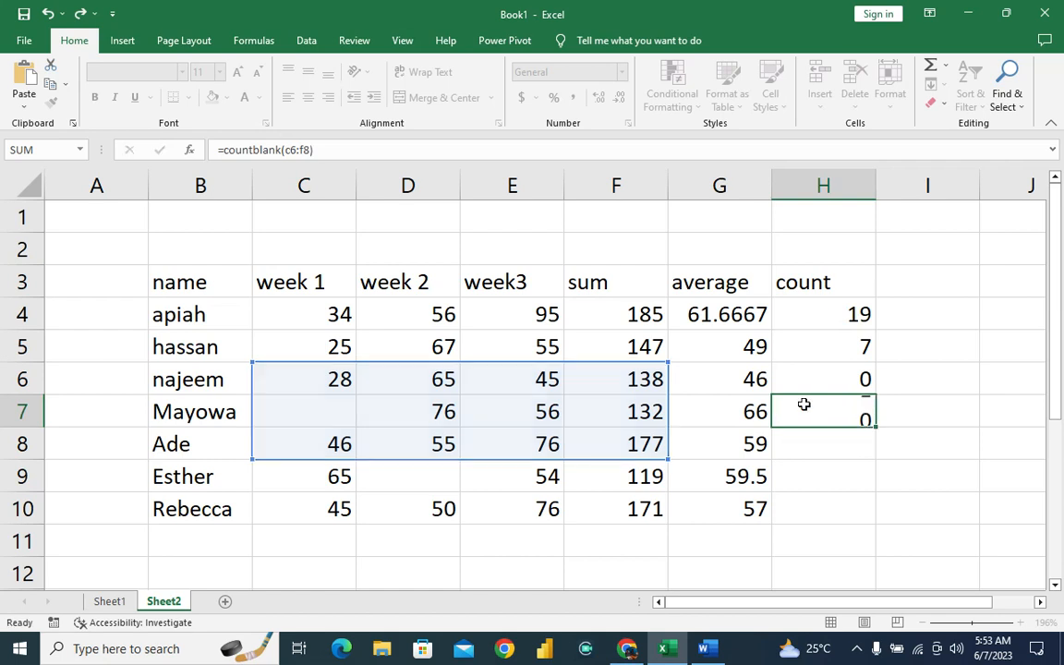
left_click(805, 410)
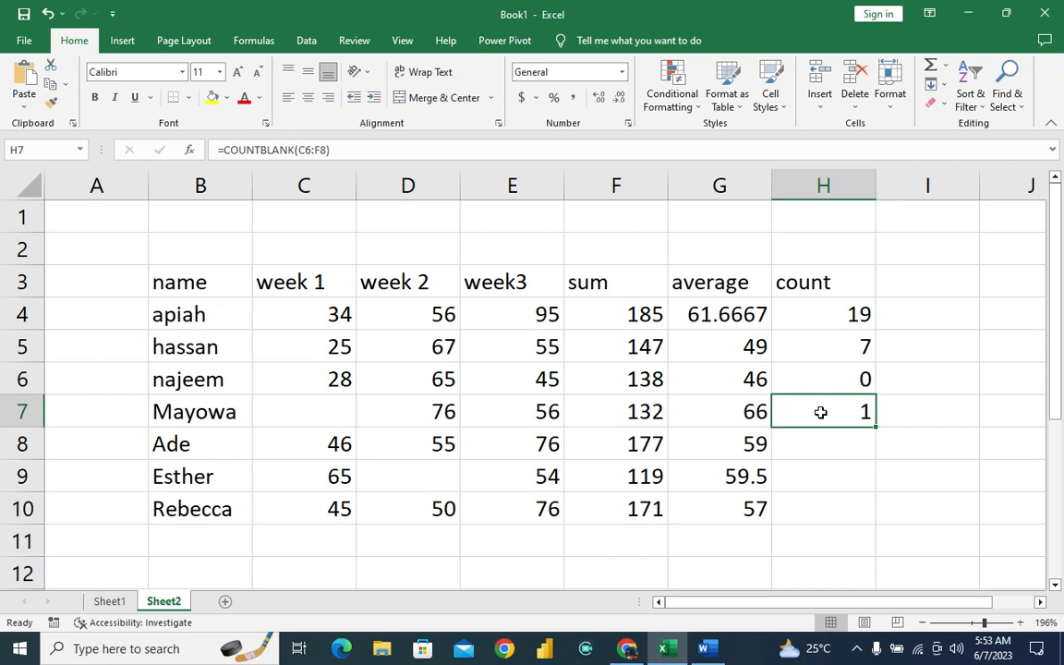
Extend the COUNTBLANK range in H7 to C6:F10 so it also covers the blank cell in D9.
left_click(331, 407)
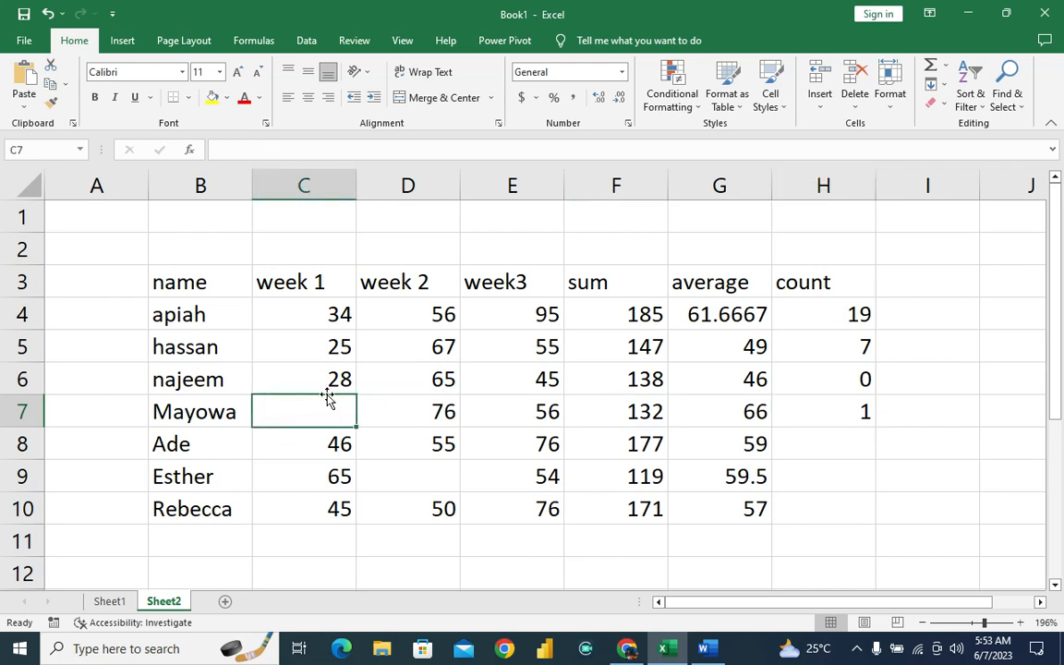
left_click(330, 379)
left_click(858, 410)
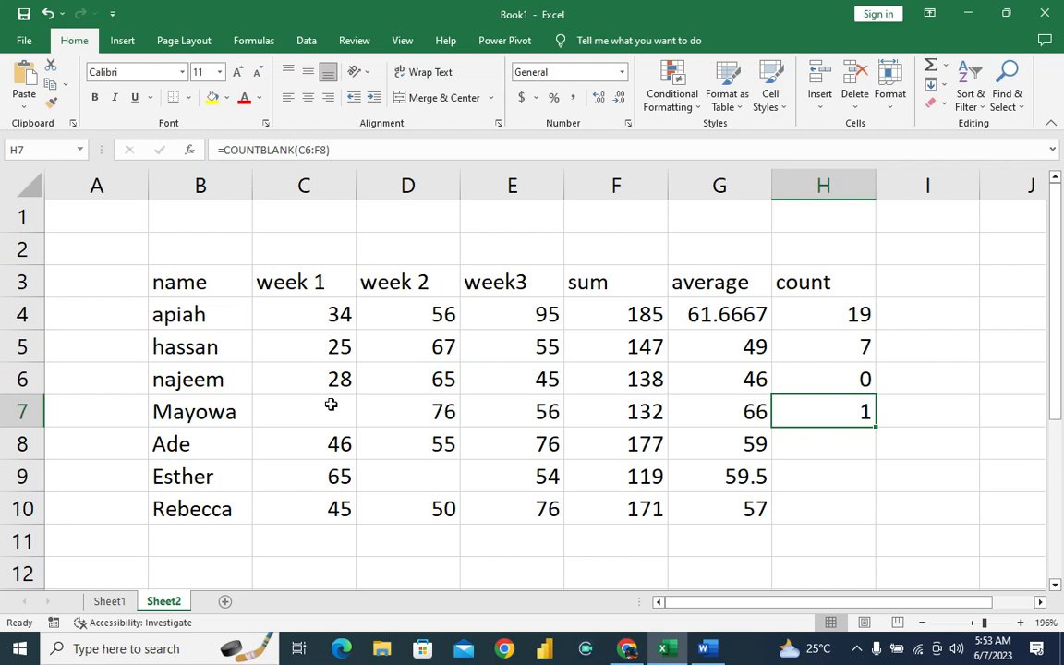
left_click(325, 150)
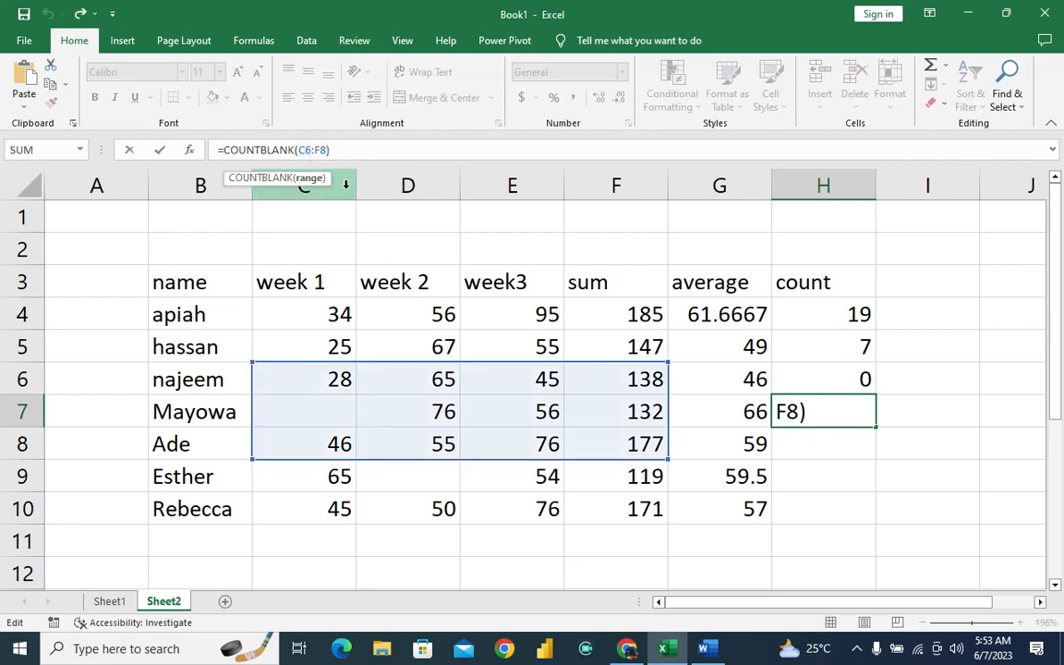
key("BackSpace")
type("10")
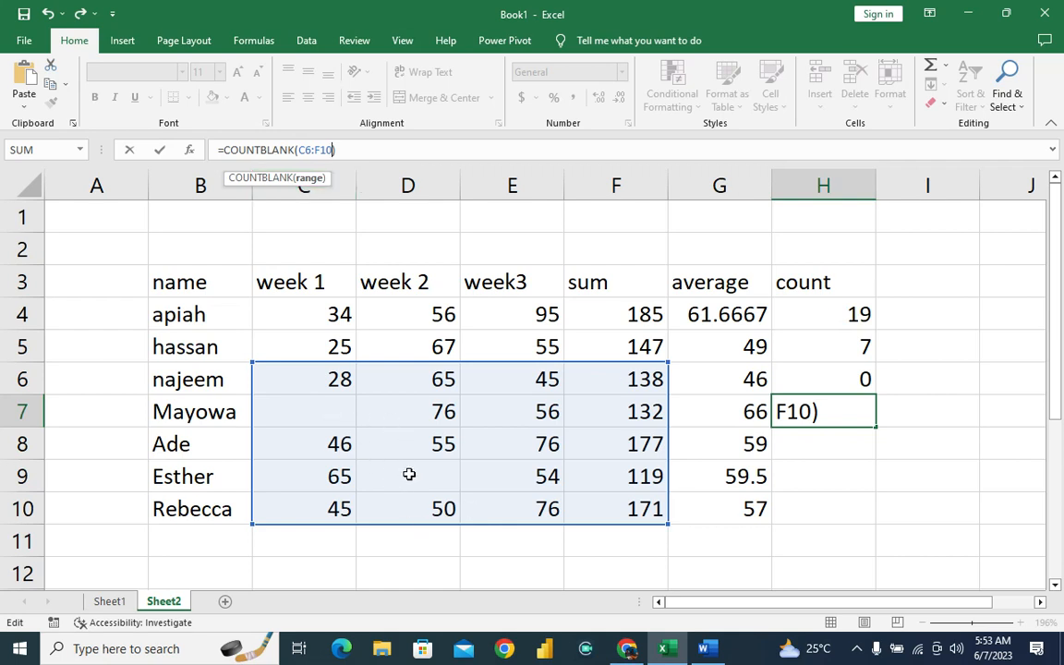
key("Return")
left_click(804, 411)
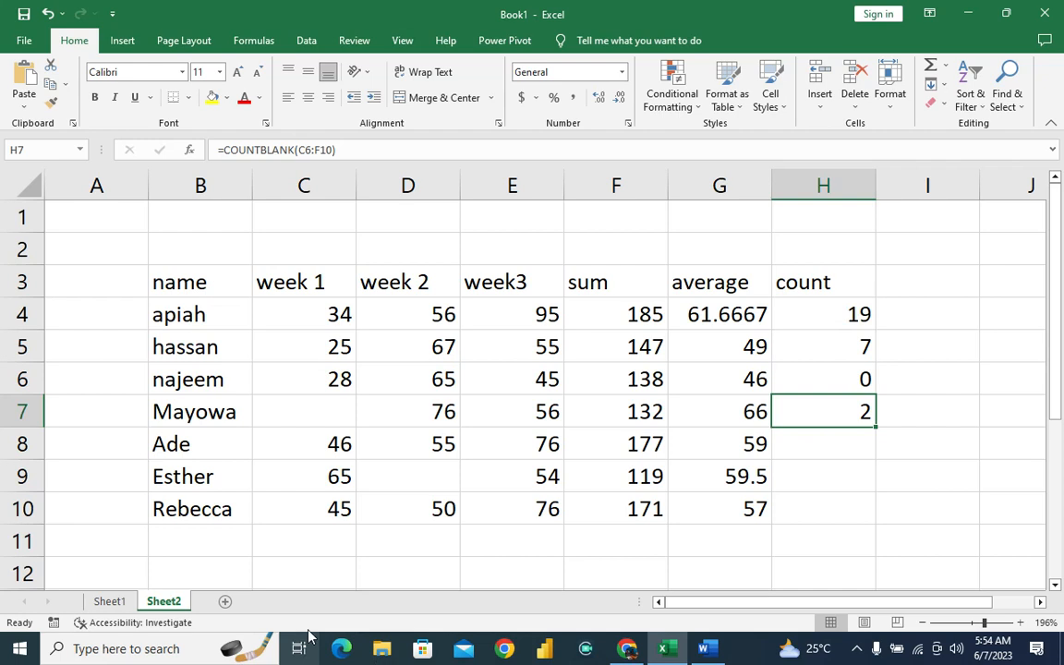
Read the COUNTBLANK() and MIN() descriptions in the function list on Sheet1.
left_click(109, 601)
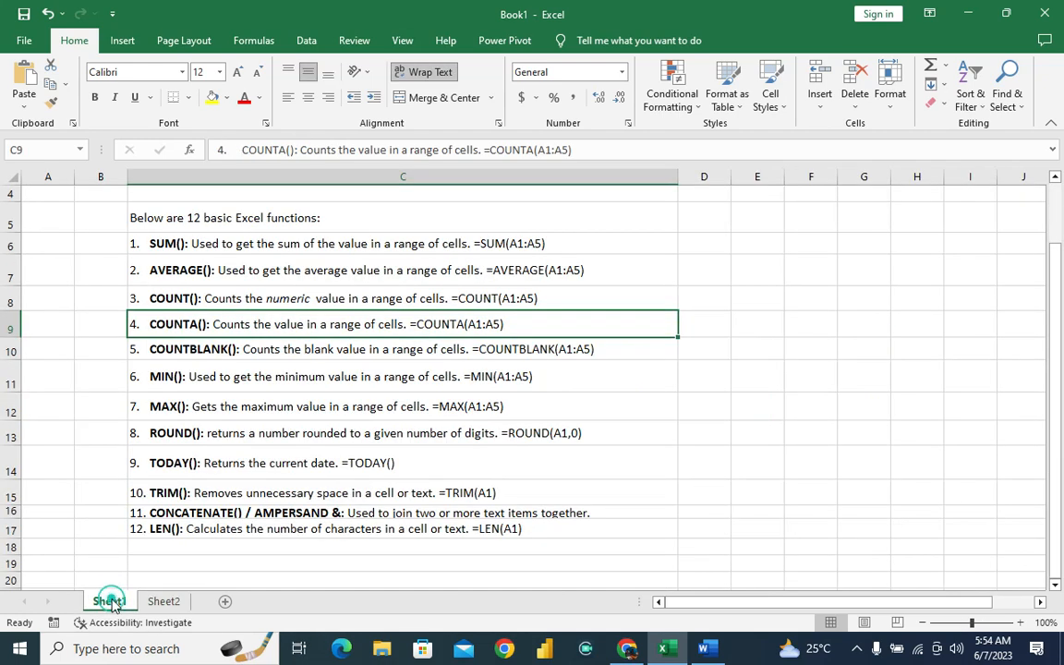
left_click(221, 348)
left_click(154, 375)
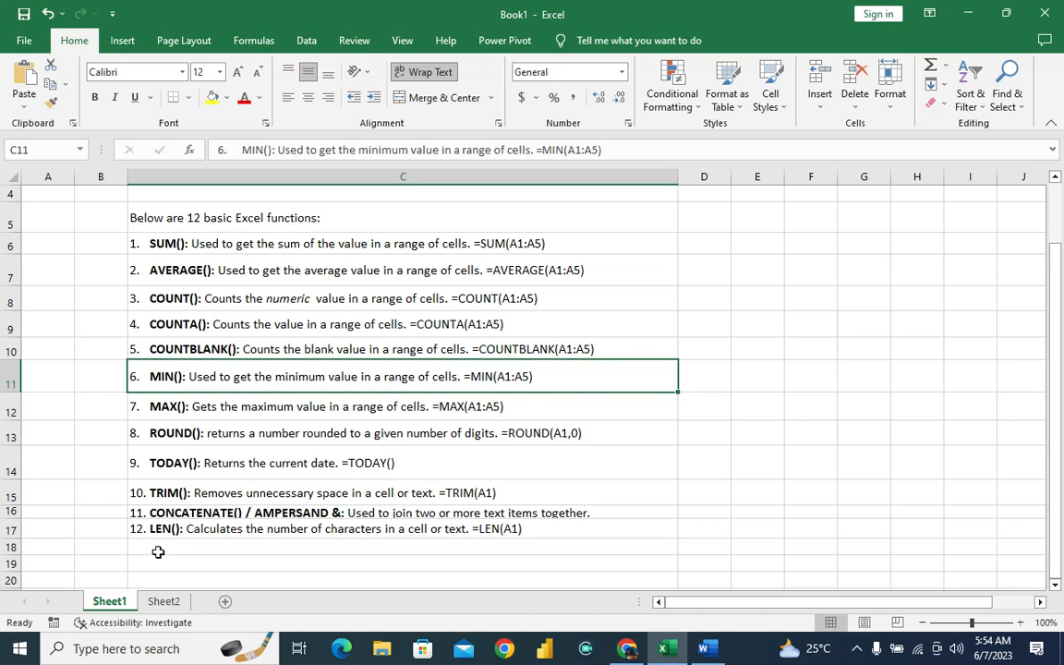
Enter =MIN(C4:C10) in C11 on Sheet2 to get the lowest week 1 score.
left_click(166, 602)
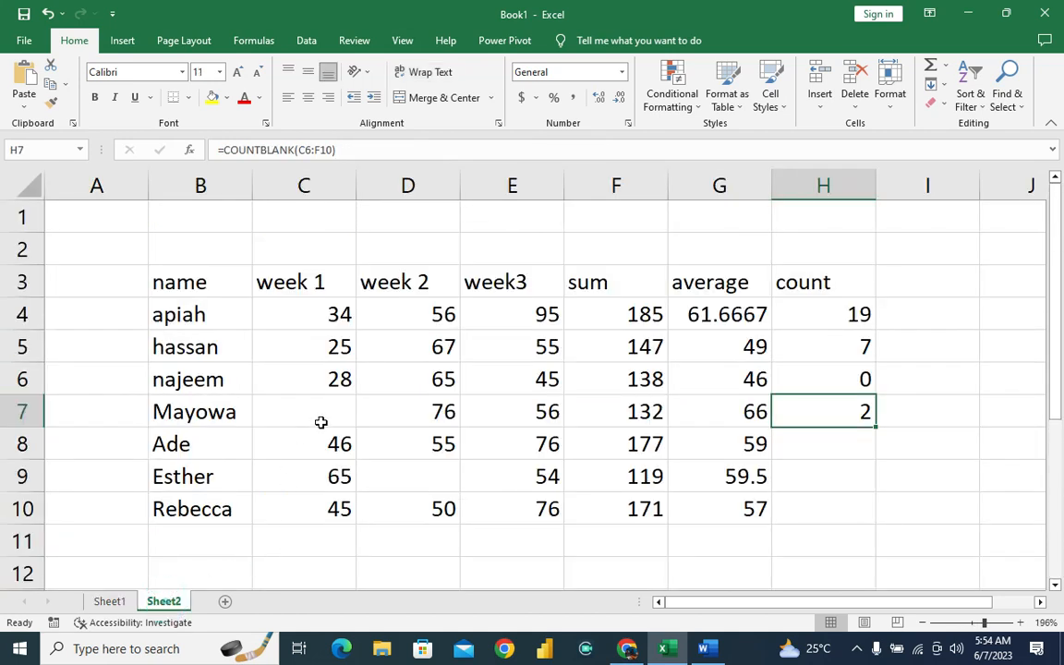
left_click(304, 547)
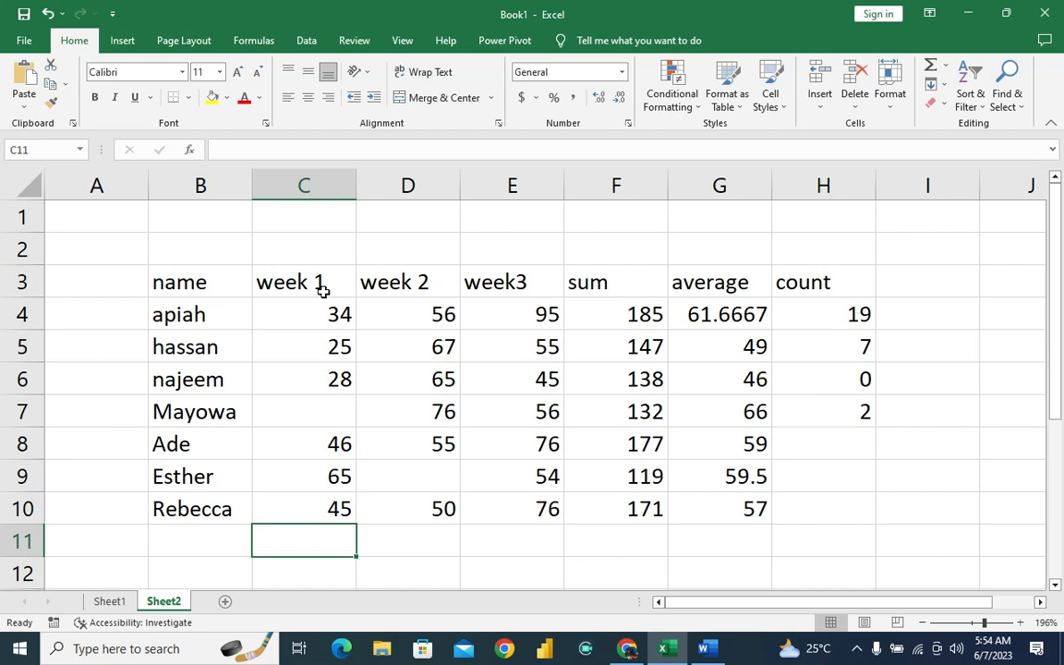
type("=mi")
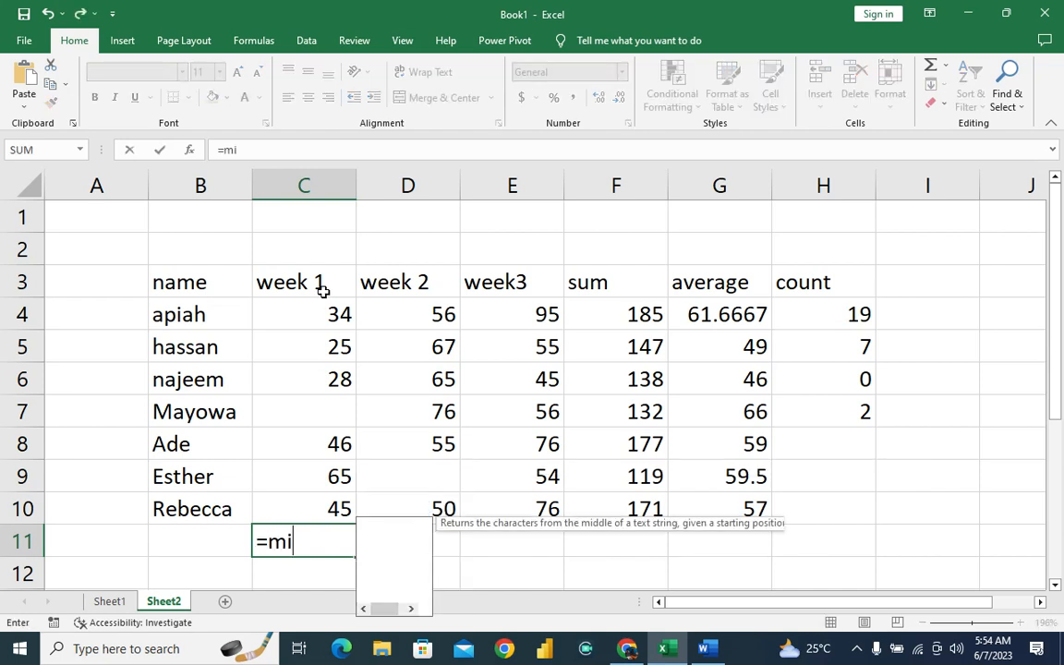
type("n(")
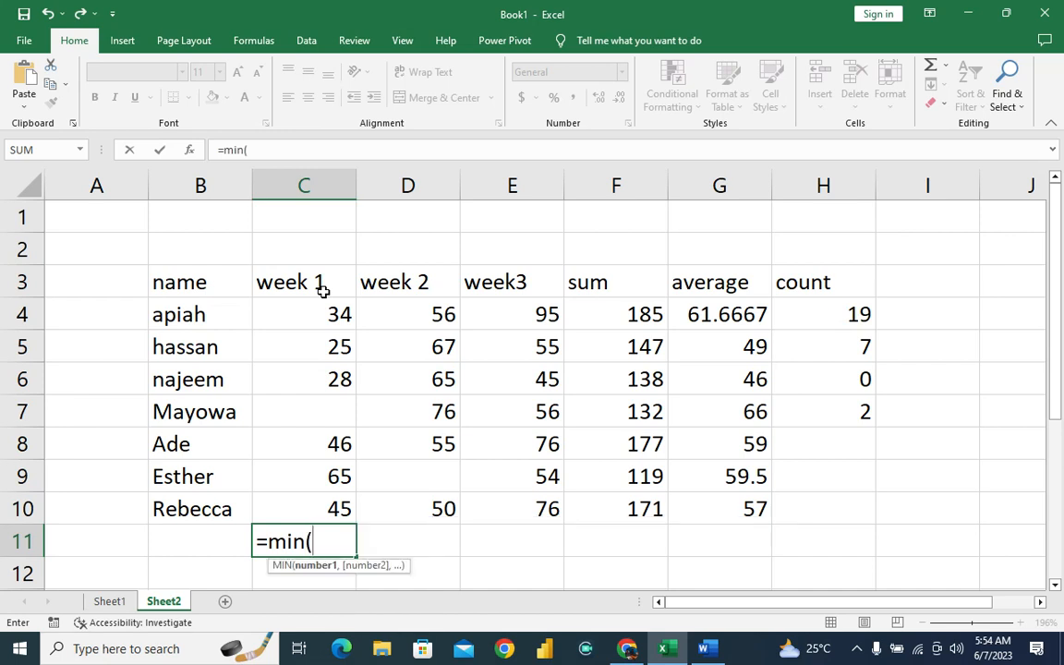
type("c")
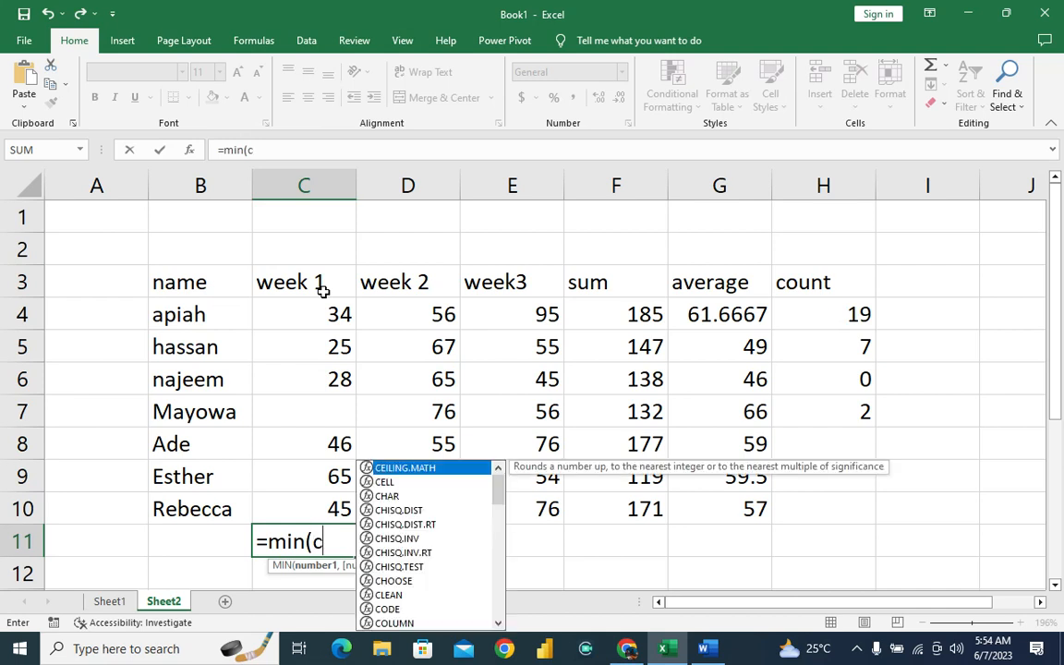
type("4:")
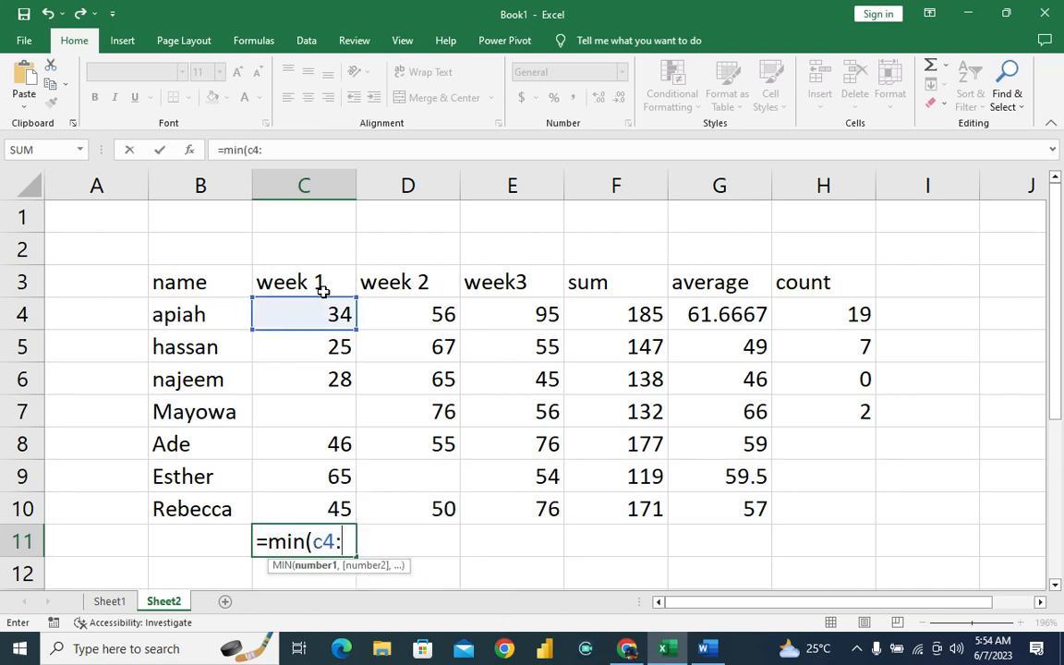
type("c10")
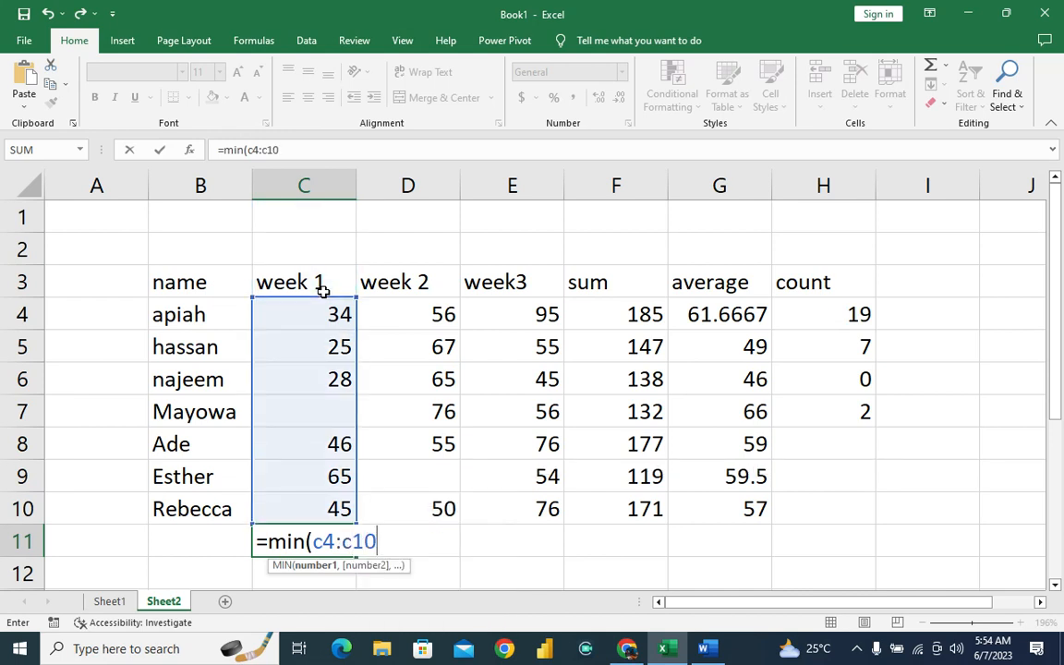
type(")")
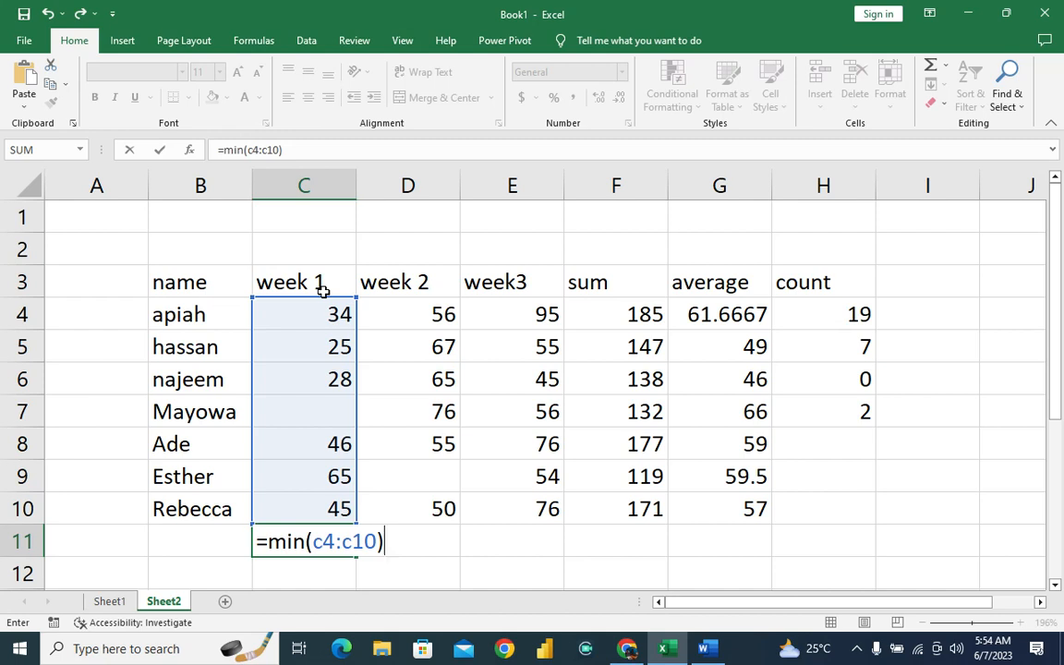
key("Return")
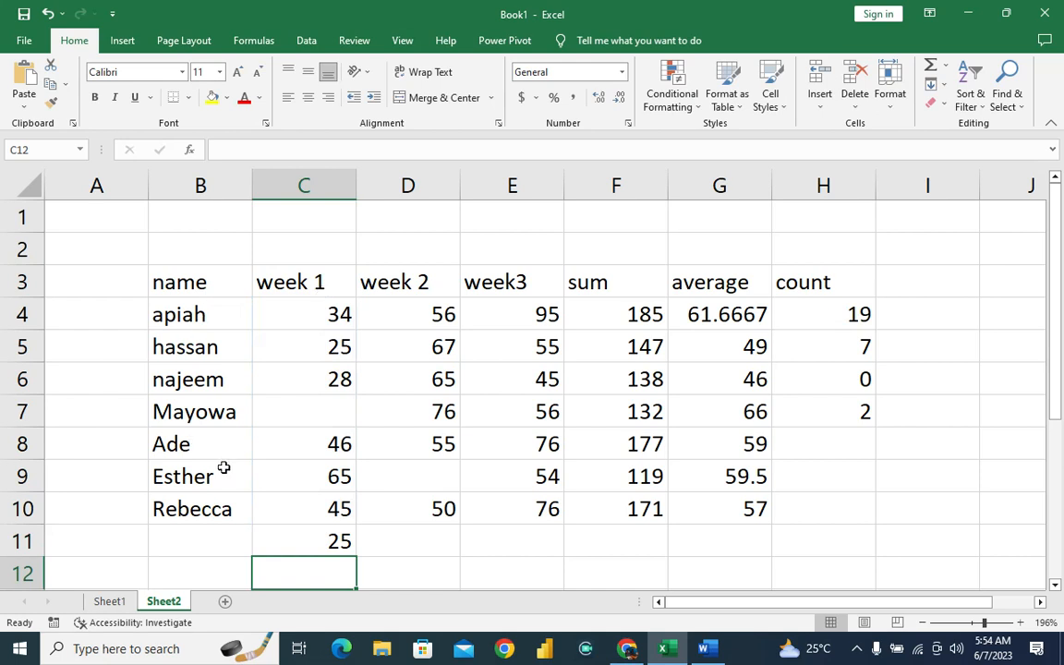
Compare the C11 result with the week 1 scores in C4:C10 and read the MAX() description on Sheet1.
left_click(313, 531)
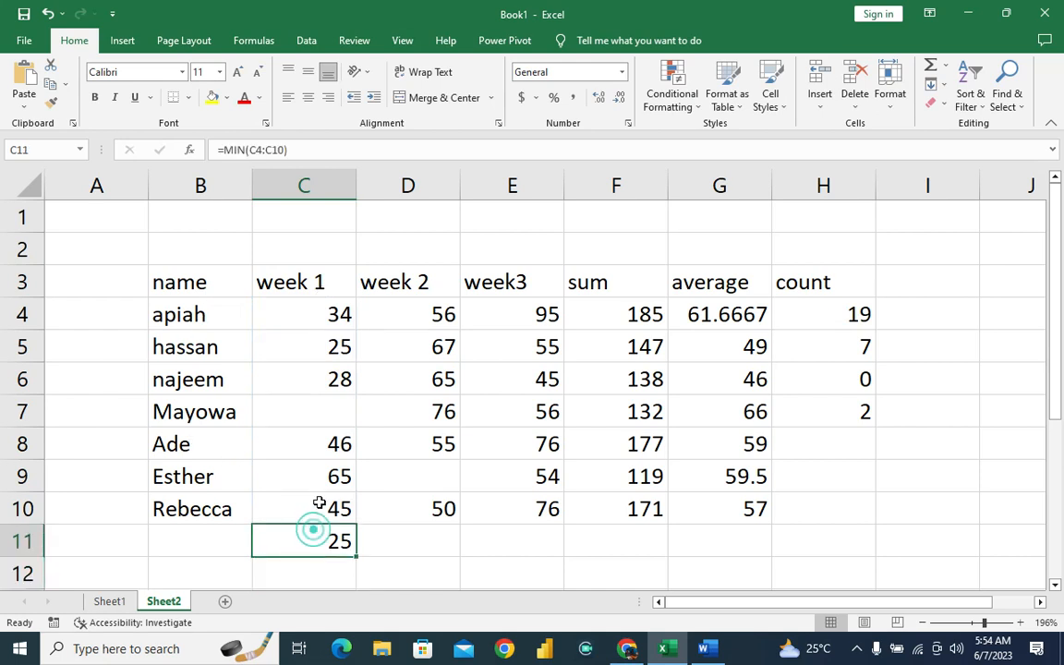
left_click(331, 345)
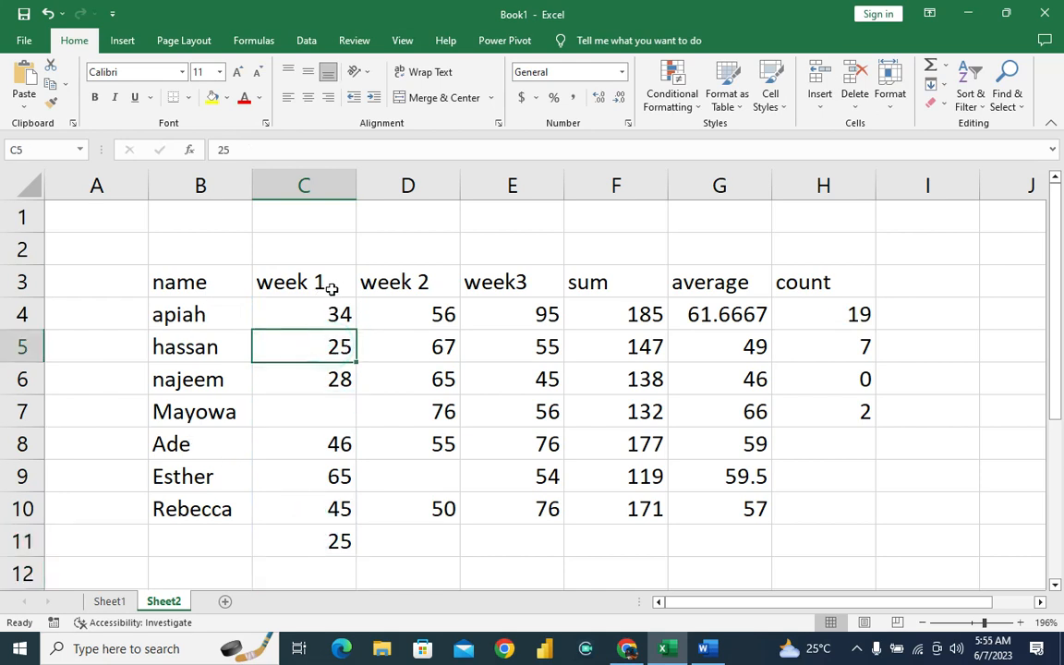
left_click_drag(320, 305, 313, 495)
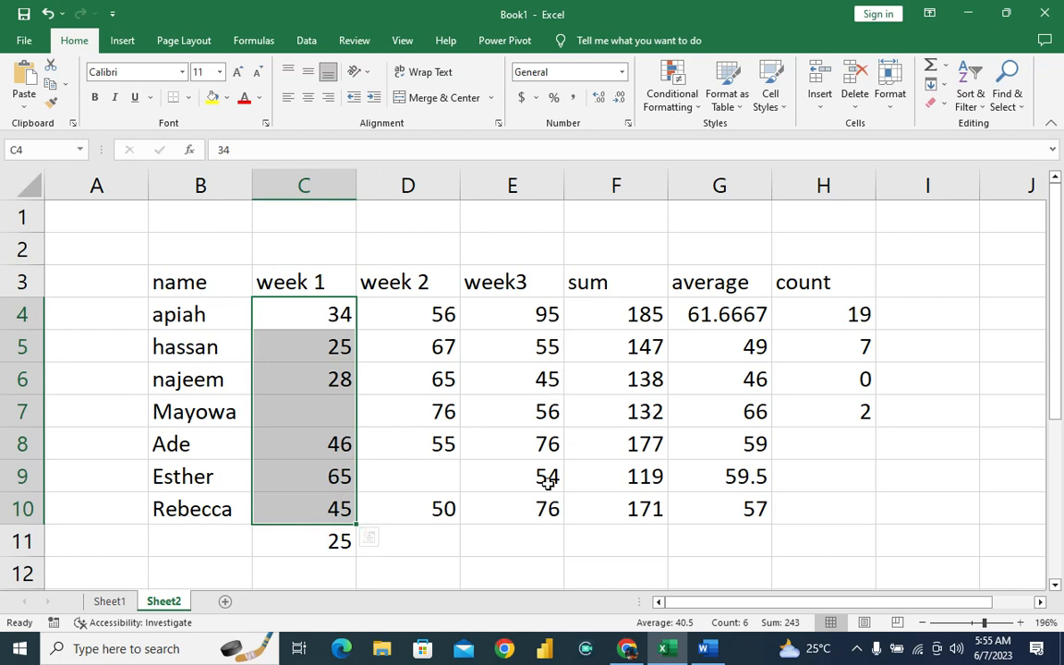
left_click(109, 603)
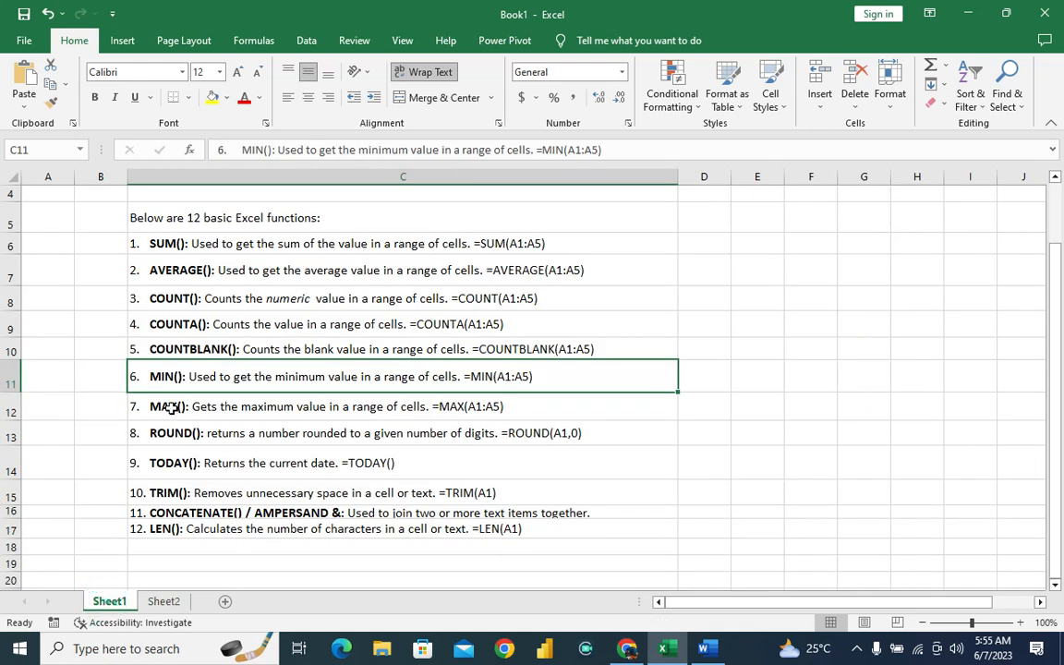
left_click(171, 407)
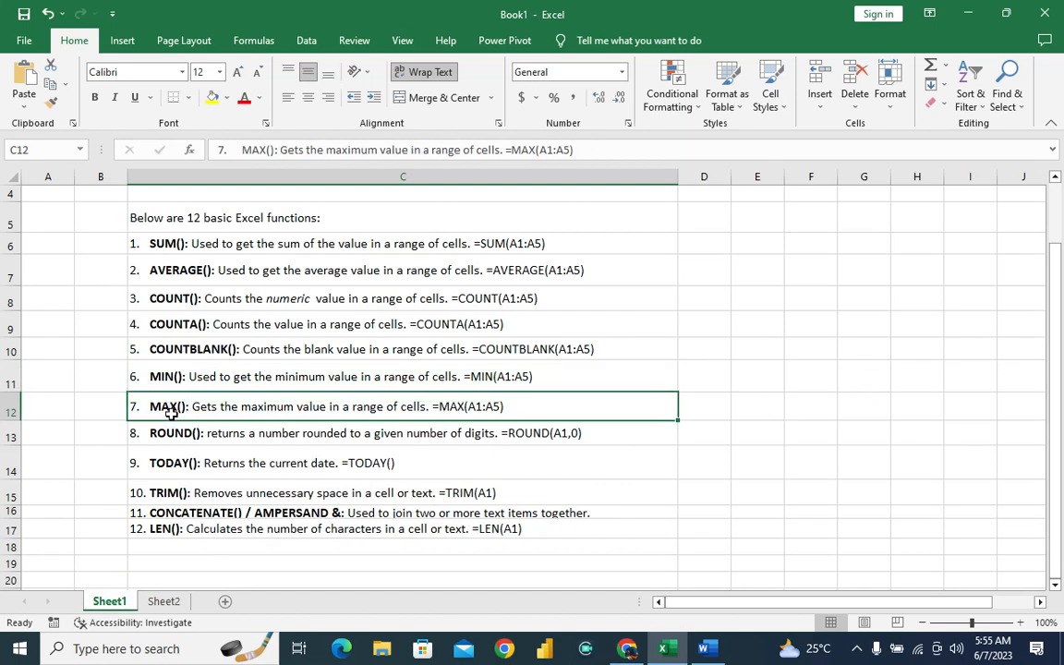
Enter =MAX(F4:F10) in E11 on Sheet2, below the week3 scores.
left_click(163, 602)
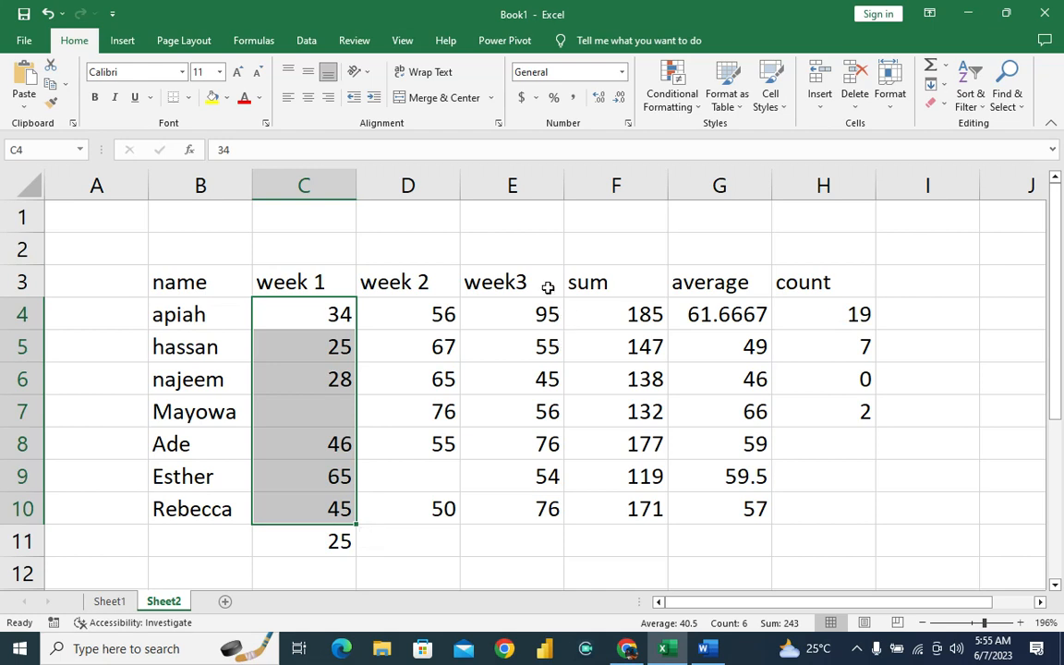
left_click(526, 553)
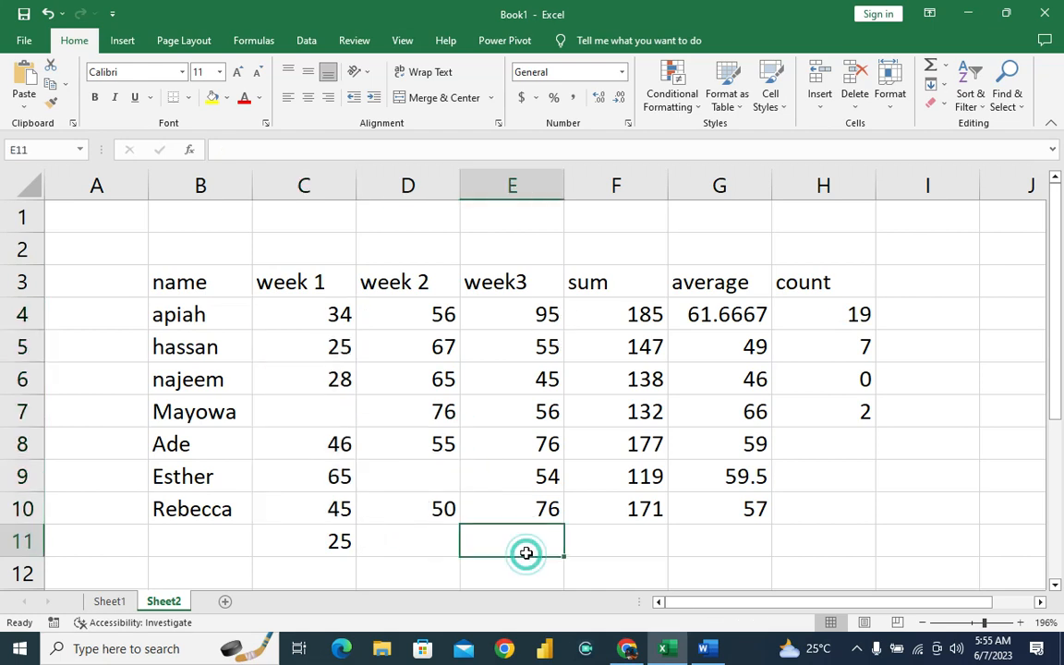
double_click(527, 553)
type("=")
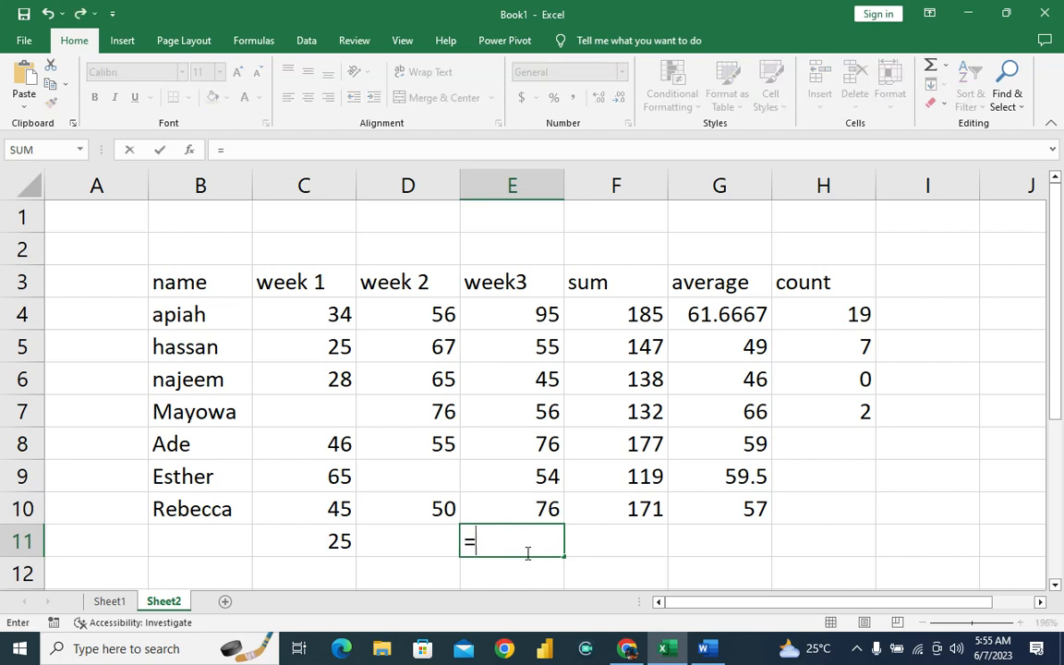
type("max")
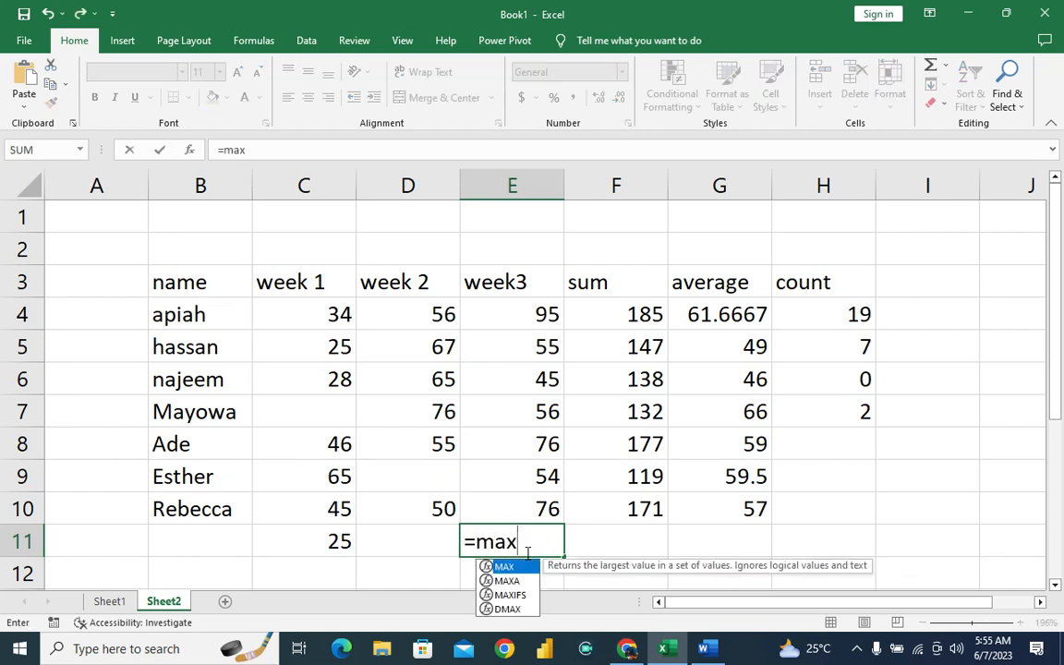
type("(")
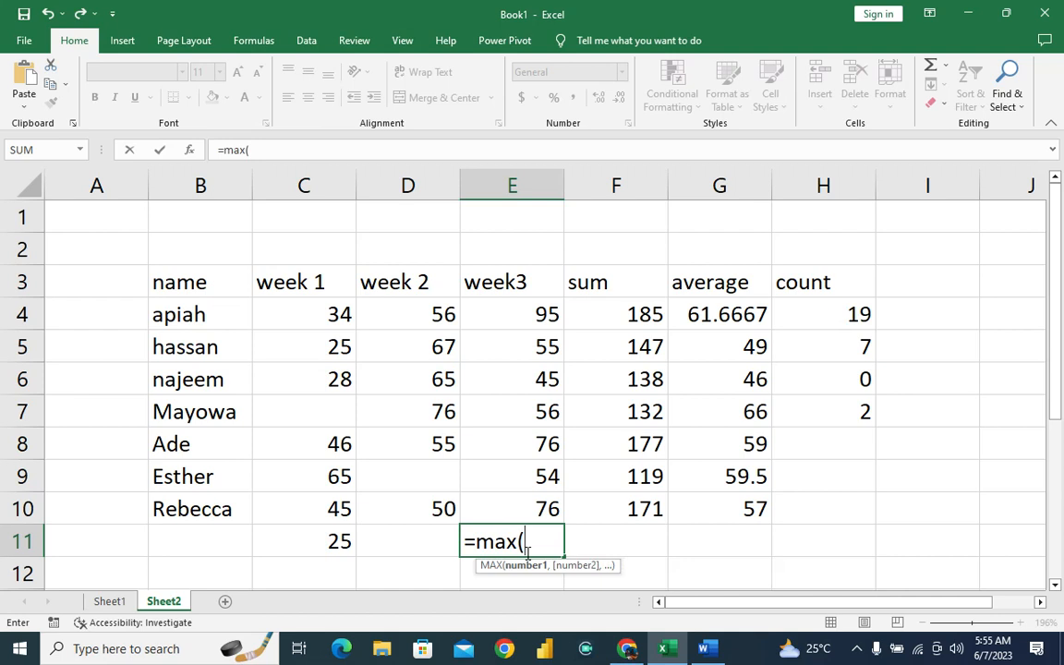
type("f4:")
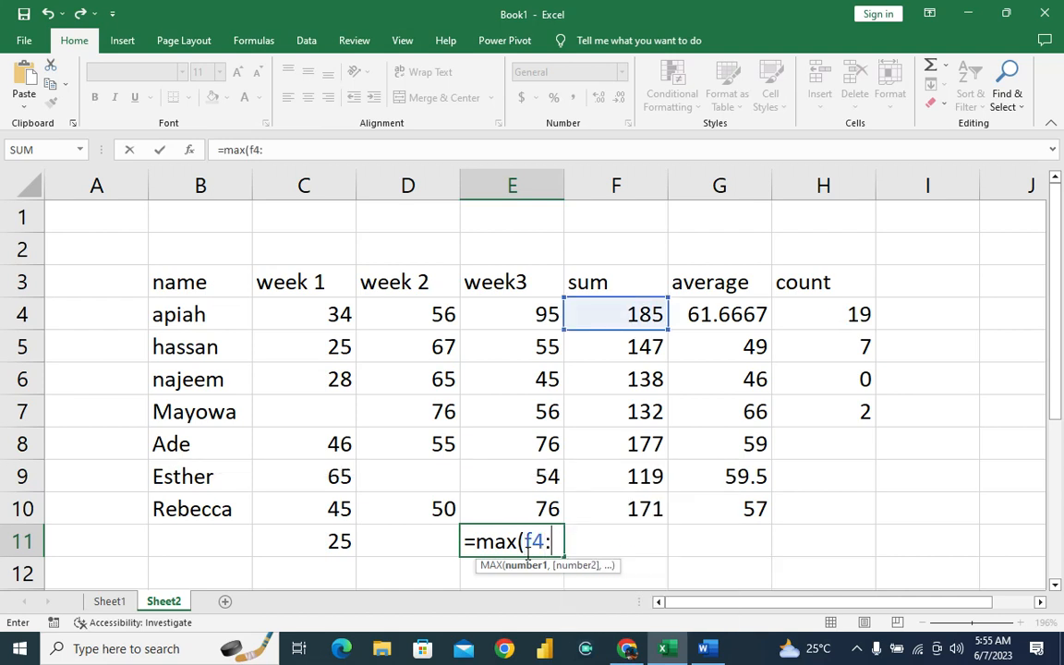
type("f10")
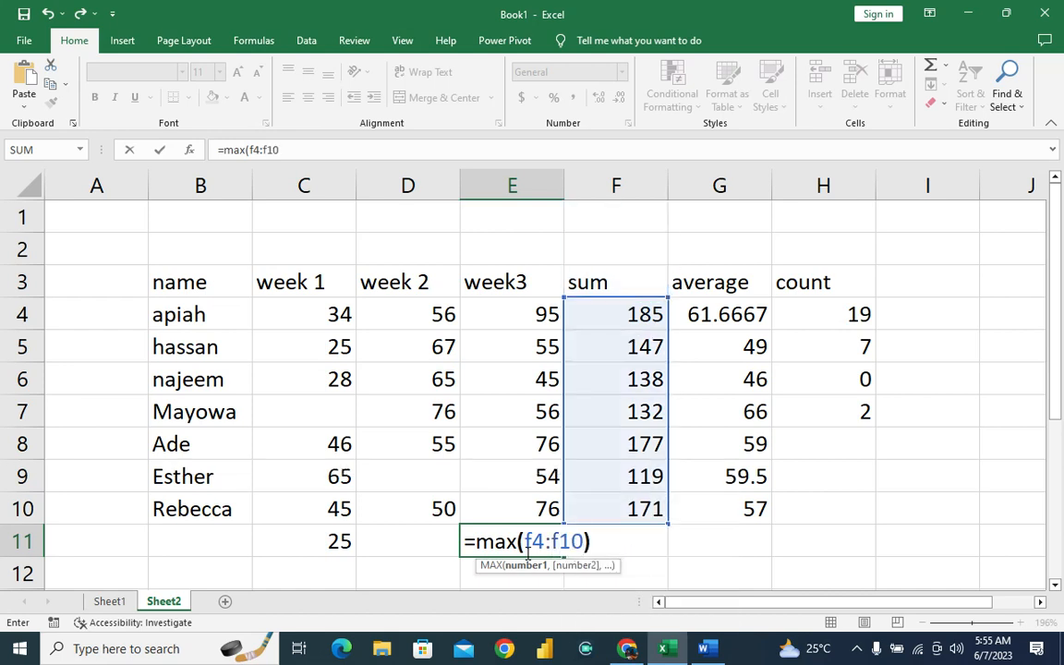
type(")")
key("Return")
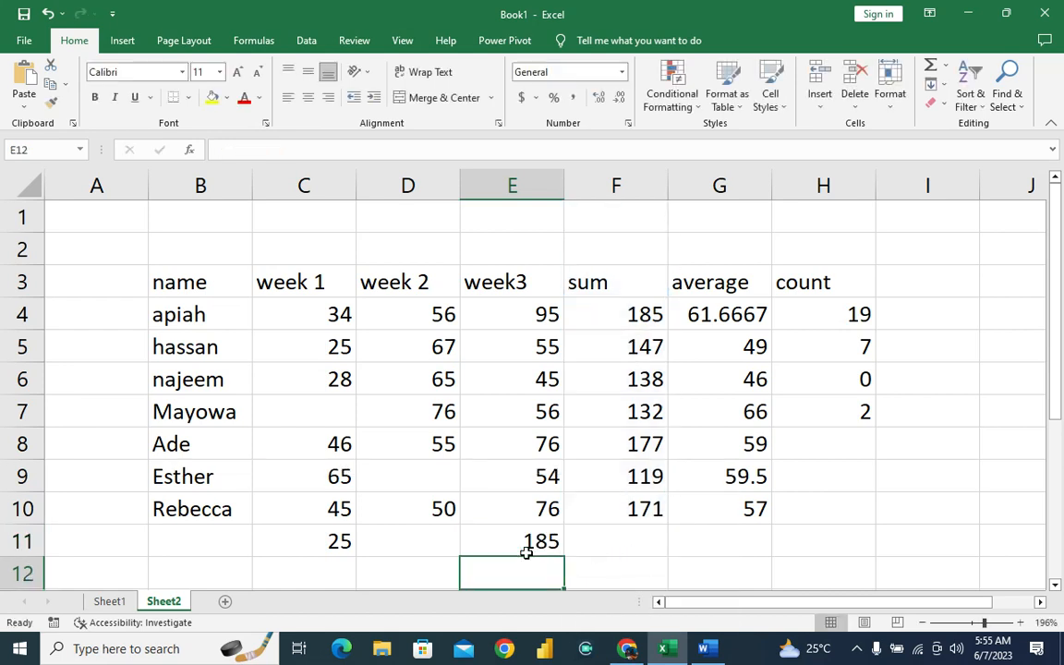
Change the MAX range in E11 to E4:E10 so the formula covers the week3 column.
left_click(527, 542)
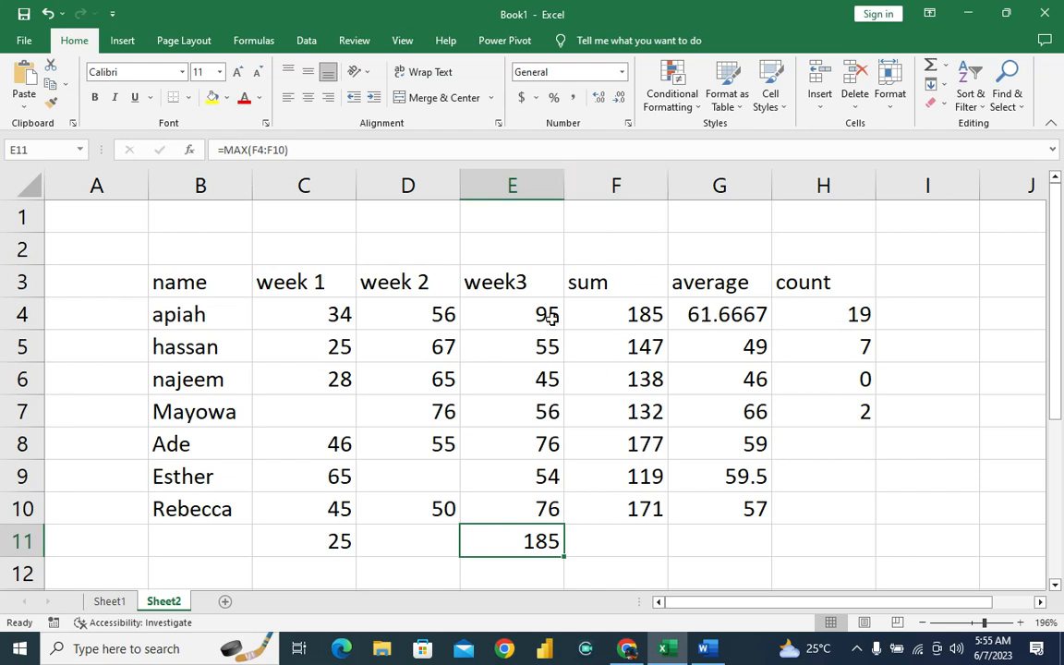
left_click(536, 171)
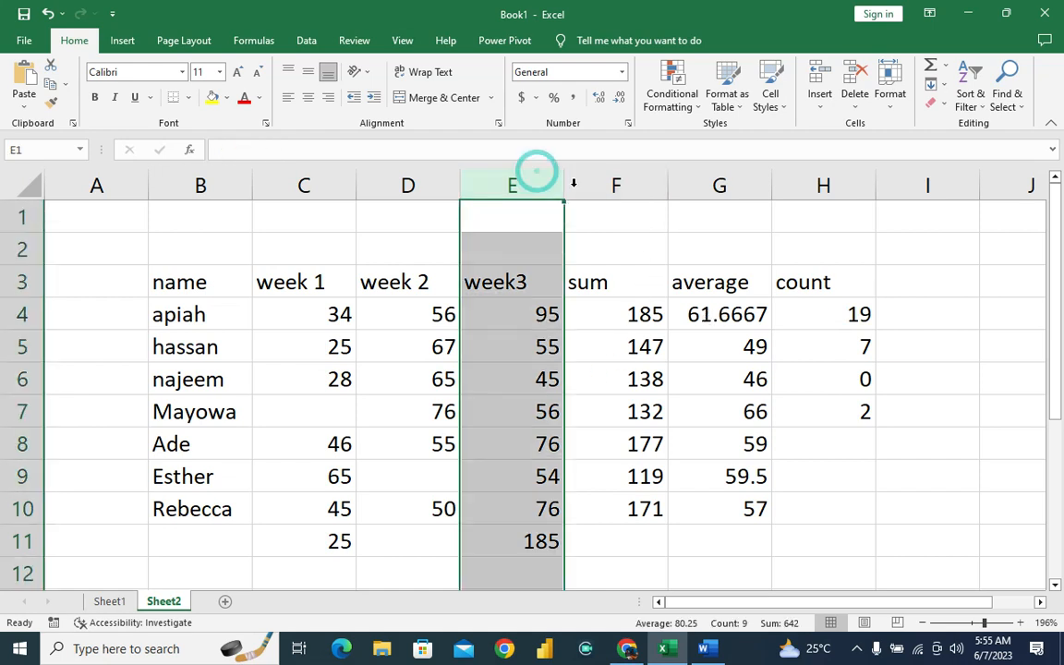
left_click(612, 182)
left_click(502, 192)
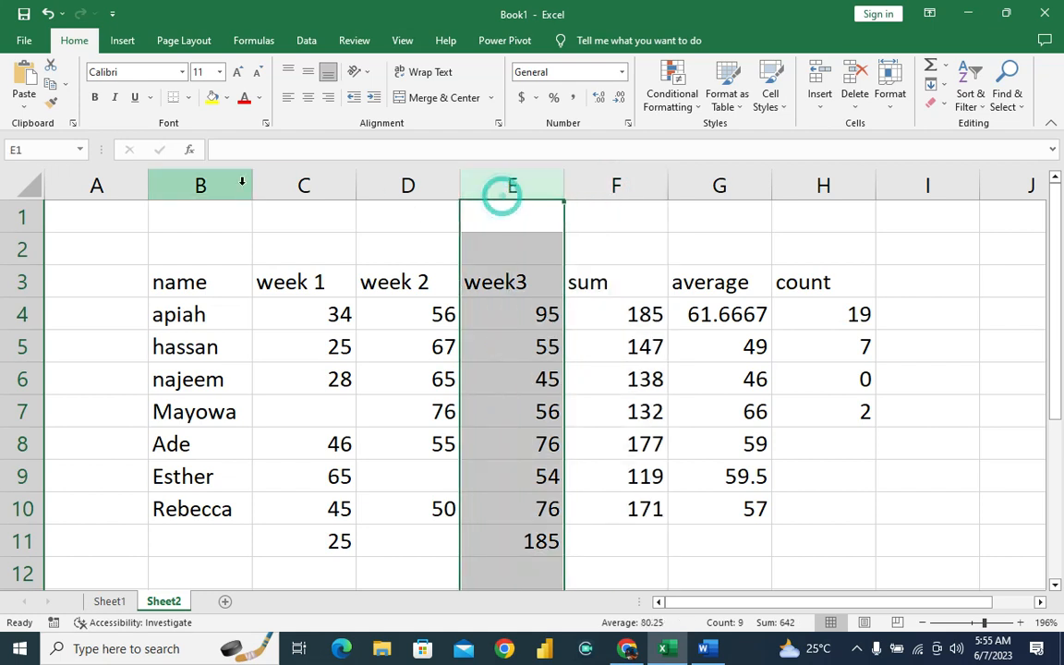
left_click(523, 544)
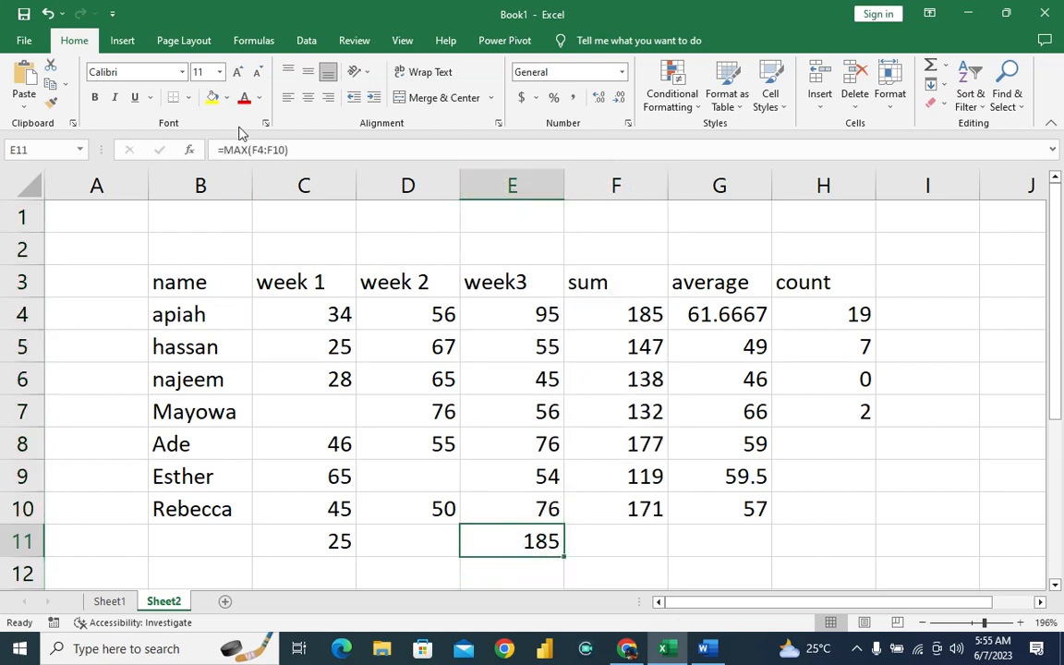
left_click(260, 150)
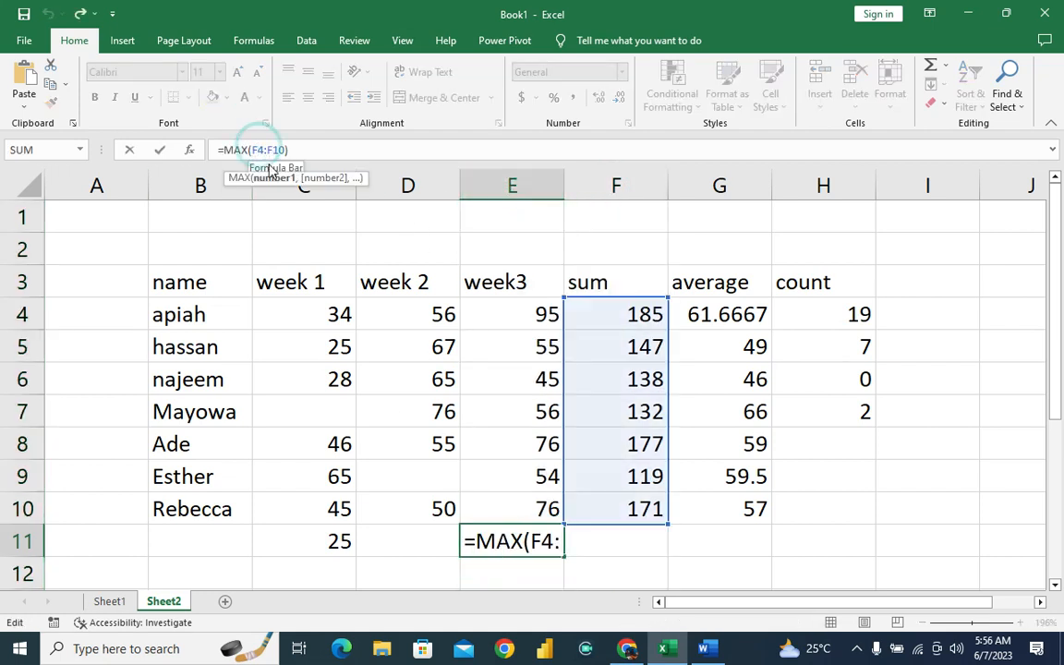
key("BackSpace")
type("e")
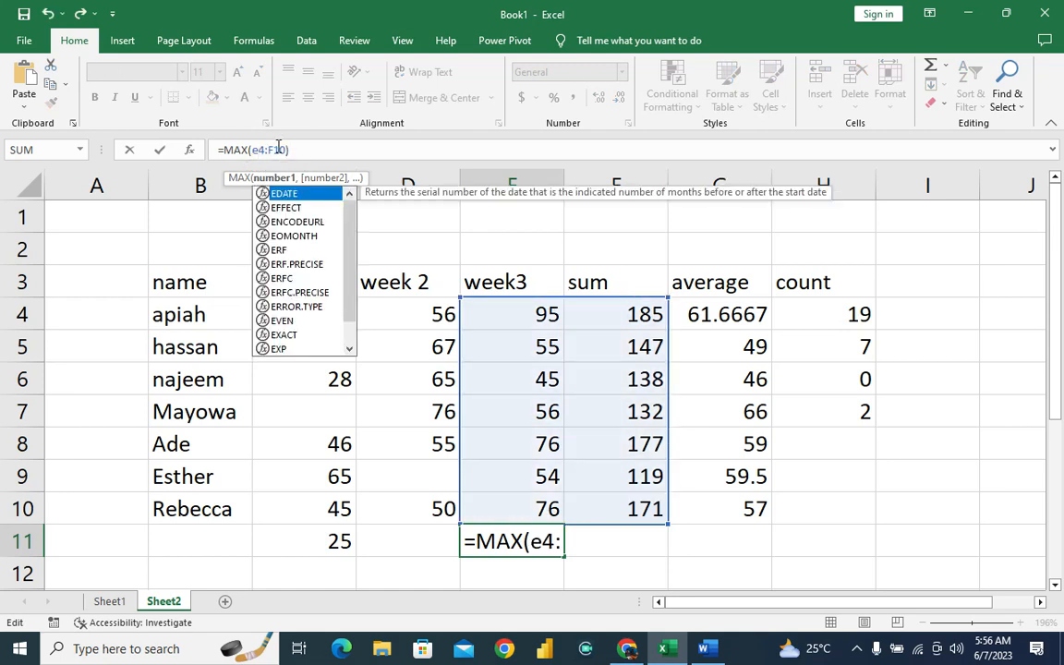
left_click(282, 149)
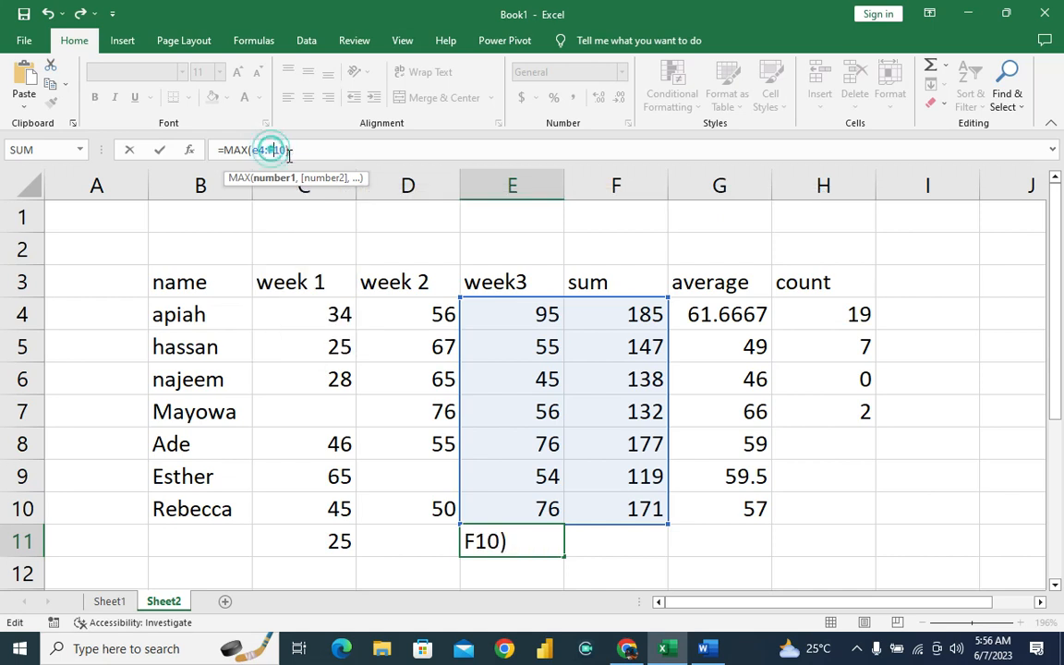
key("BackSpace")
type("e")
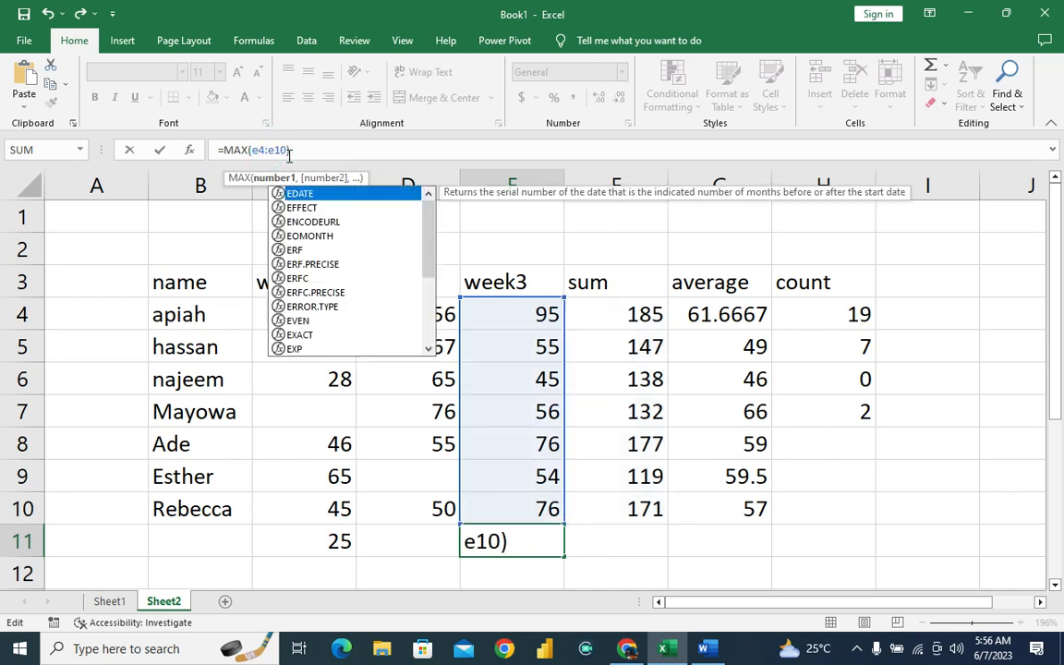
key("Return")
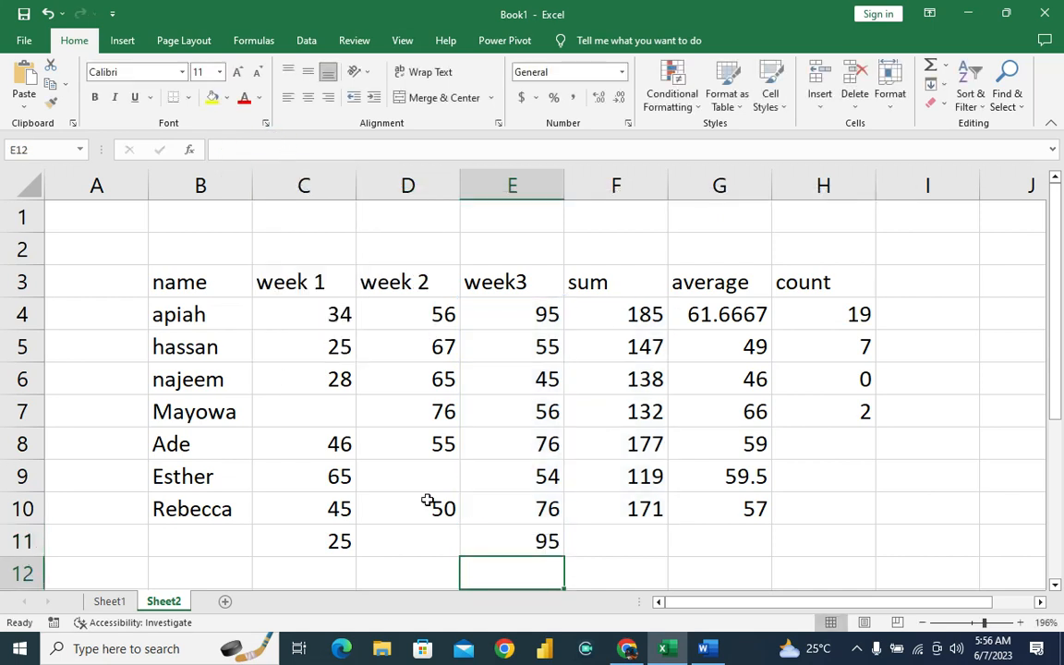
Fill the MAX formula from E11 across to G11 and select the TODAY() entry in Sheet1's function list.
left_click(500, 545)
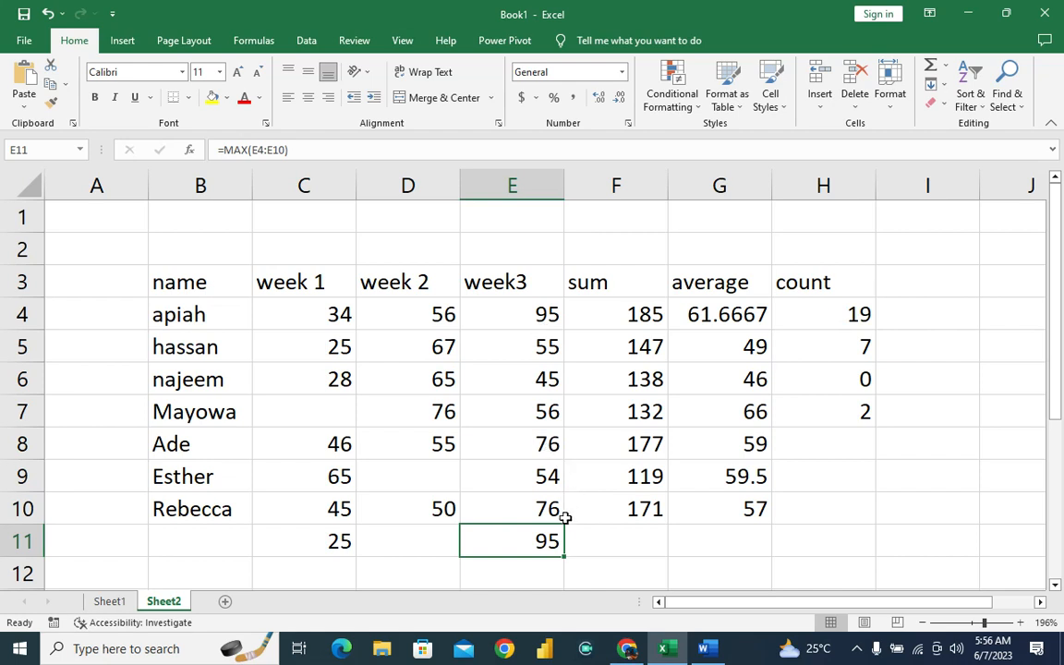
left_click_drag(564, 558, 752, 547)
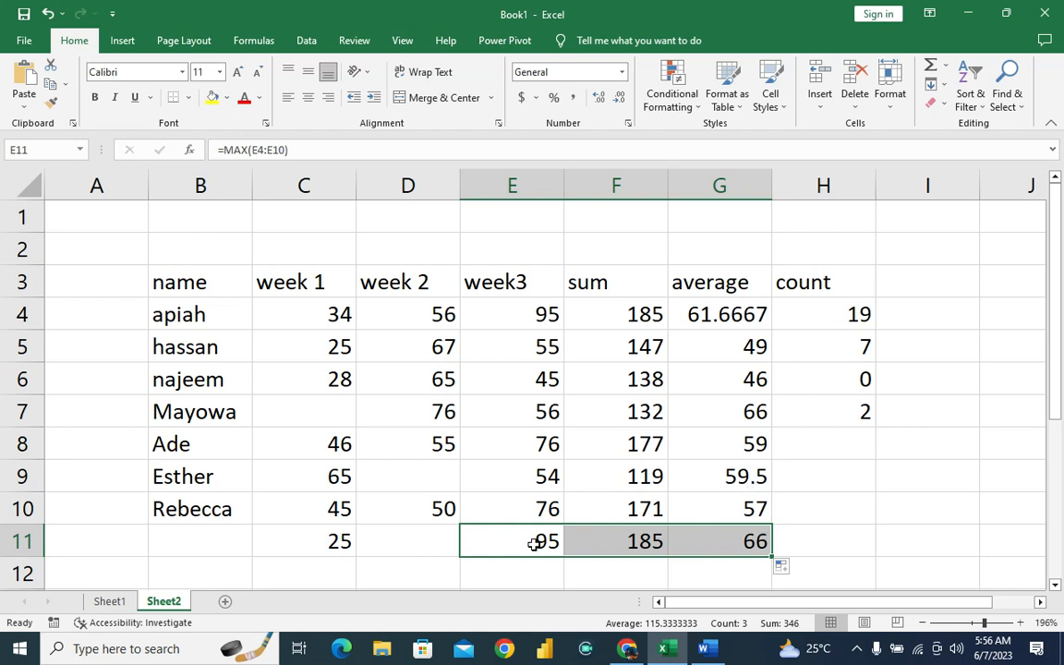
left_click(103, 602)
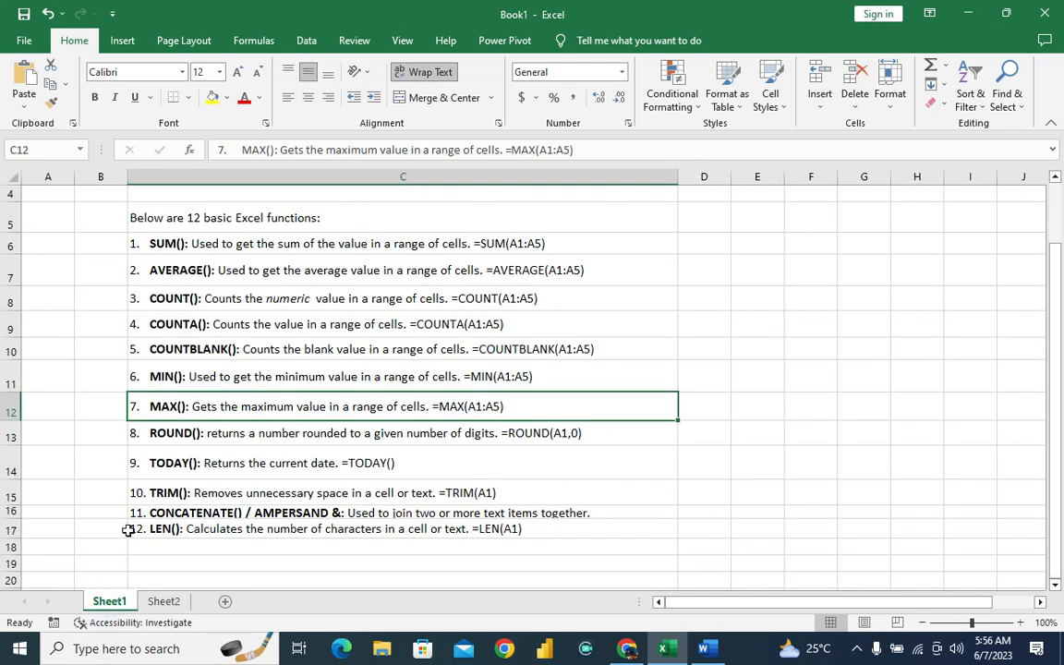
left_click(153, 473)
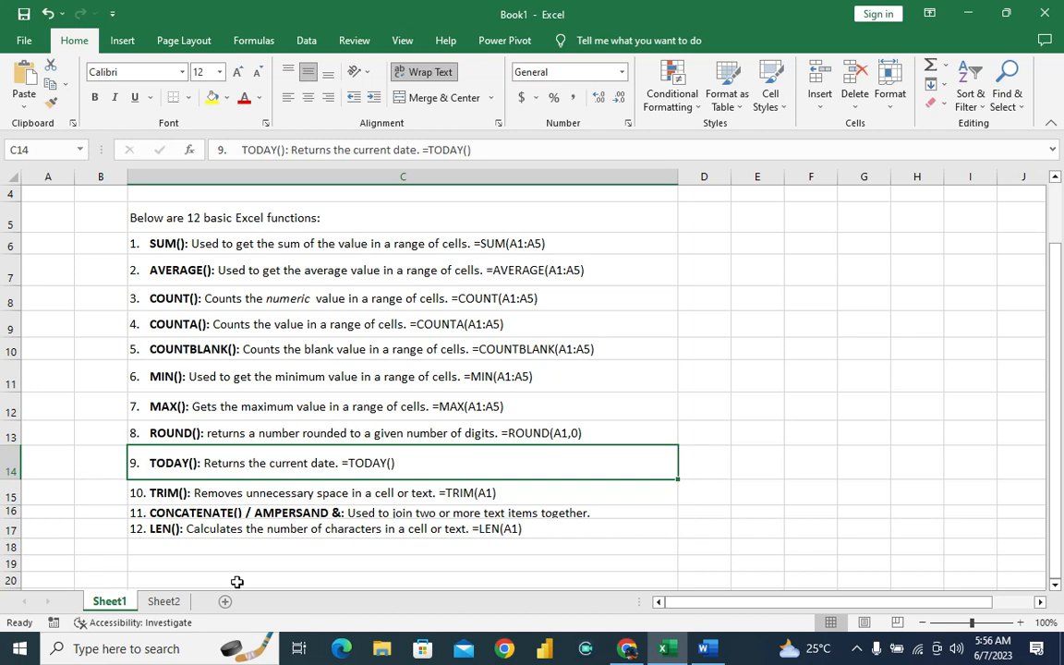
Enter =TODAY() in I4 on Sheet2, beside the count column.
left_click(155, 605)
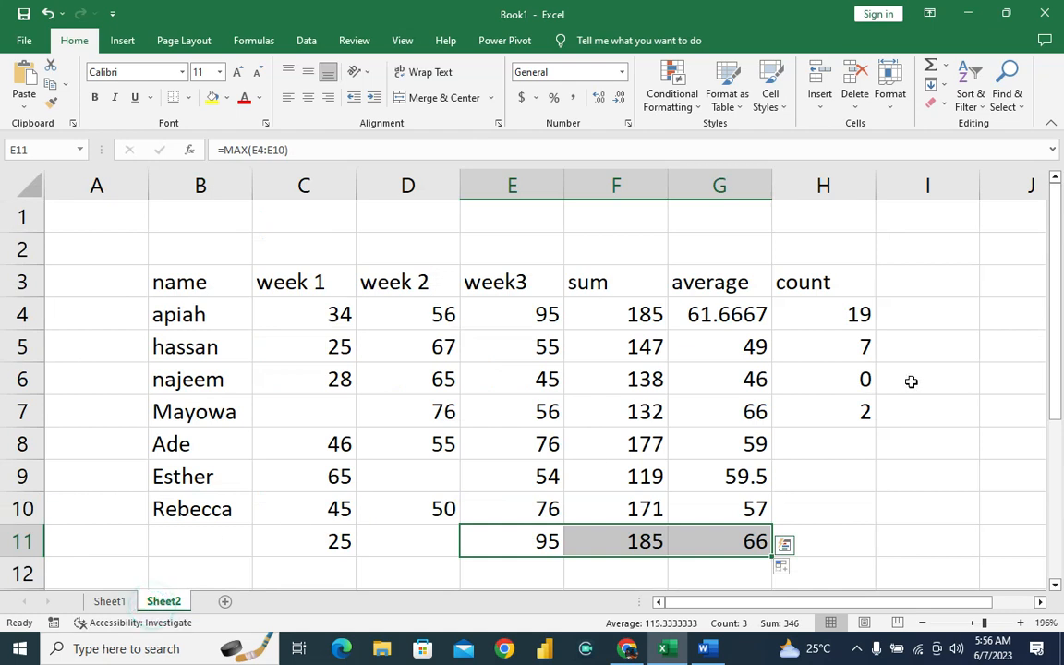
left_click(900, 319)
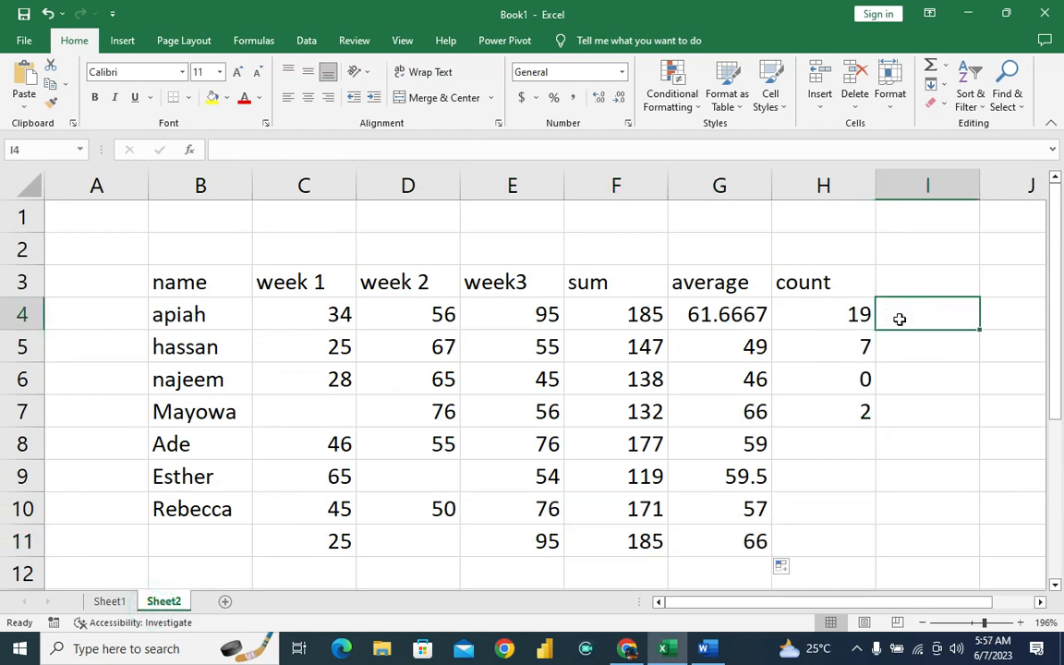
type("=")
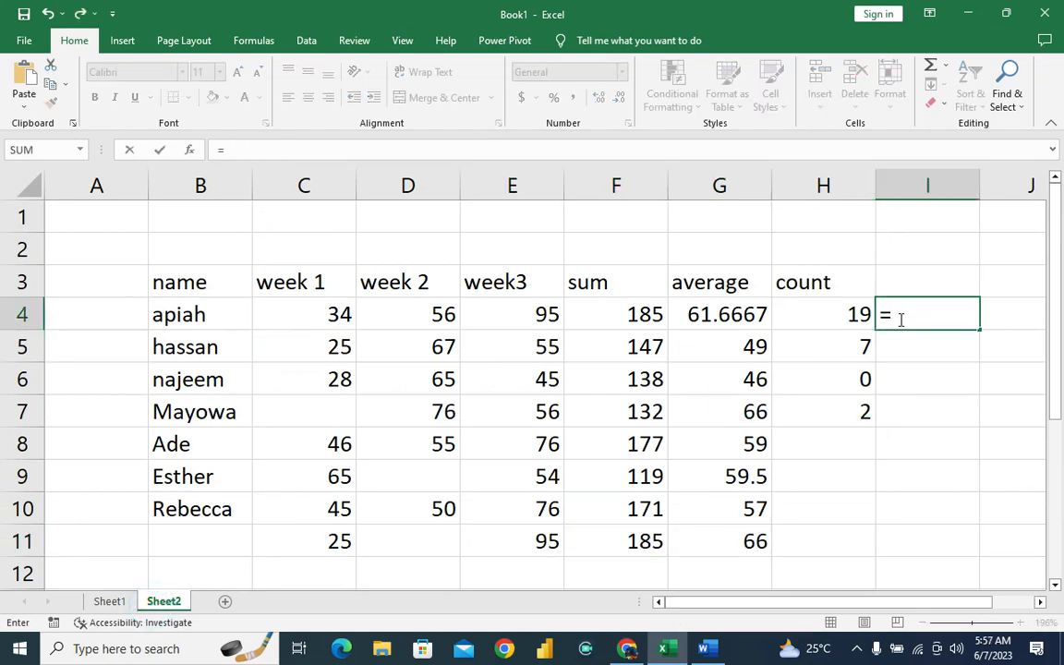
type("today")
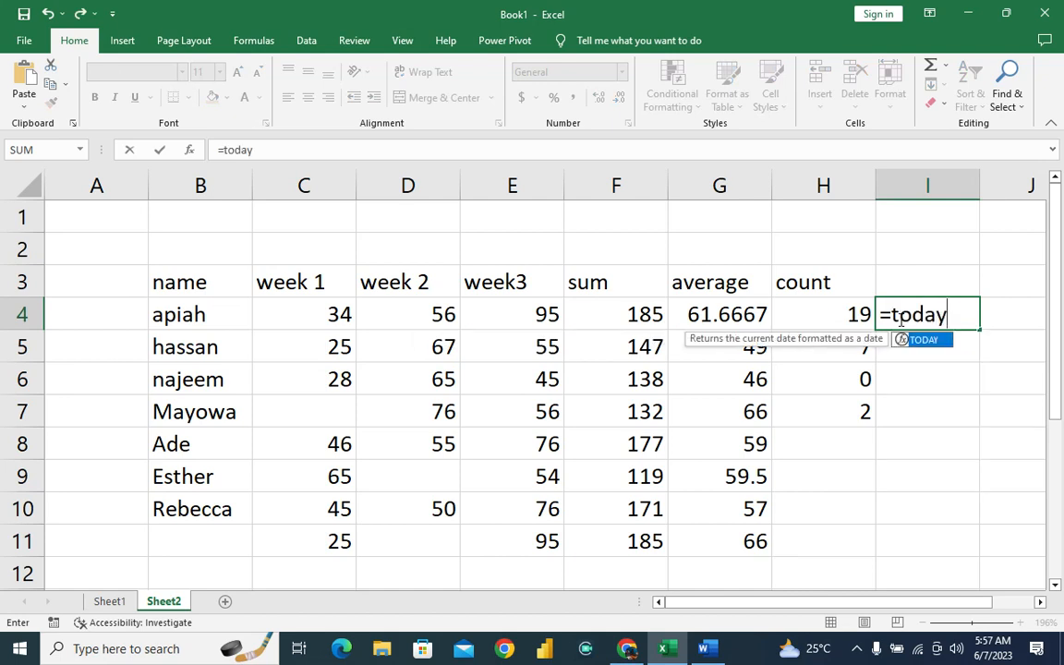
type("()")
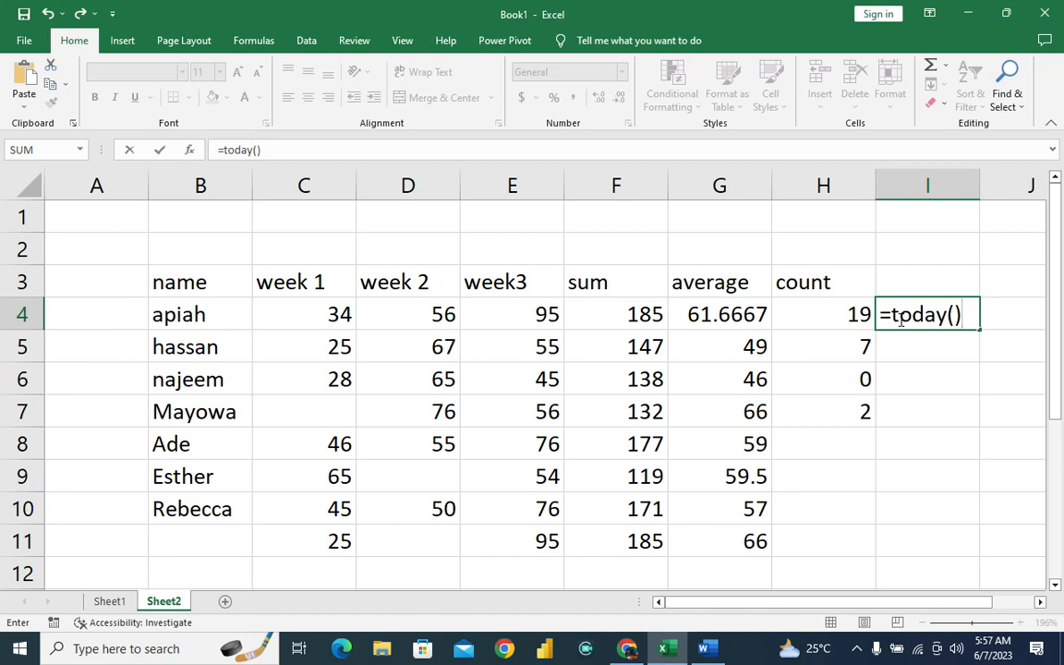
key("Return")
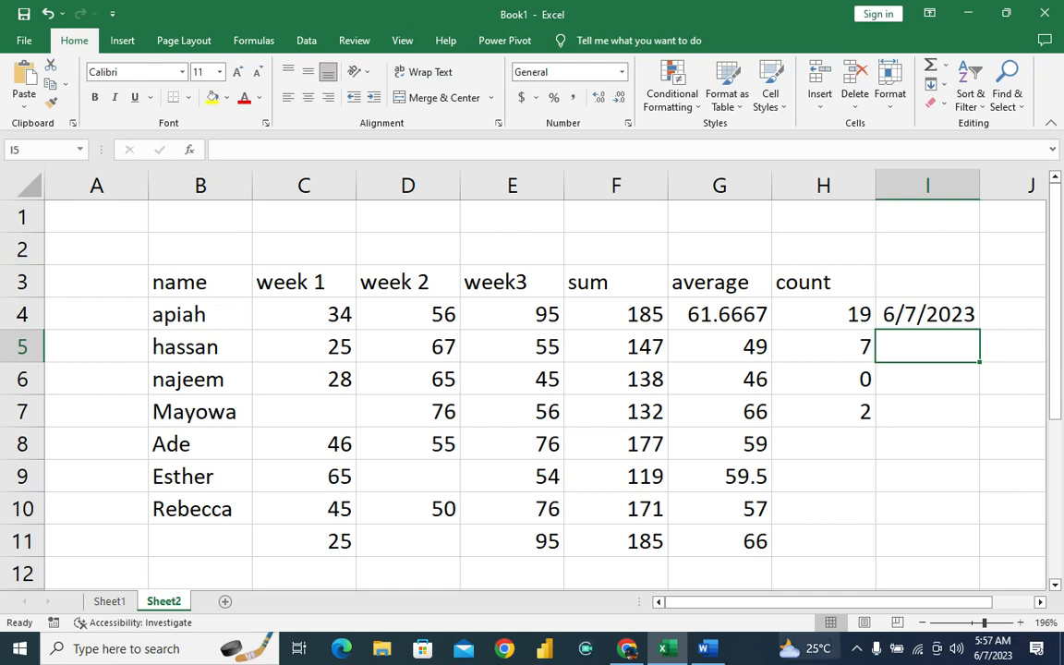
Read the TRIM() entry in Sheet1's function list and return to Sheet2.
left_click(109, 602)
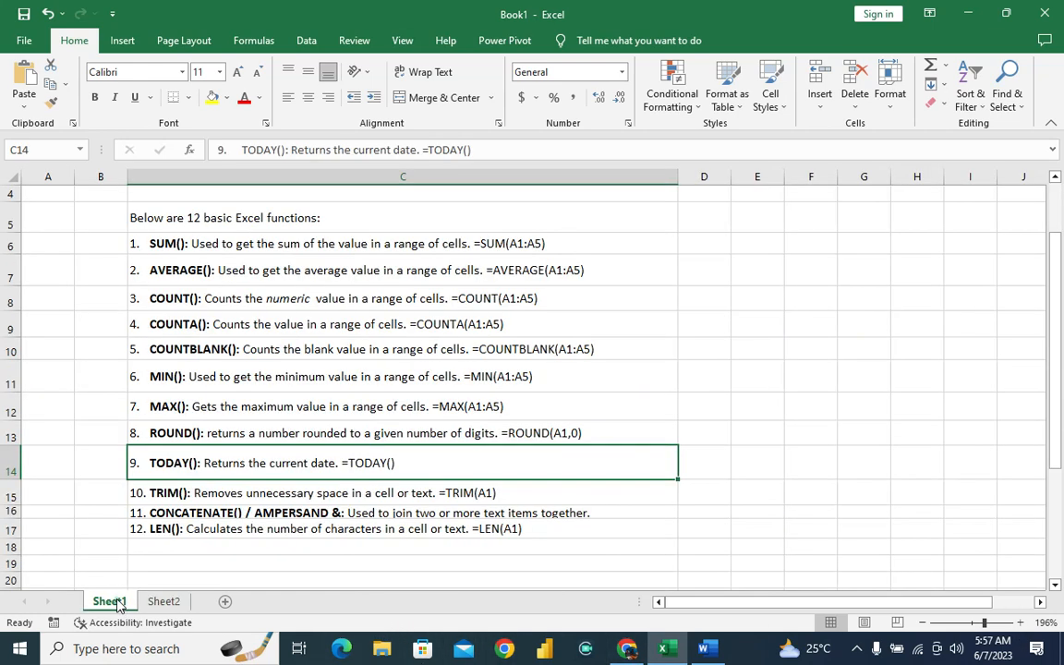
left_click(203, 493)
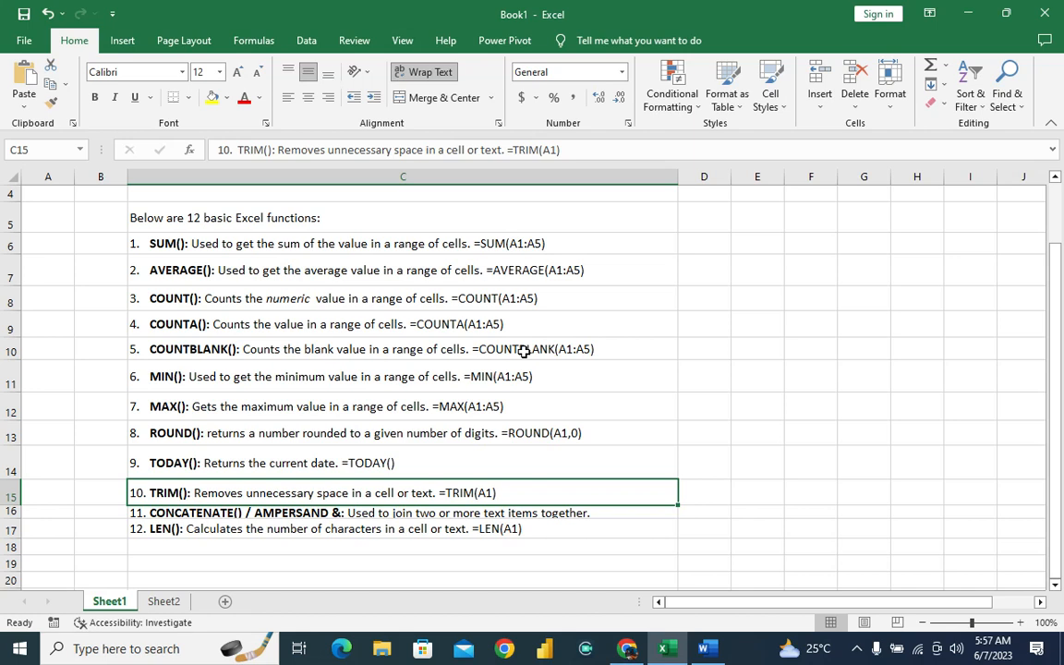
left_click(162, 603)
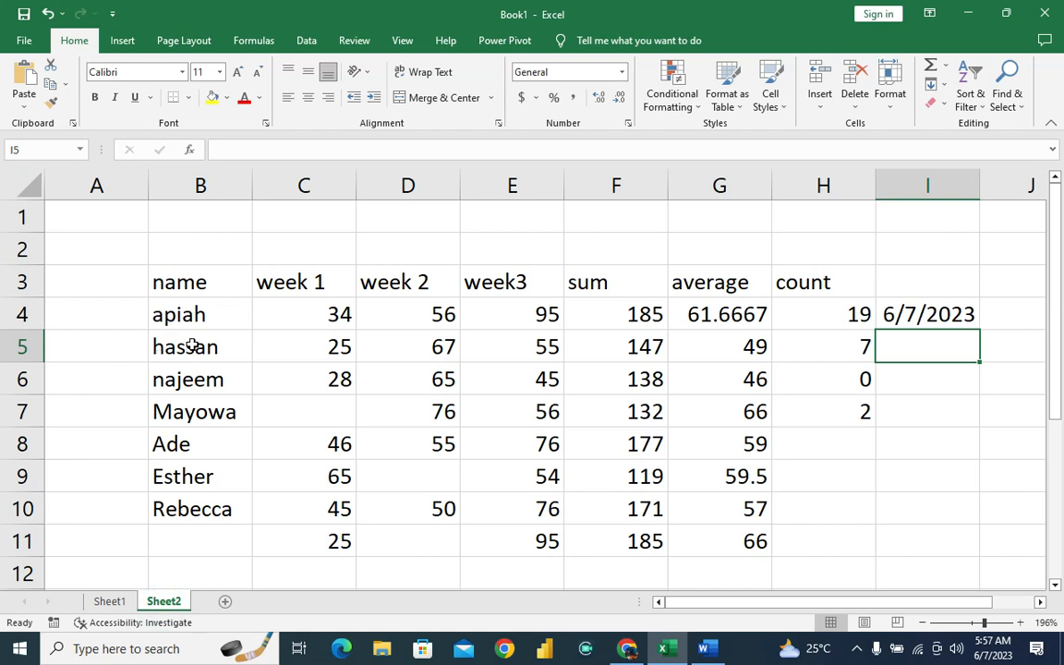
Insert leading spaces before the names in B4, B5, B8 and B10, and autofit the width of column B.
left_click(155, 315)
double_click(157, 316)
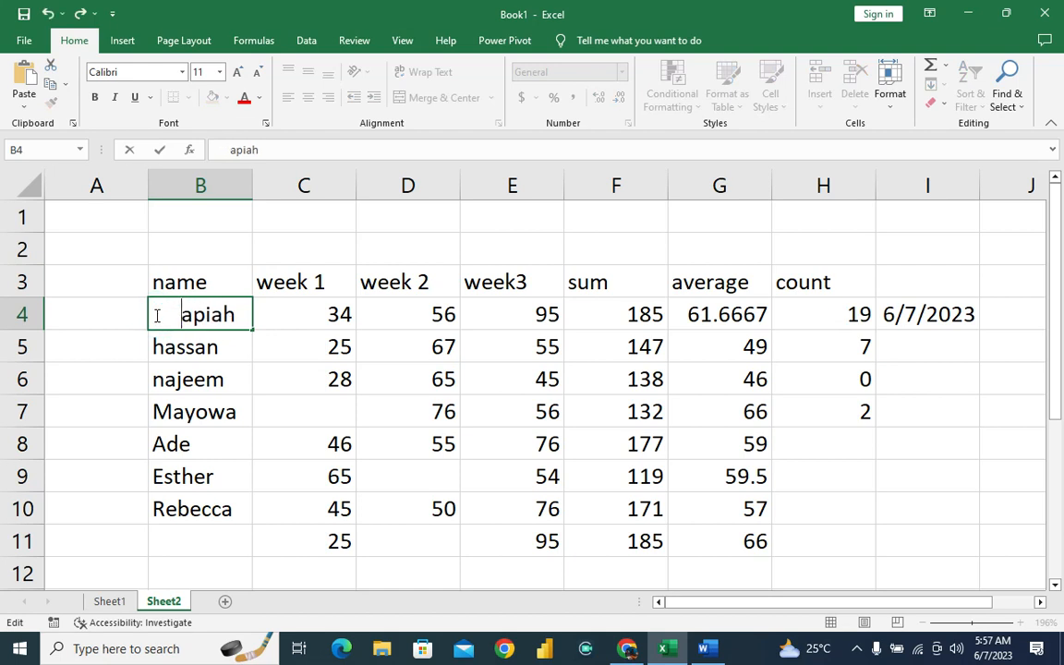
left_click(154, 349)
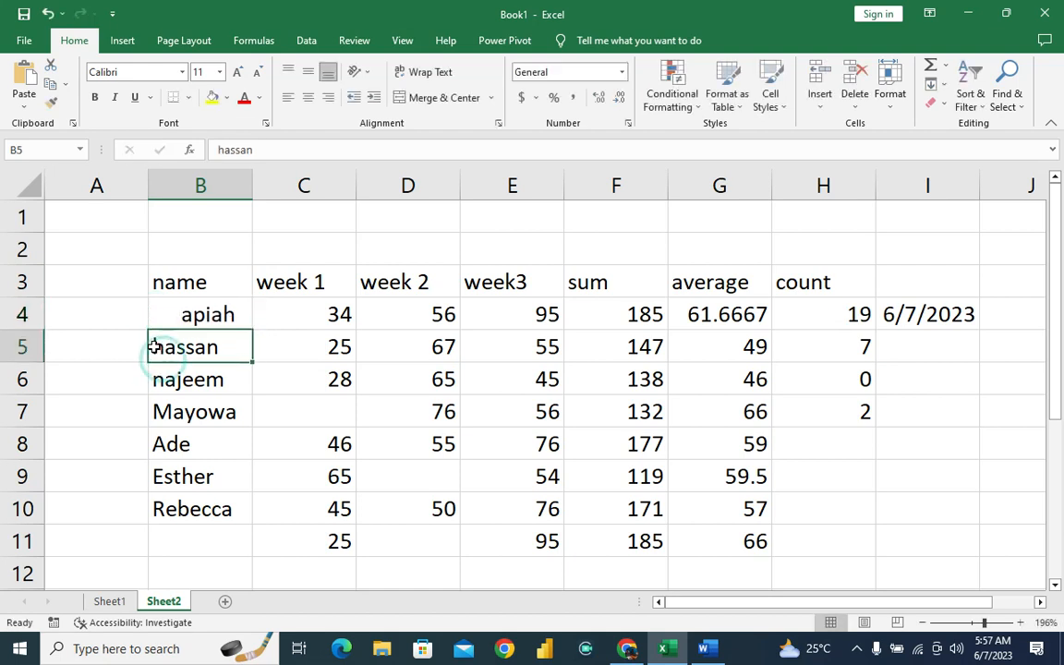
double_click(155, 347)
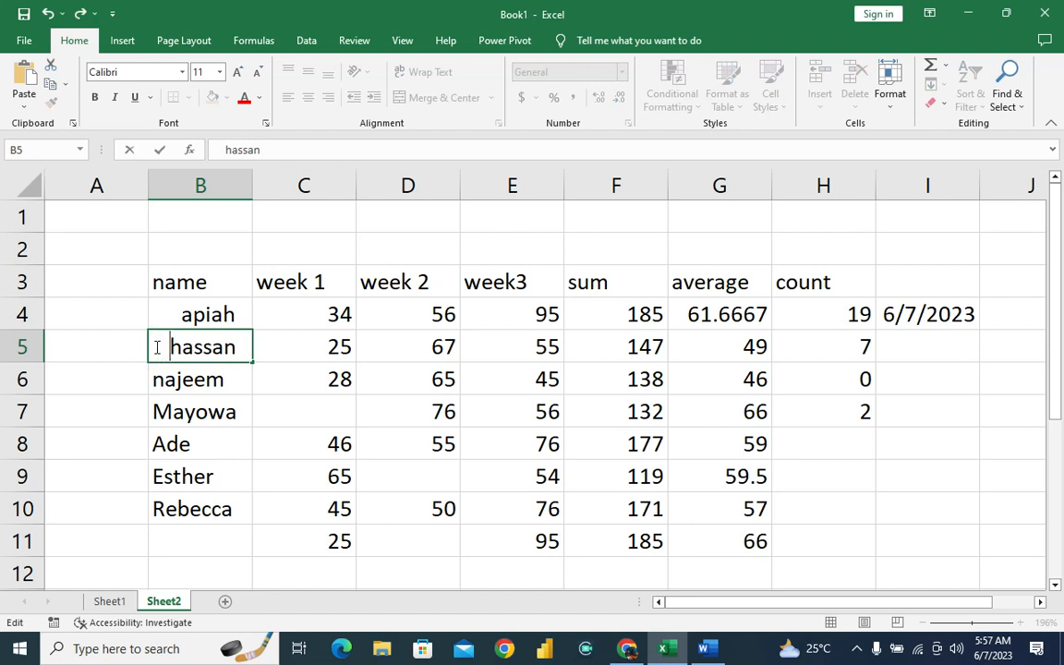
left_click(180, 446)
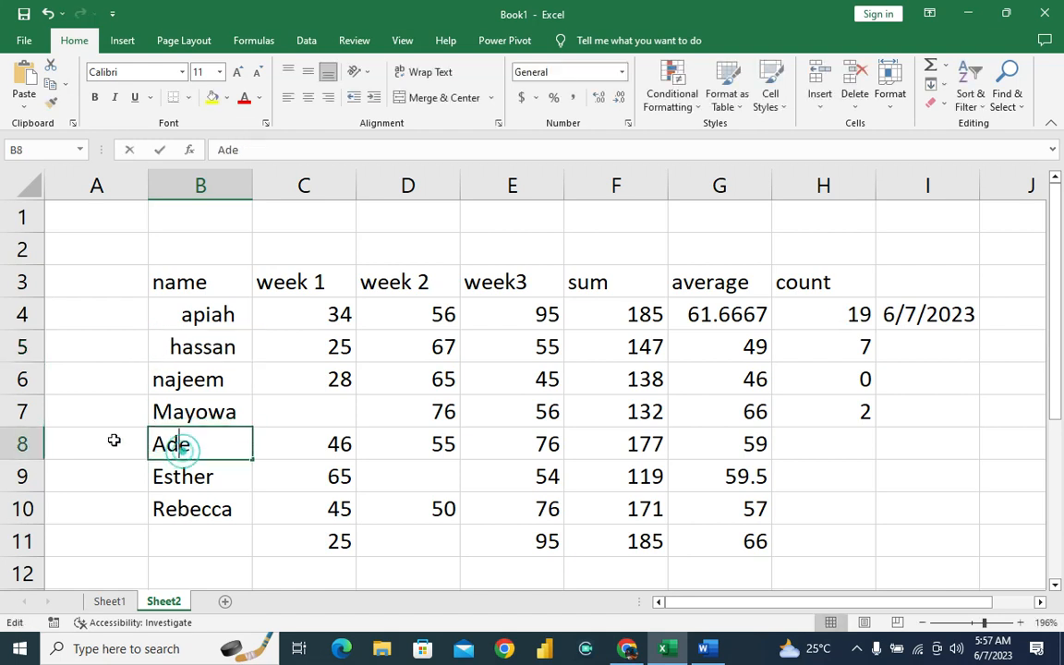
double_click(150, 443)
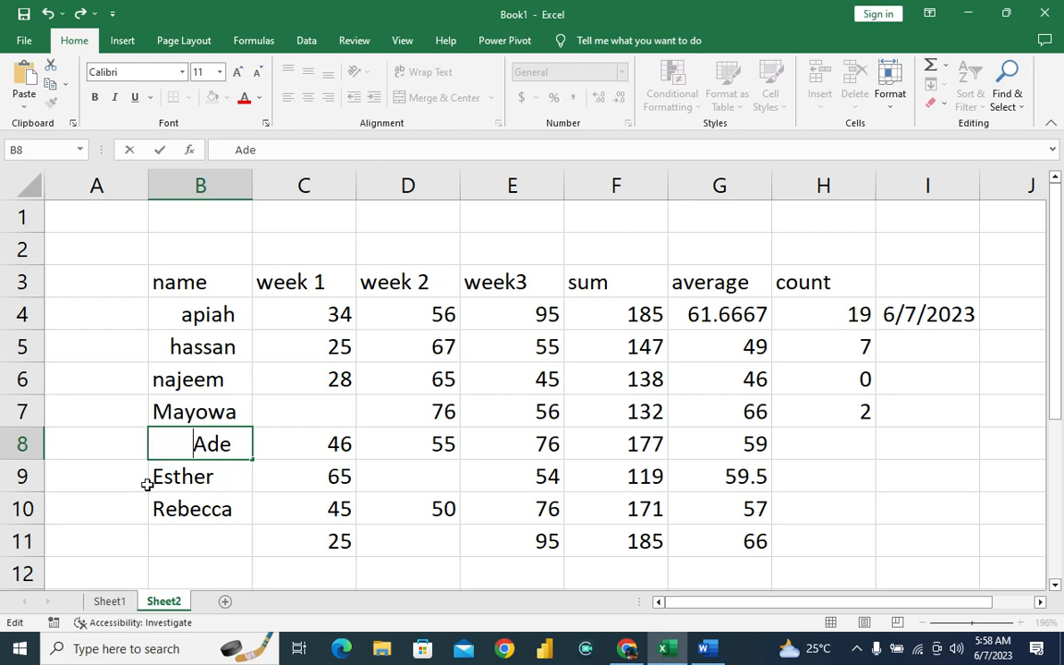
left_click(162, 508)
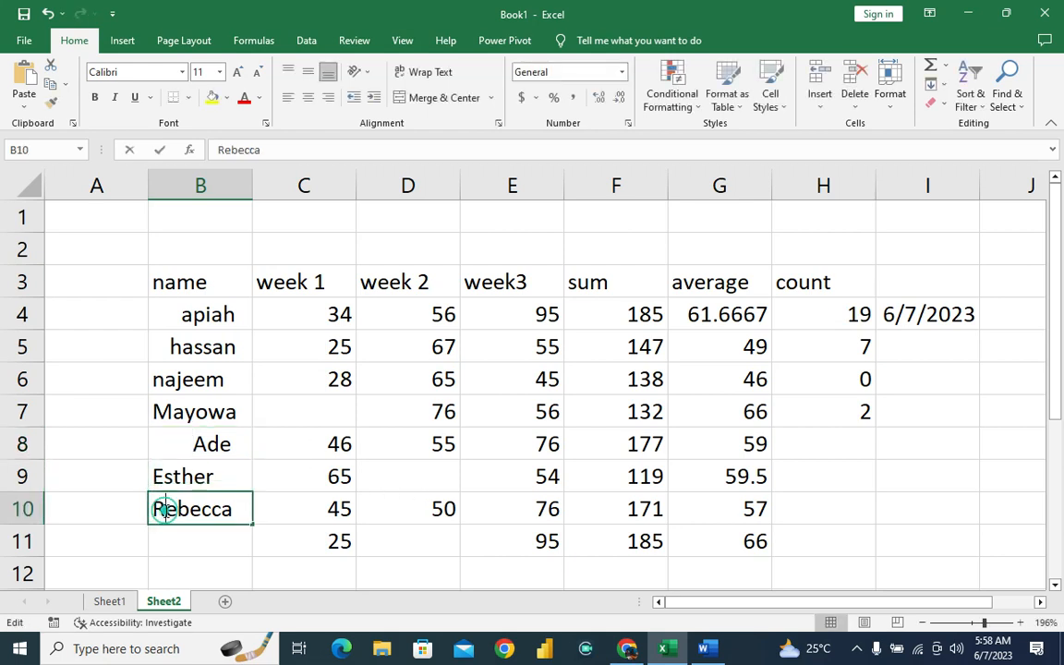
double_click(162, 508)
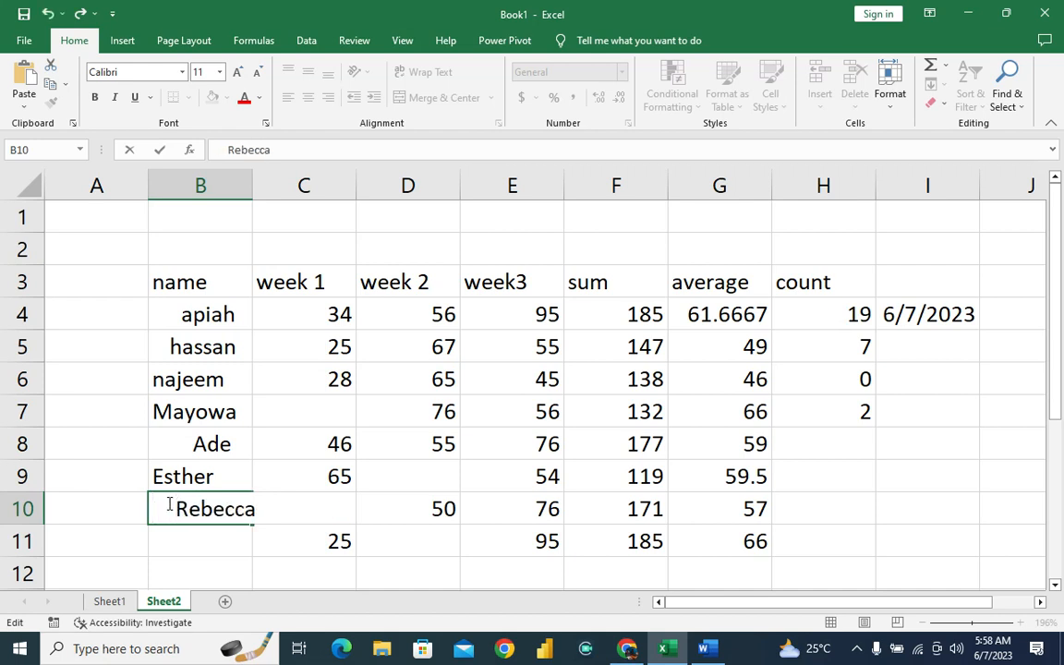
left_click(277, 310)
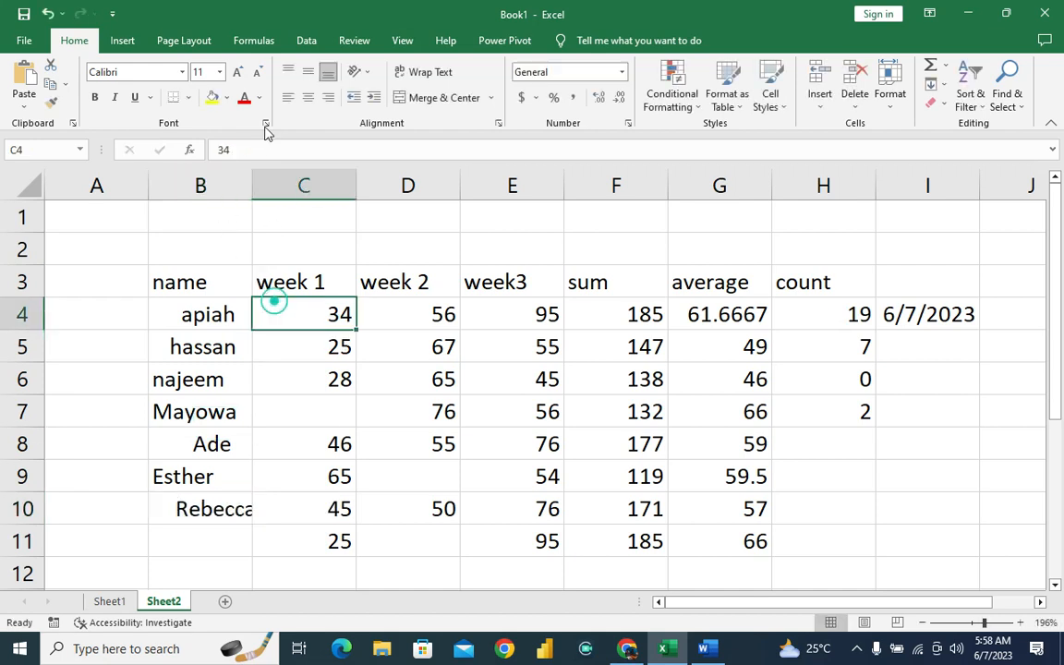
double_click(256, 176)
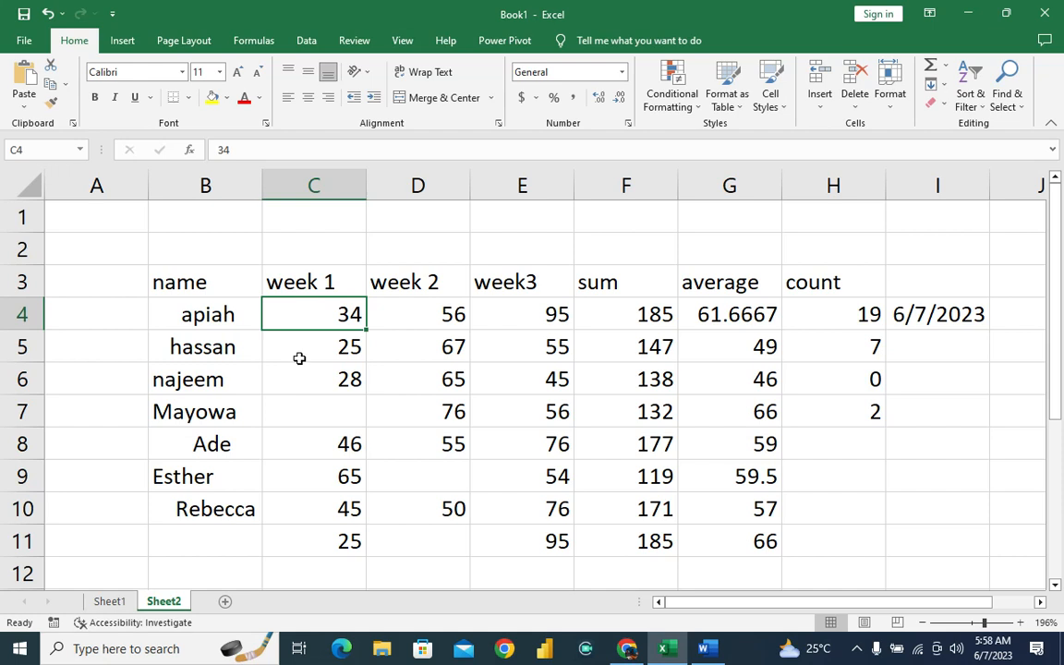
Go through the names in column B and increase the leading spaces before the name in B4.
left_click(169, 308)
left_click(195, 344)
left_click(179, 378)
left_click(173, 423)
left_click(185, 431)
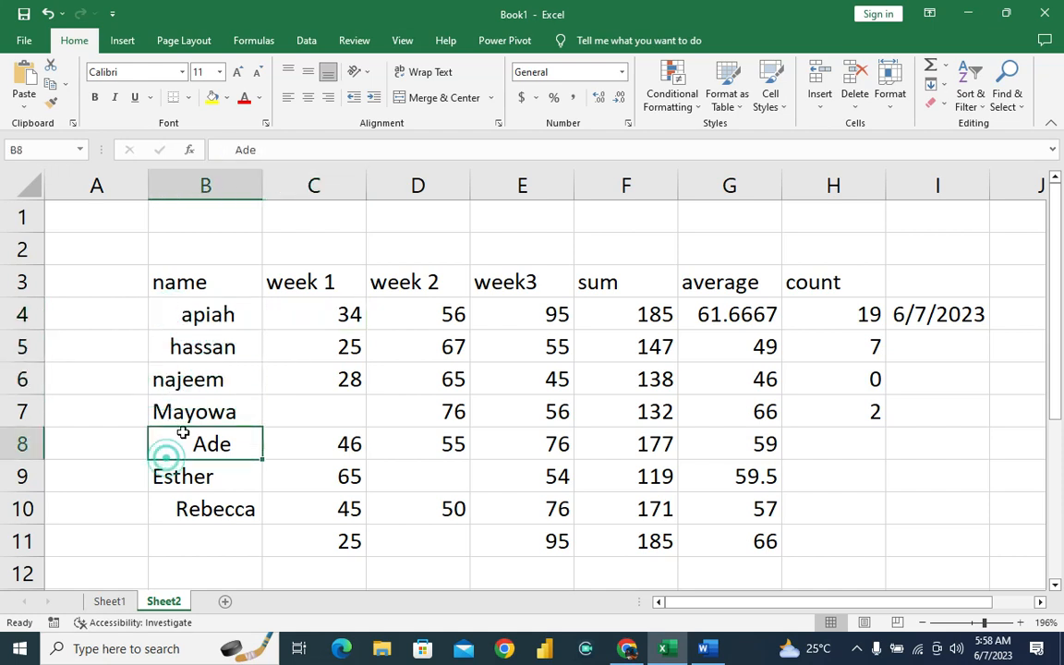
left_click(182, 313)
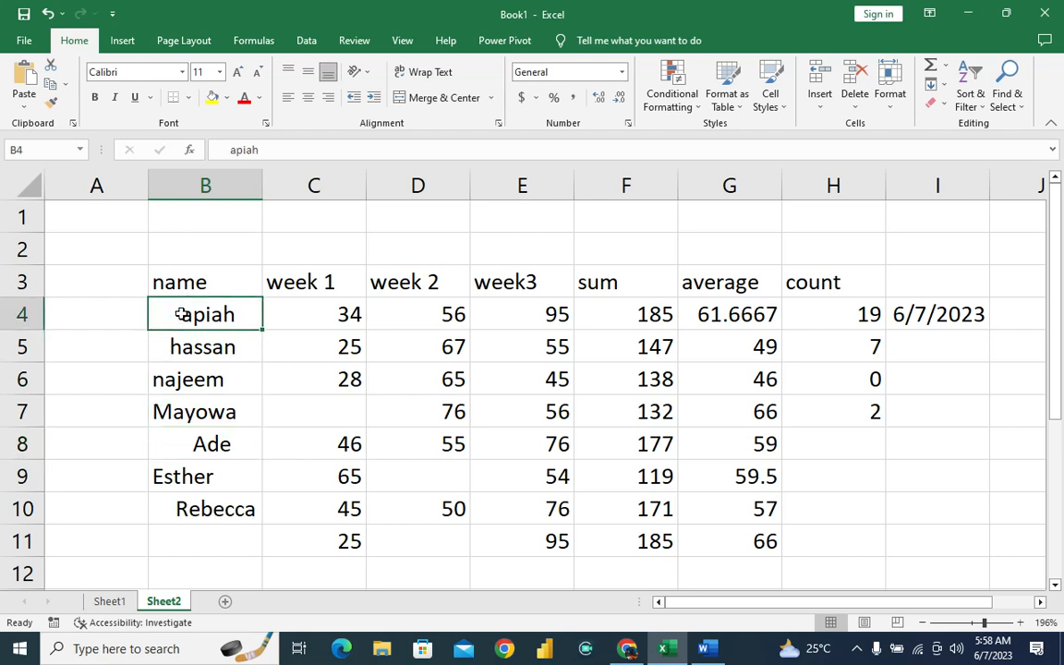
double_click(182, 313)
key("BackSpace")
key("BackSpace")
key("BackSpace")
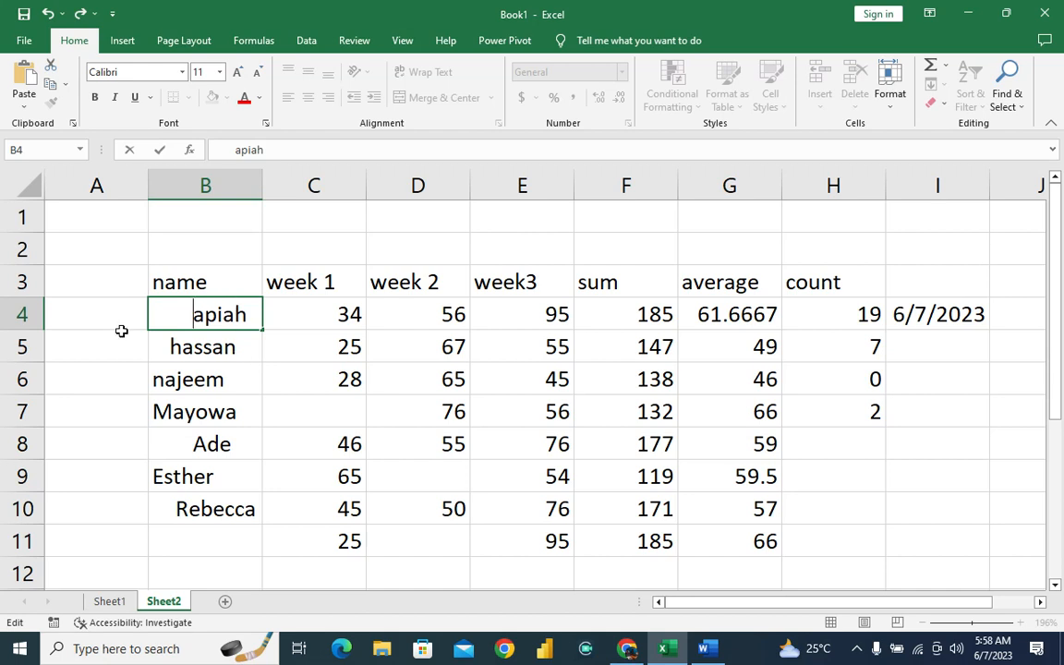
left_click(93, 312)
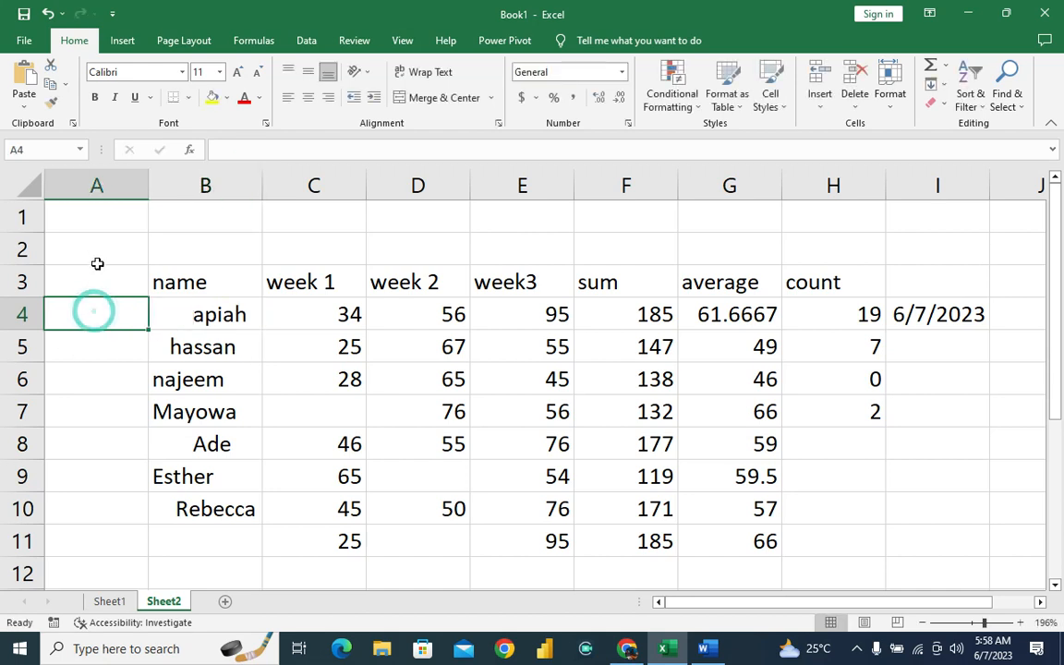
Enter the header trim in A3, next to the name header.
left_click(97, 279)
type("trim")
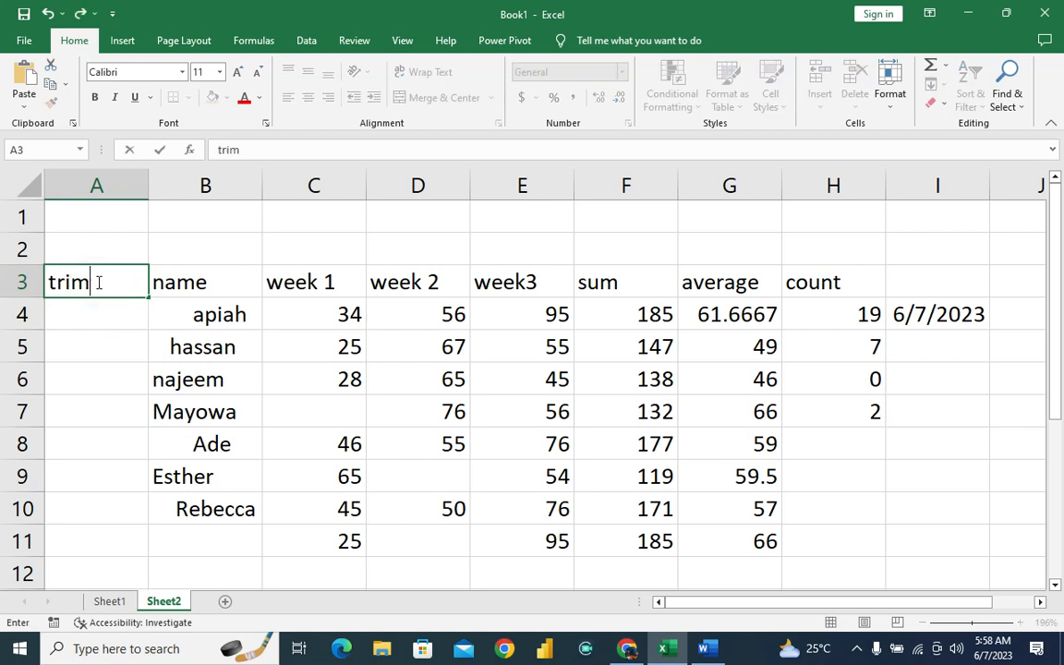
key("Return")
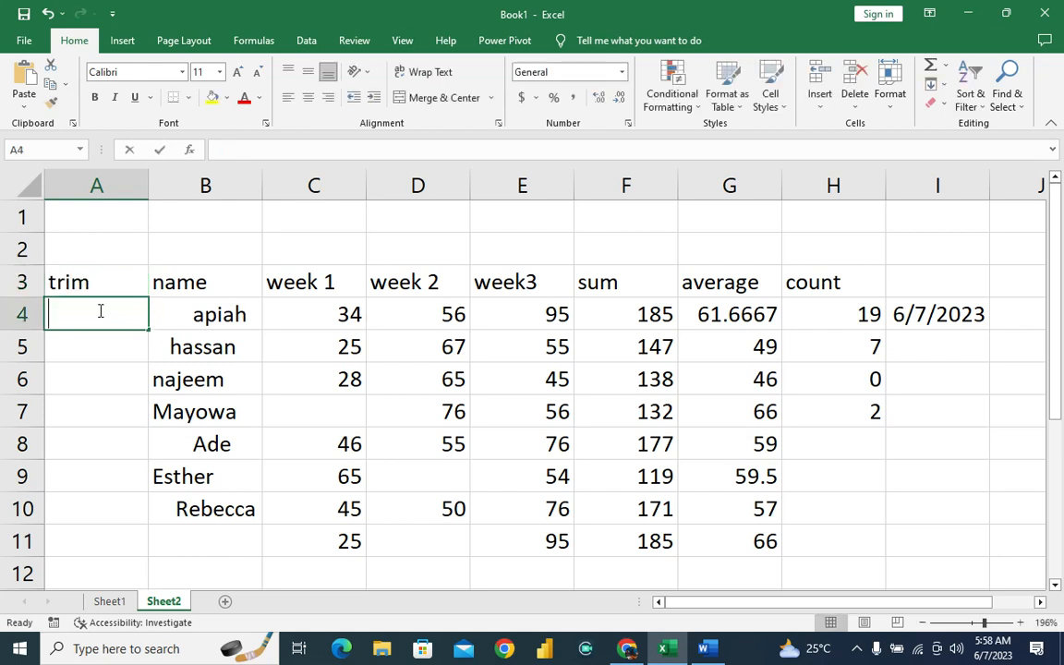
type("=trim")
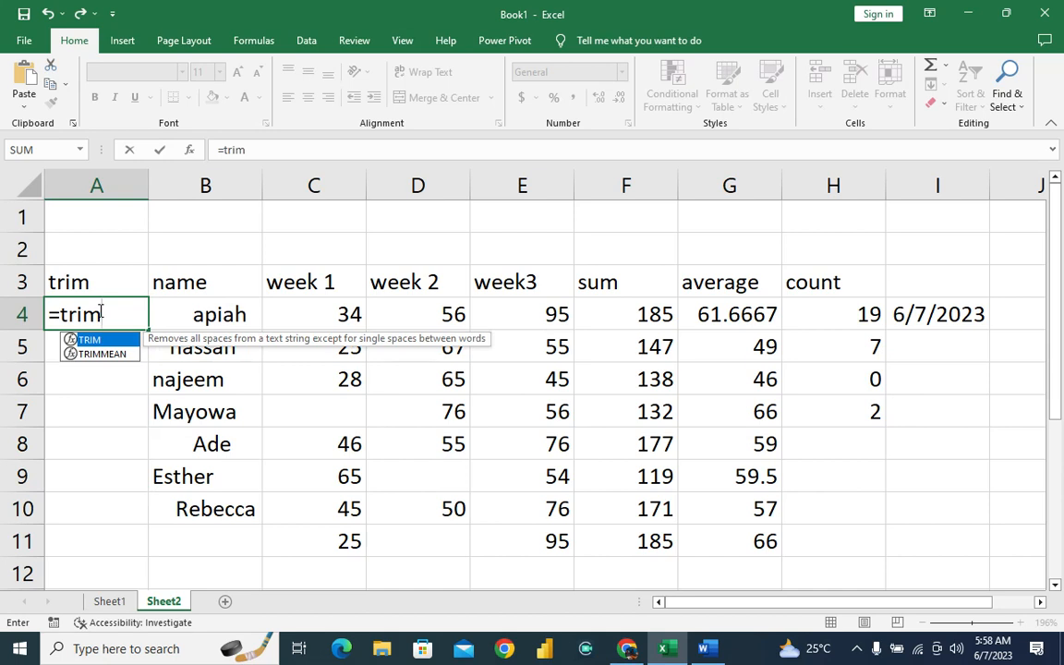
left_click(109, 601)
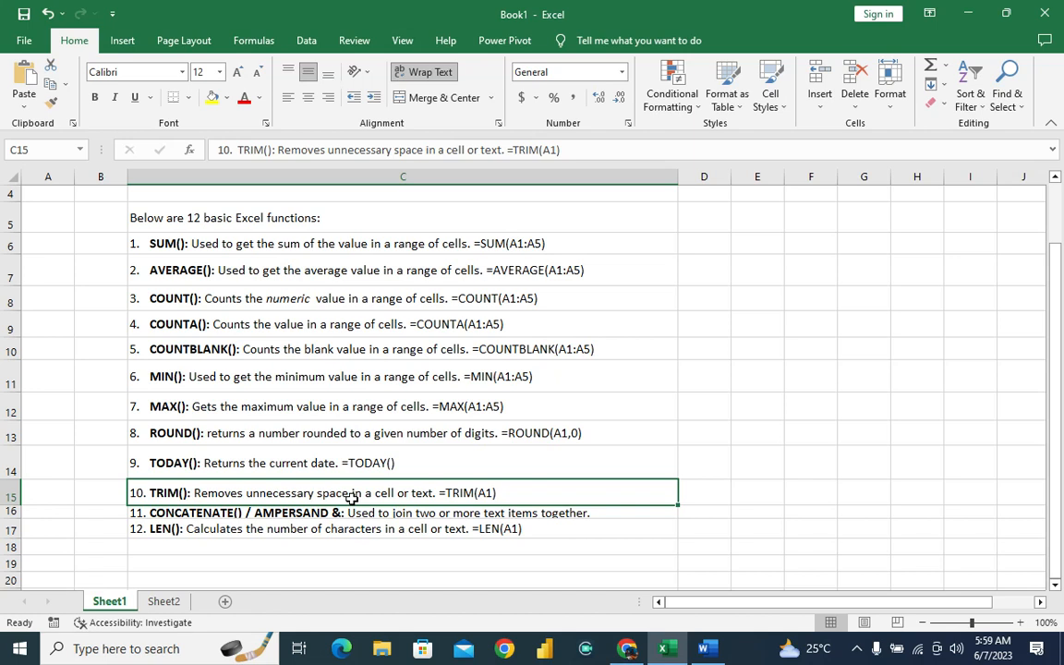
left_click(164, 602)
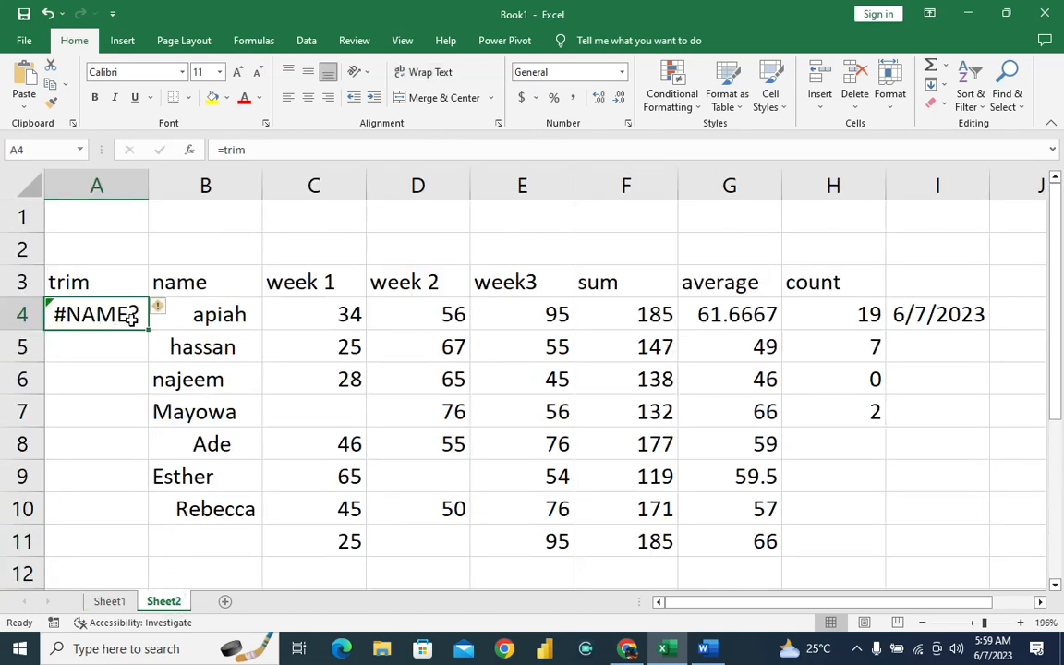
key("Delete")
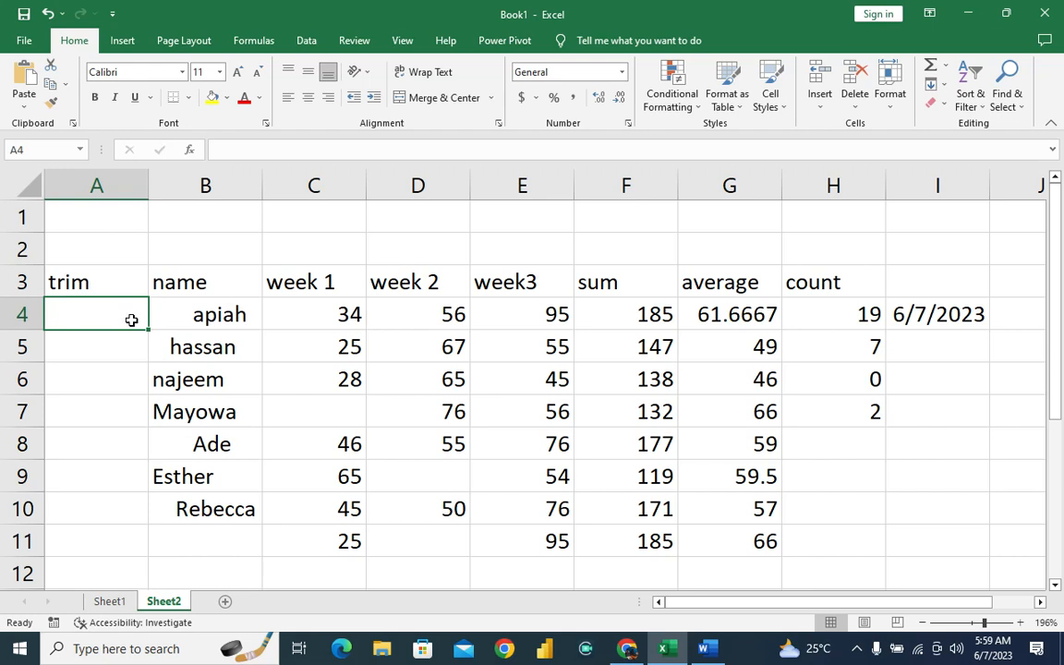
Enter =TRIM(B4) in A4 to strip the extra spaces from the first name.
type("=trim(")
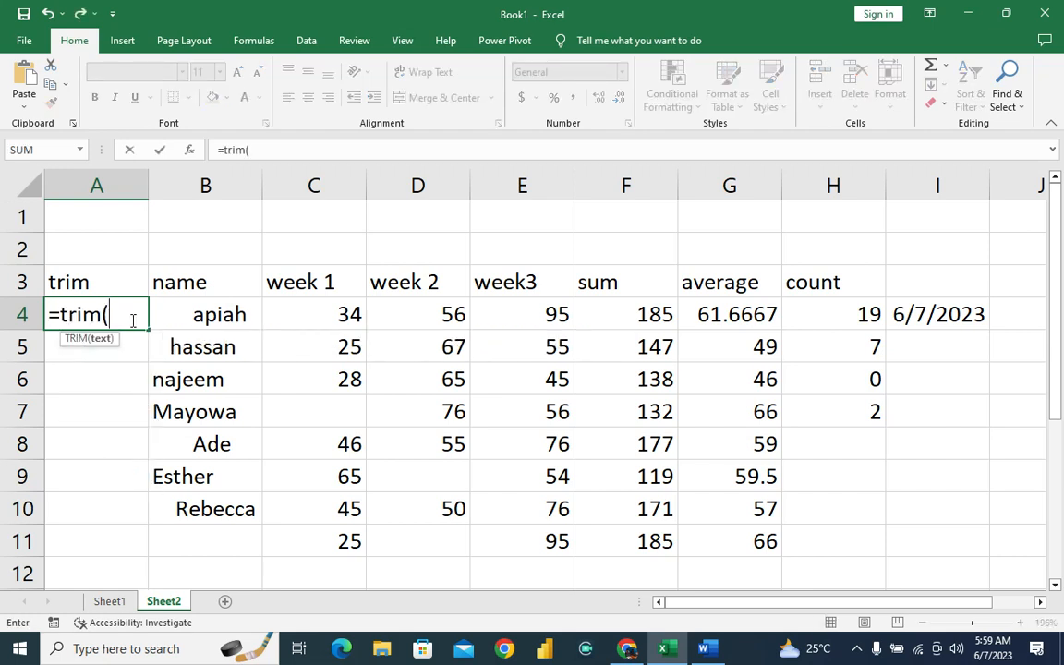
type("b")
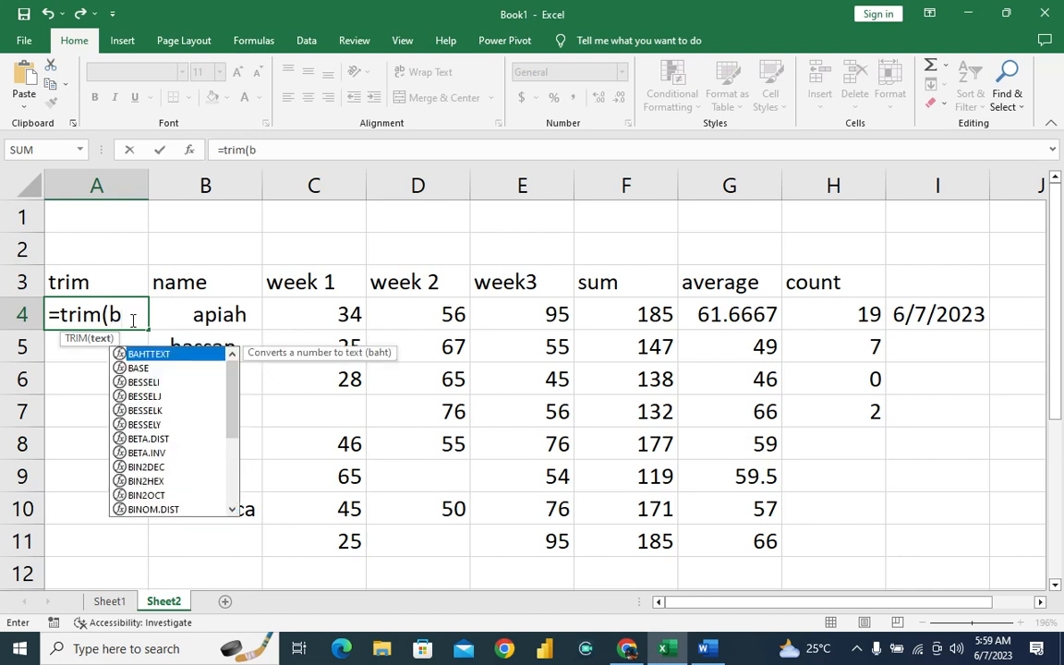
type("4)")
key("Return")
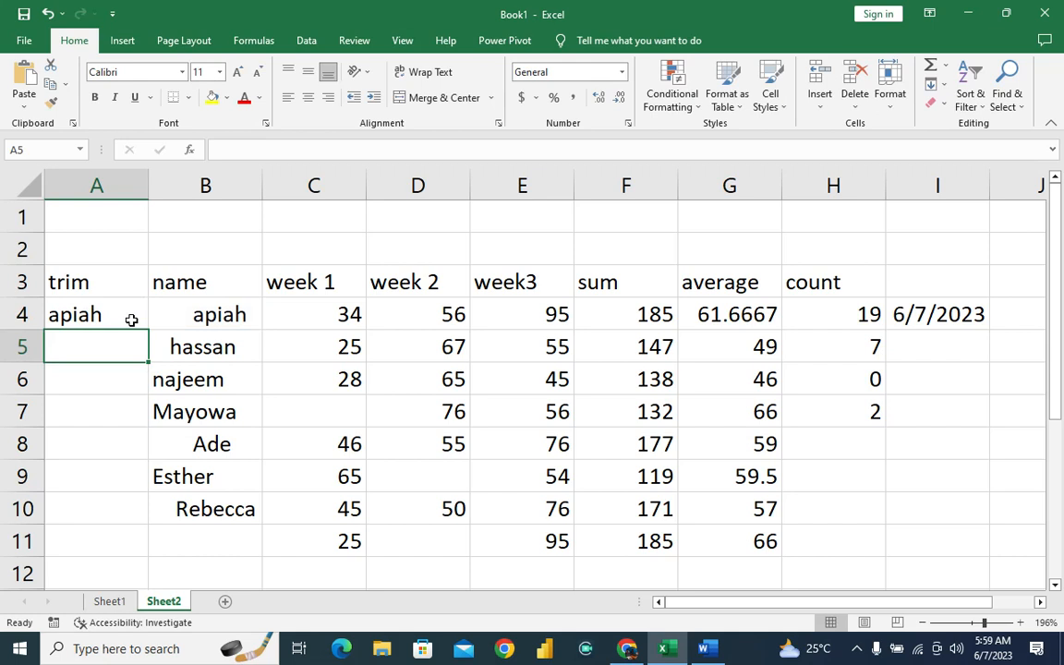
Extend the TRIM reference in A4 to the whole name list, B4:B10.
left_click(131, 320)
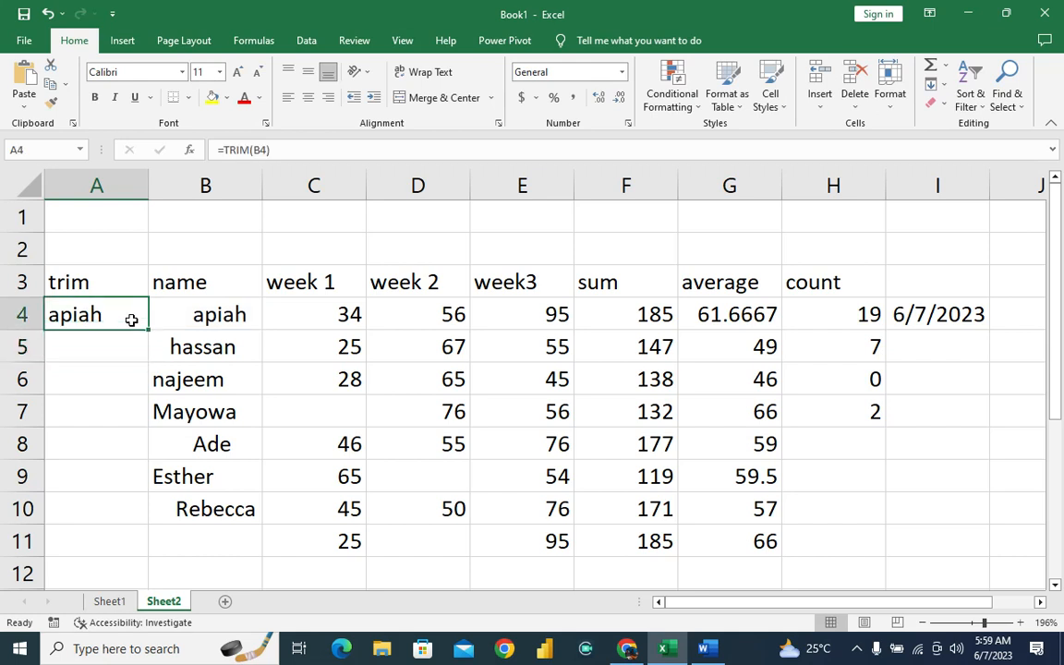
left_click(267, 150)
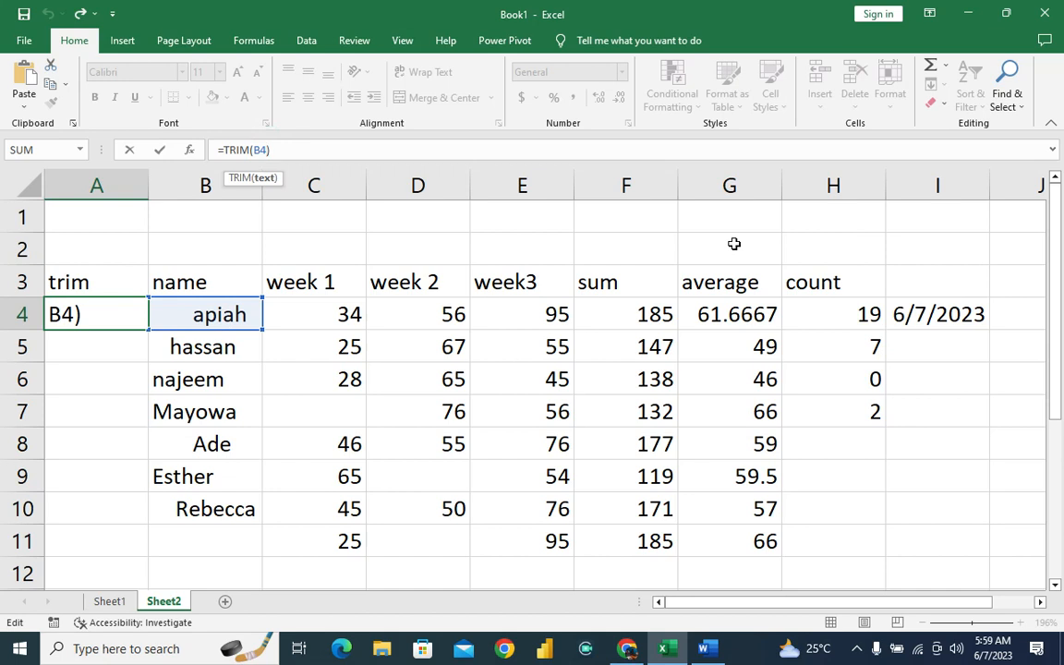
type(":b10")
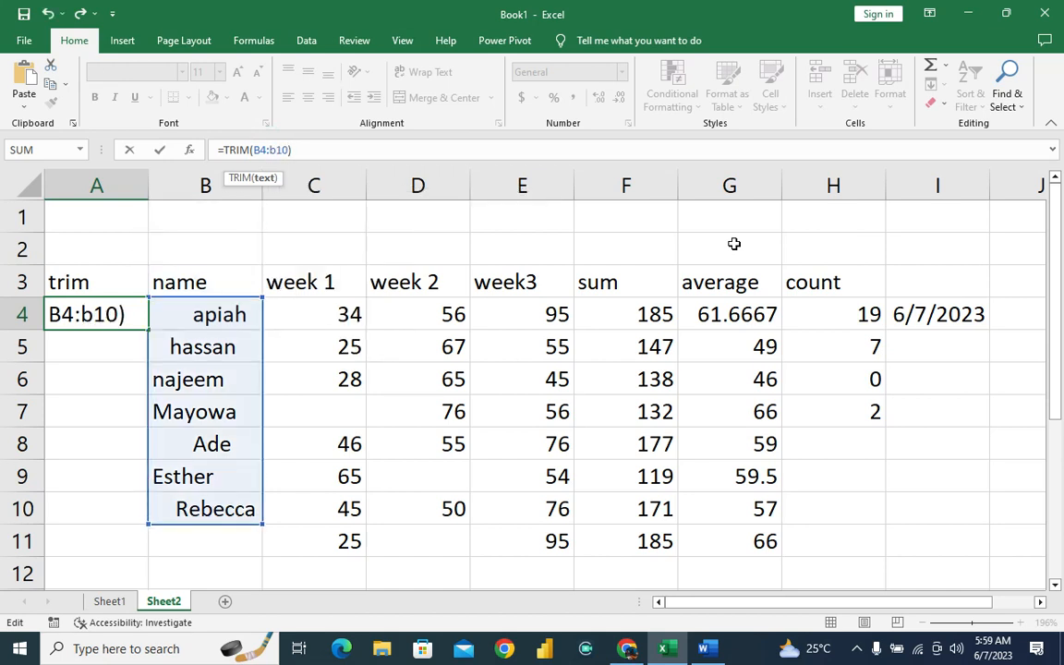
key("Return")
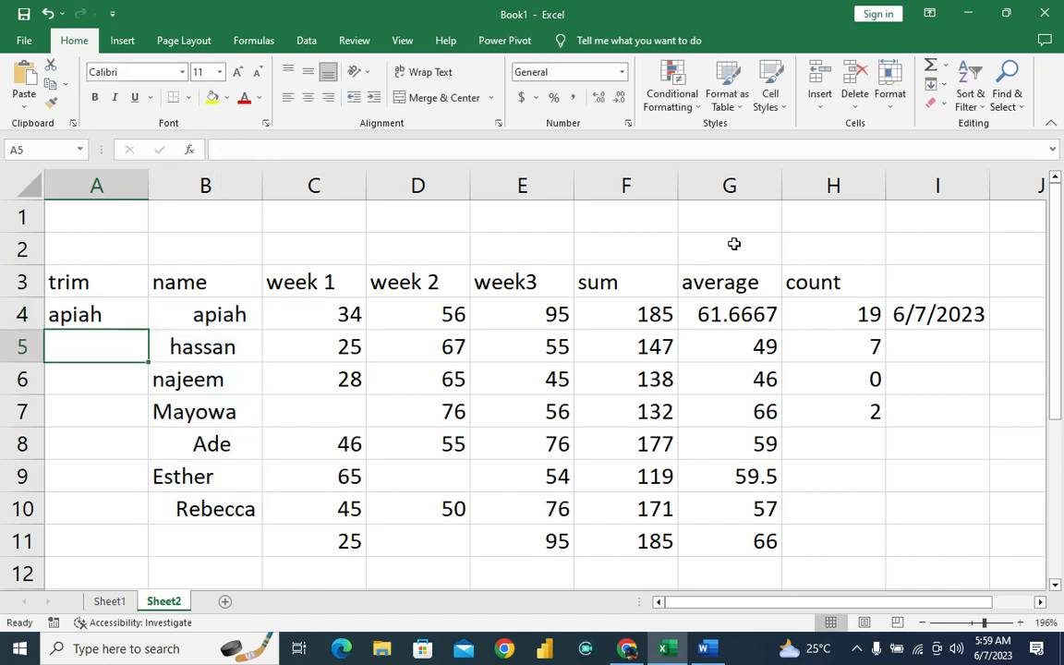
Fill the TRIM formula in A4 down through A10 for the remaining names.
key("Up")
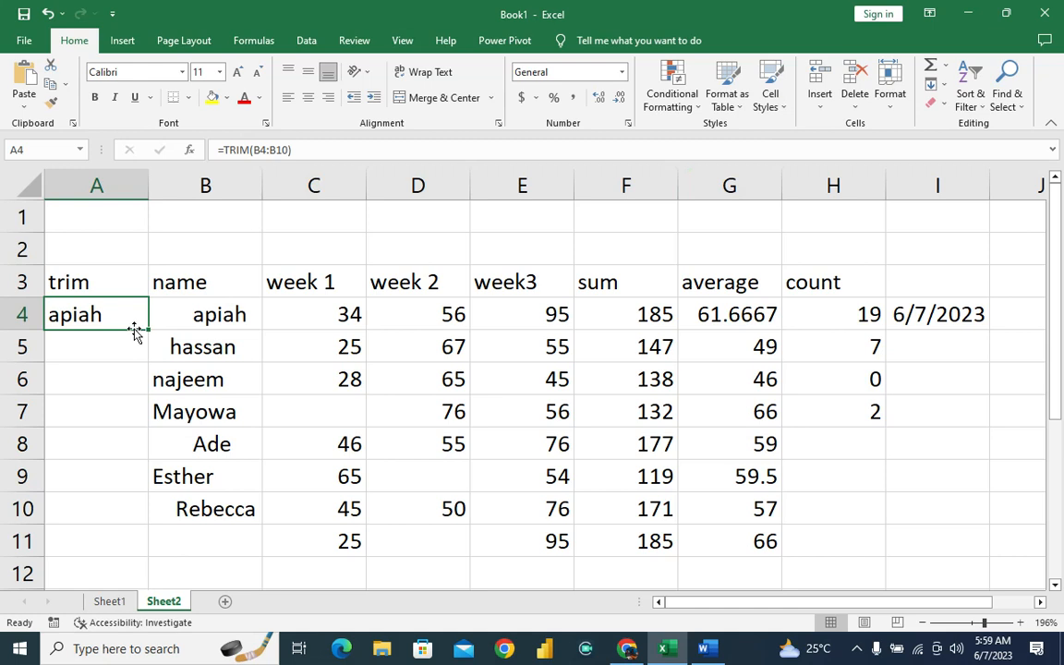
left_click_drag(149, 329, 148, 522)
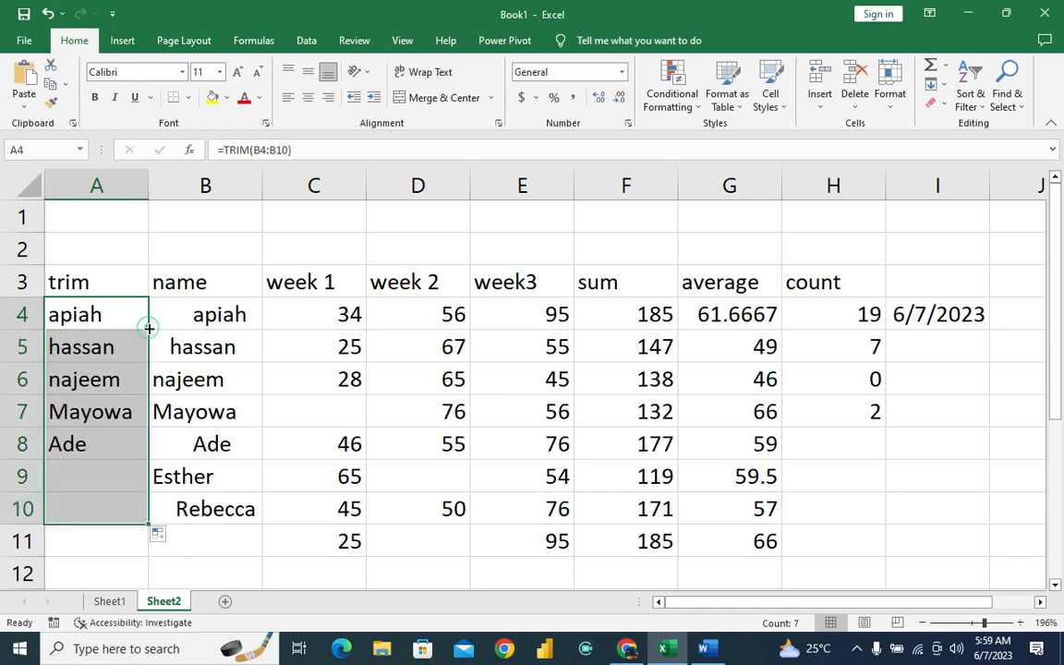
left_click(277, 431)
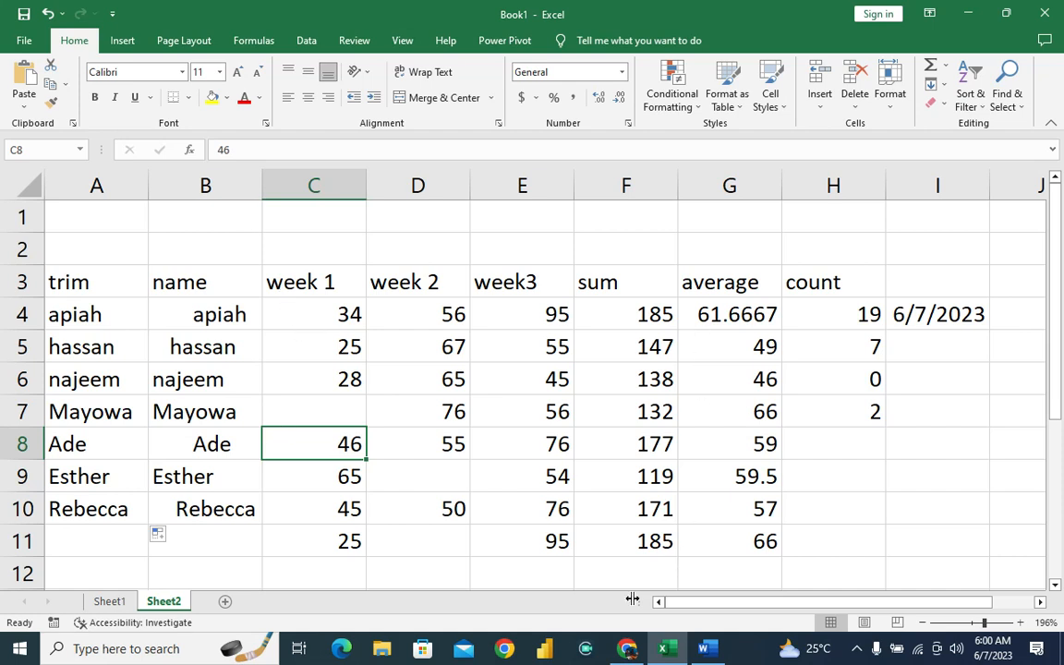
Consult the function list on Sheet1, and clear the contents of column I on Sheet2.
left_click(108, 601)
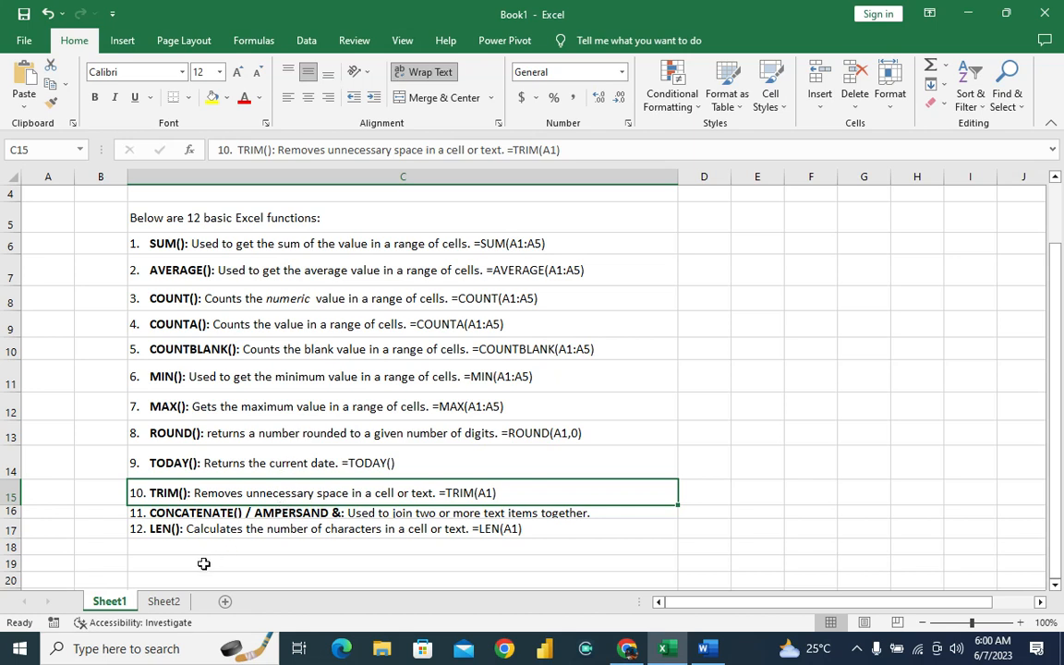
left_click(178, 602)
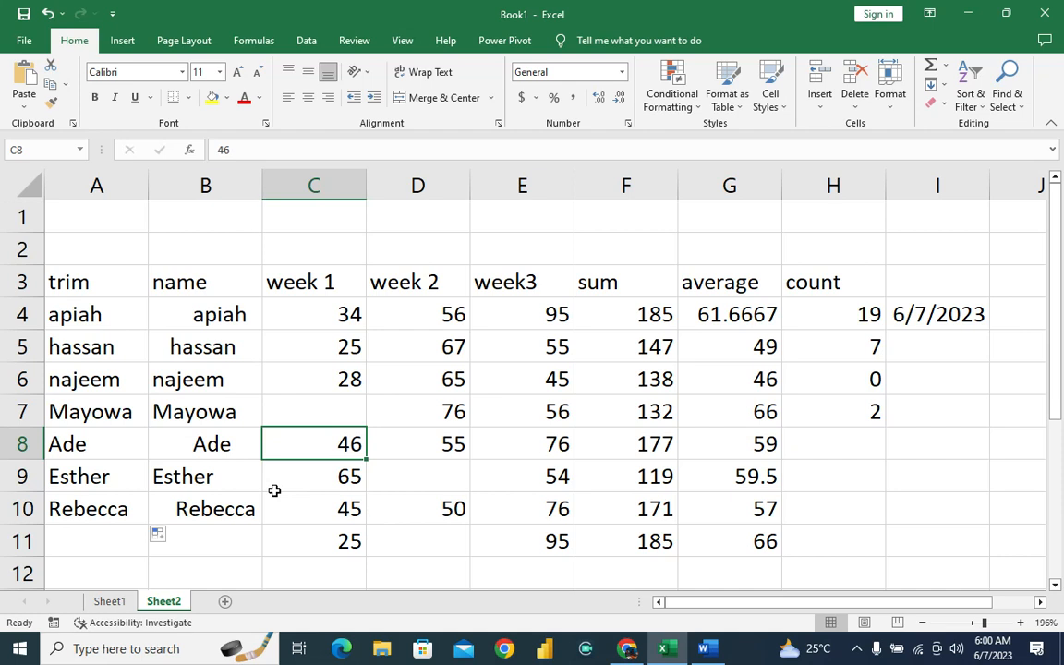
left_click(928, 180)
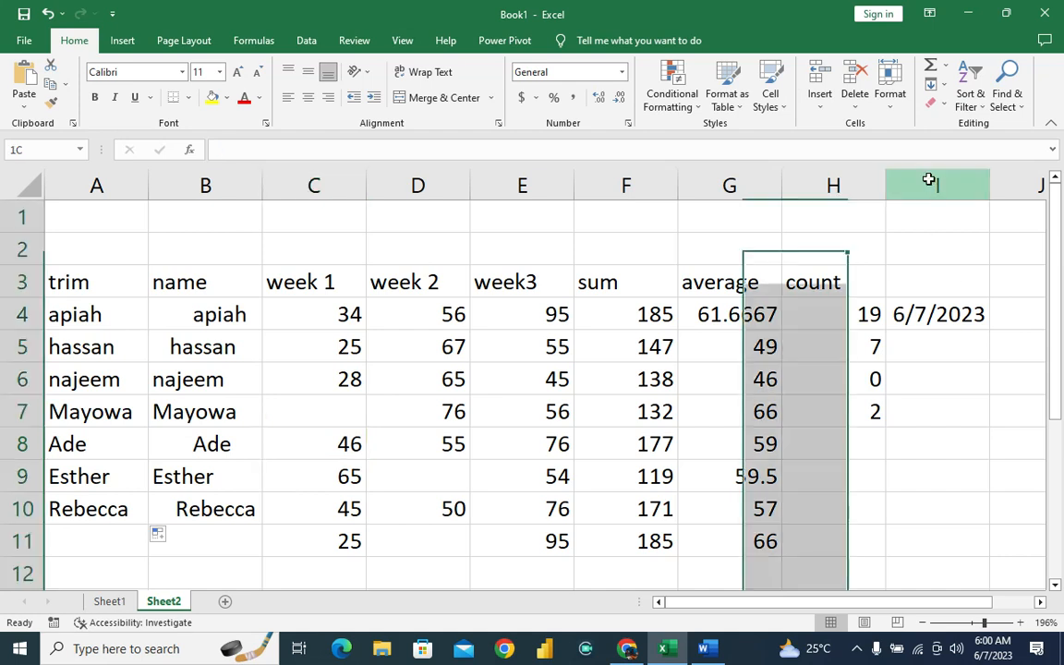
key("Delete")
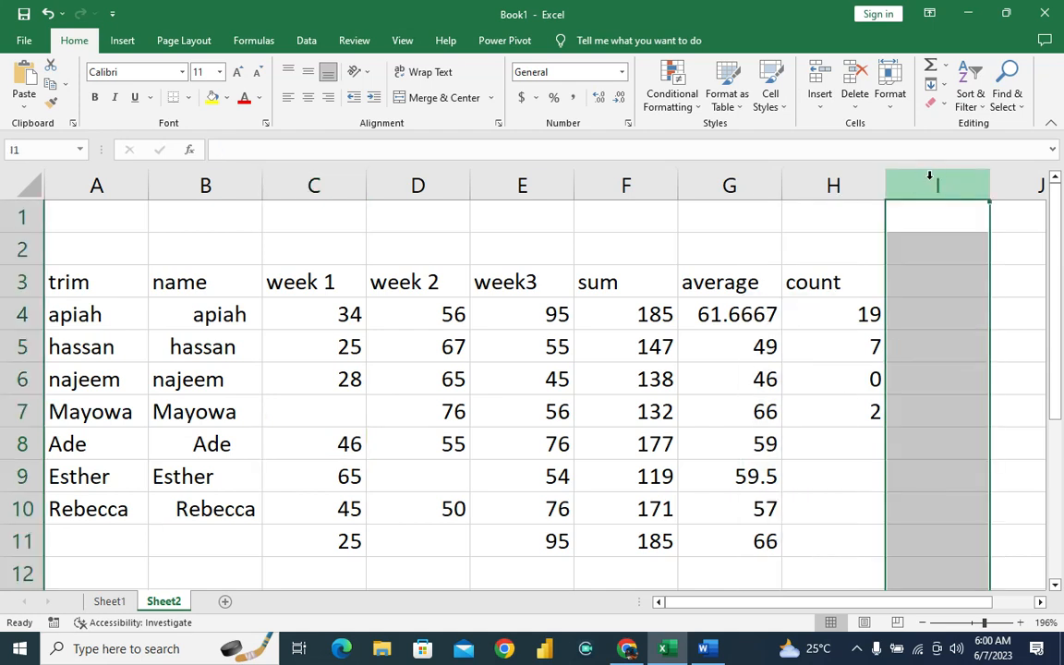
Enter the header names in I3, next to the count header.
left_click(919, 282)
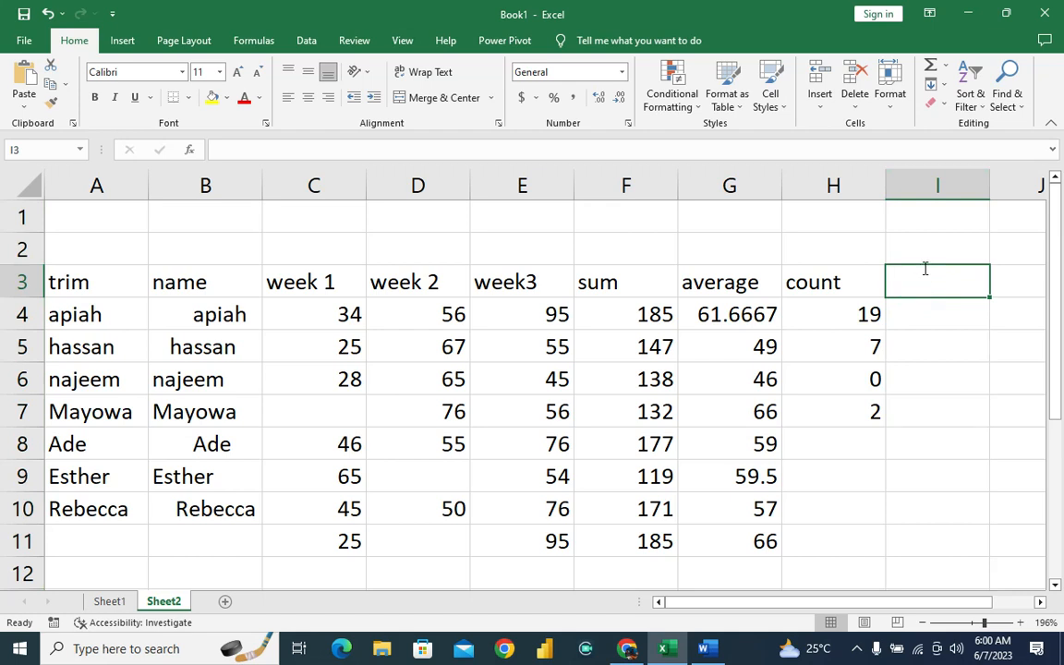
type("names")
key("Return")
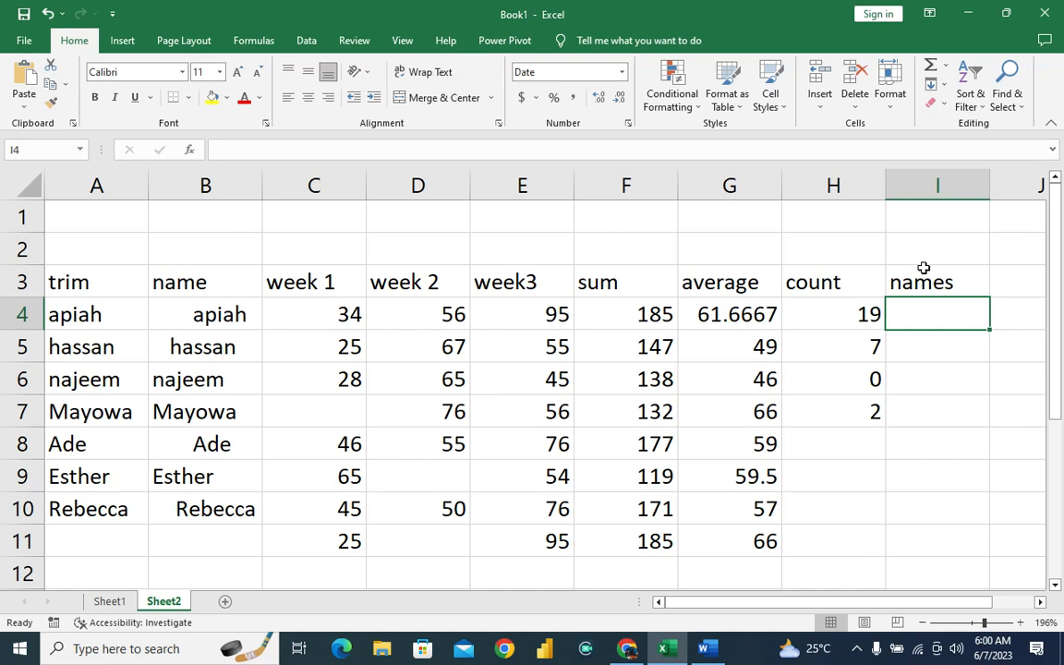
Enter the partial formula =concate in I4, under the names header.
type("co")
key("BackSpace")
key("BackSpace")
type("c")
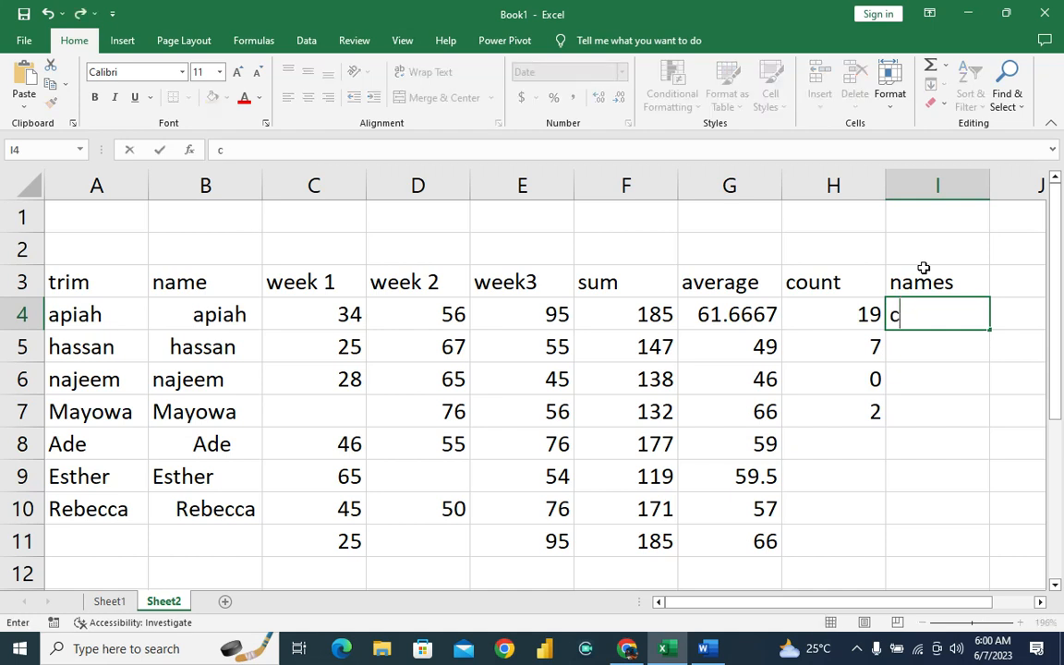
key("BackSpace")
type("=co")
type("ncaatena")
key("BackSpace")
key("BackSpace")
key("BackSpace")
key("BackSpace")
key("BackSpace")
type("te")
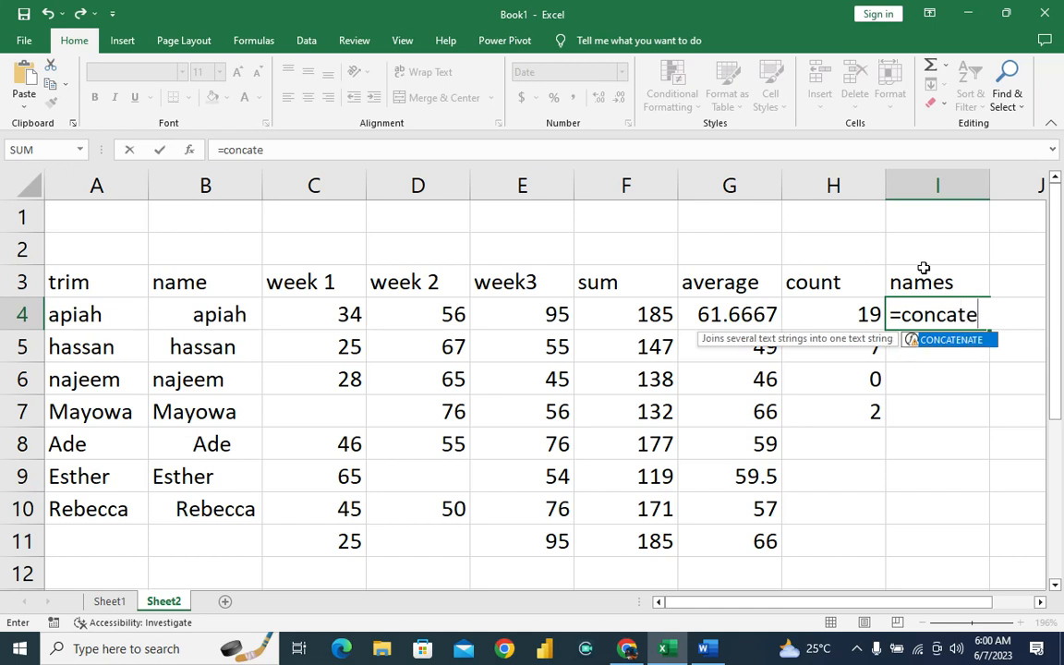
key("Return")
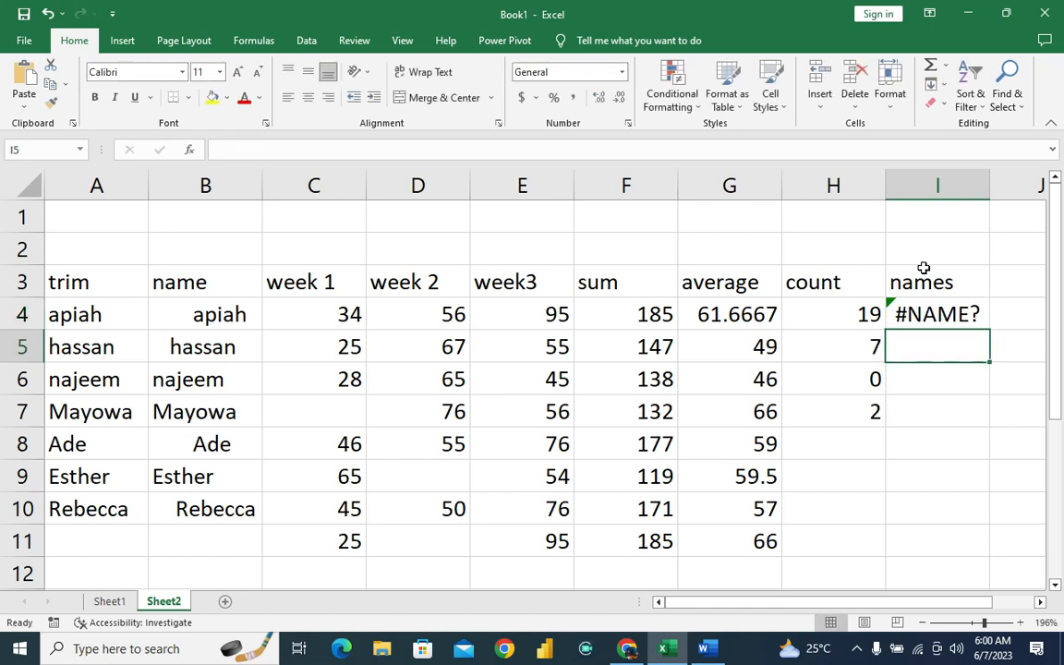
Complete the function name in I4 as =CONCATENATE( ready for its arguments.
key("Up")
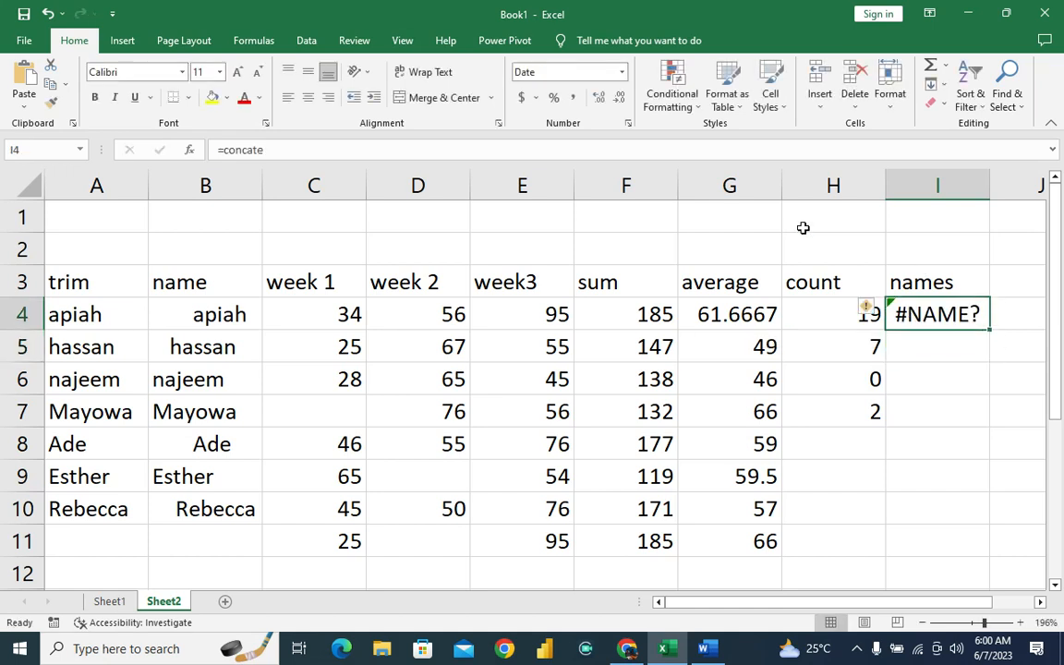
left_click(278, 148)
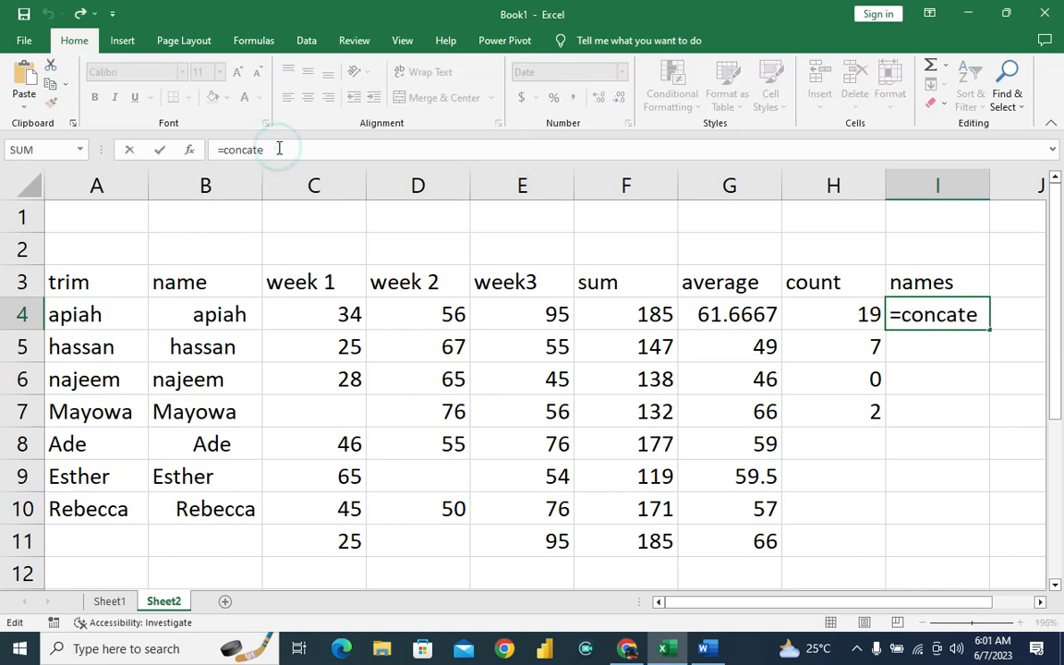
type("nate")
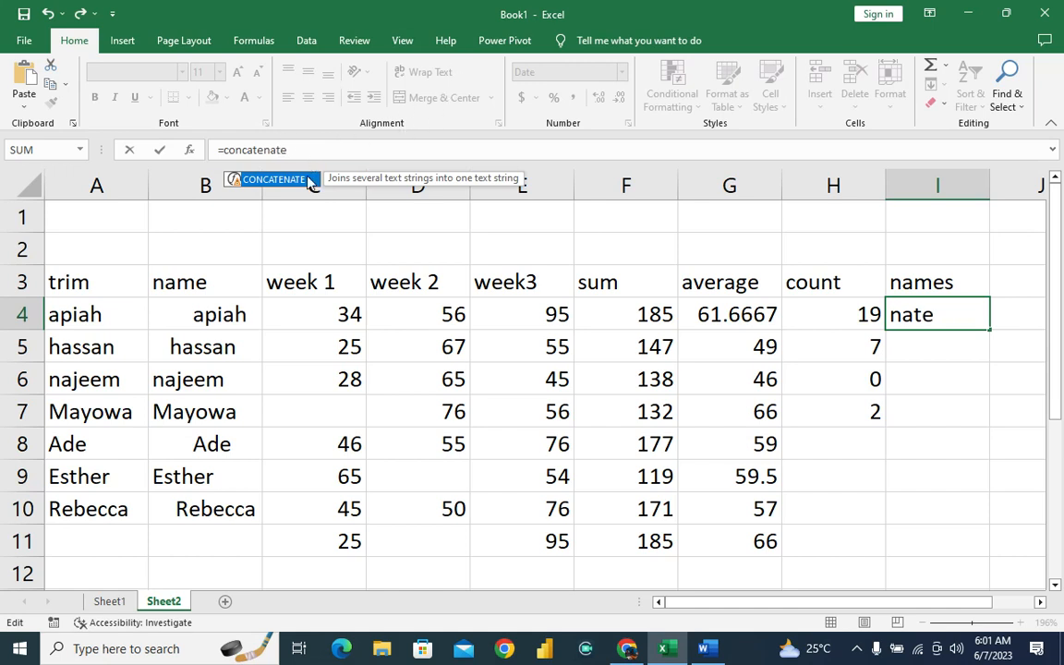
double_click(310, 181)
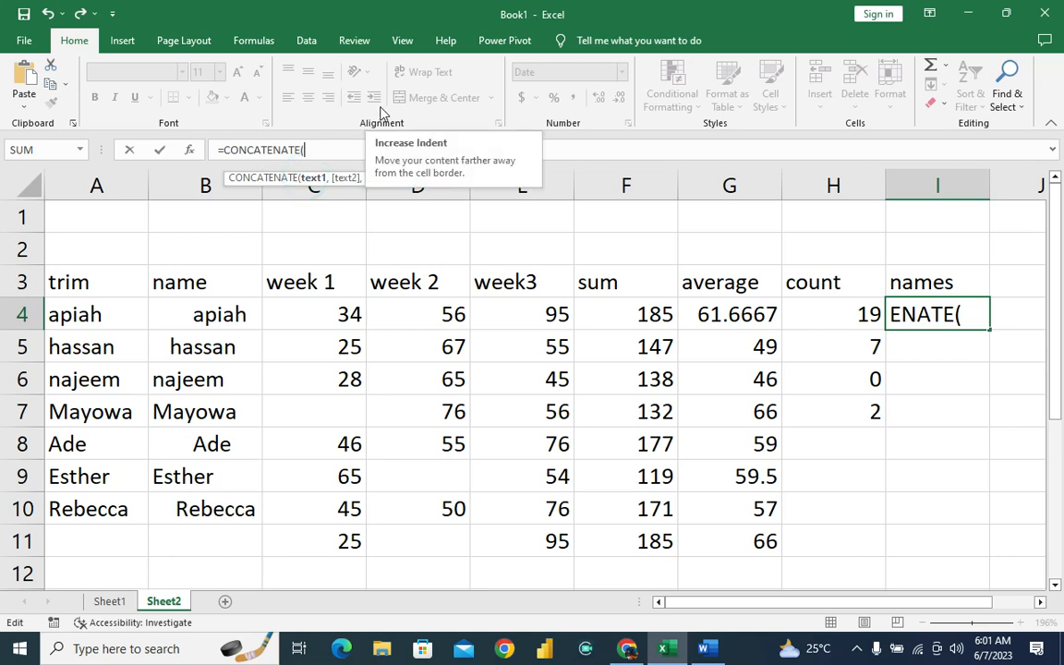
type("tr")
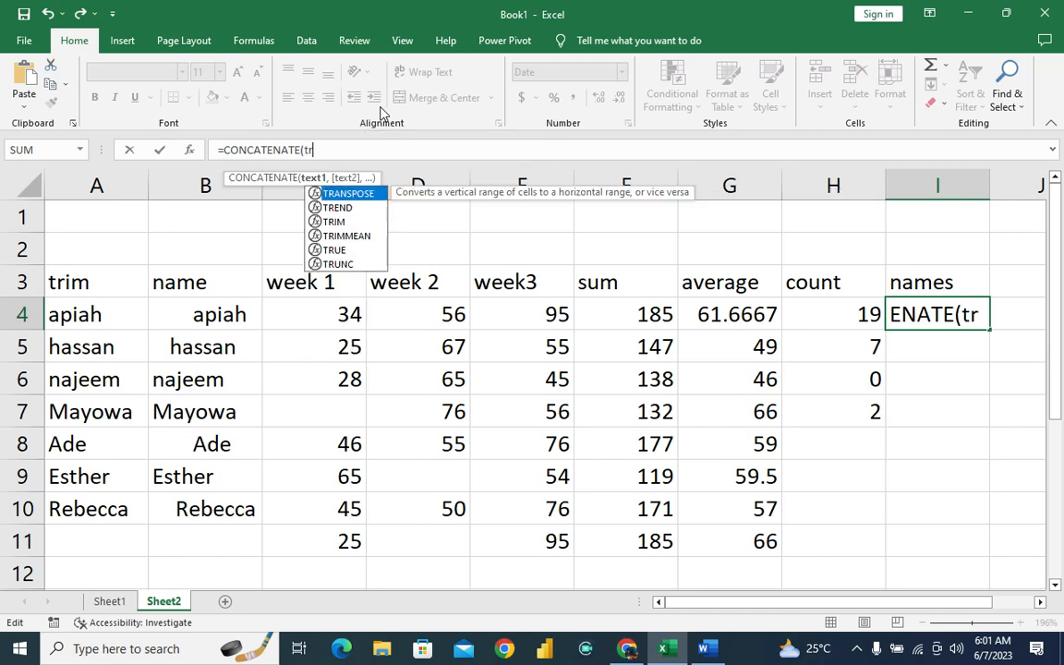
type("im")
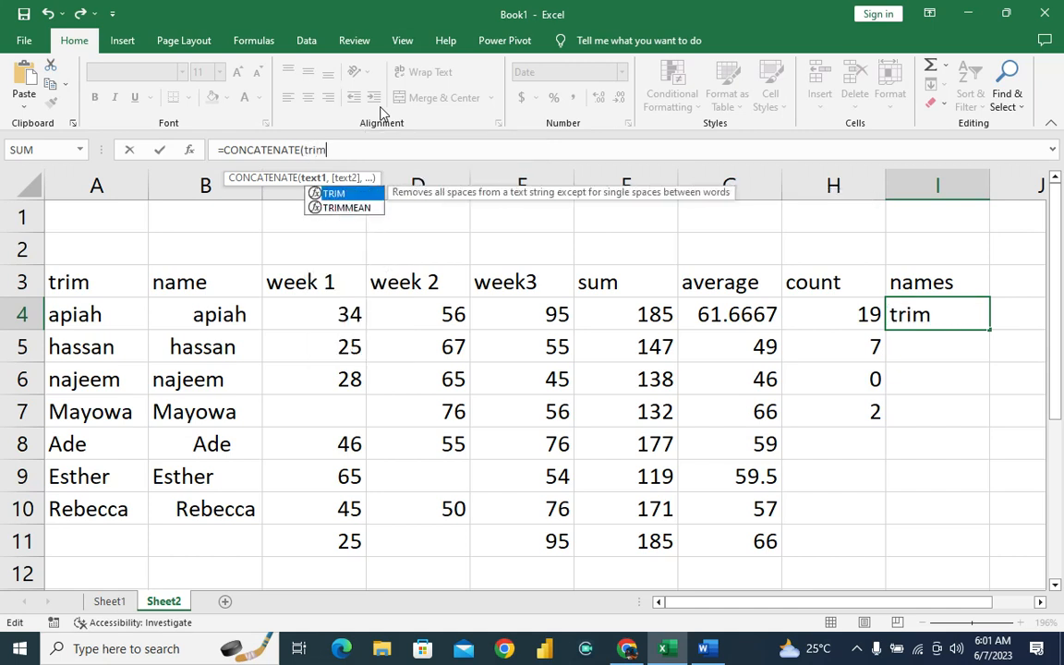
key("BackSpace")
key("BackSpace")
key("BackSpace")
key("BackSpace")
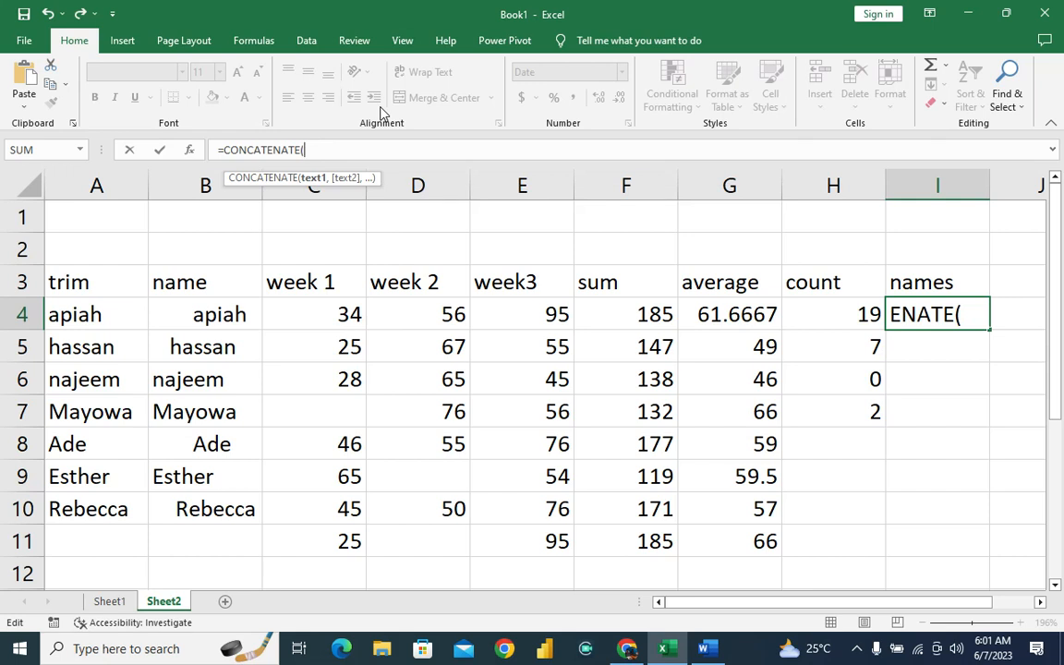
Join the trimmed name in A4 with the week 1 value in C4 as the CONCATENATE arguments in I4.
type("a")
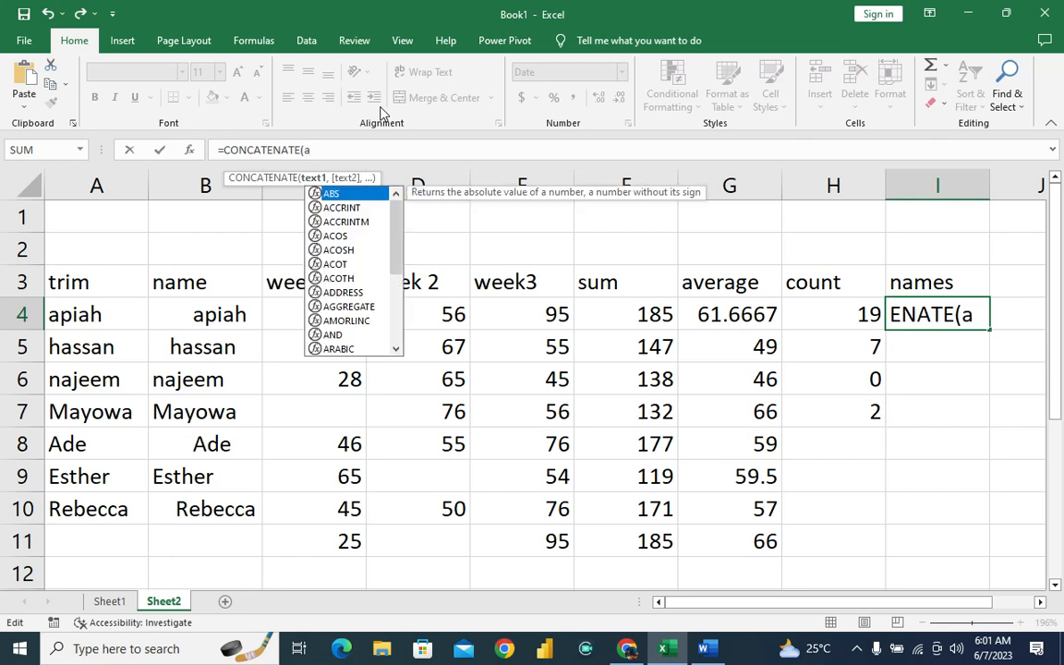
type("4")
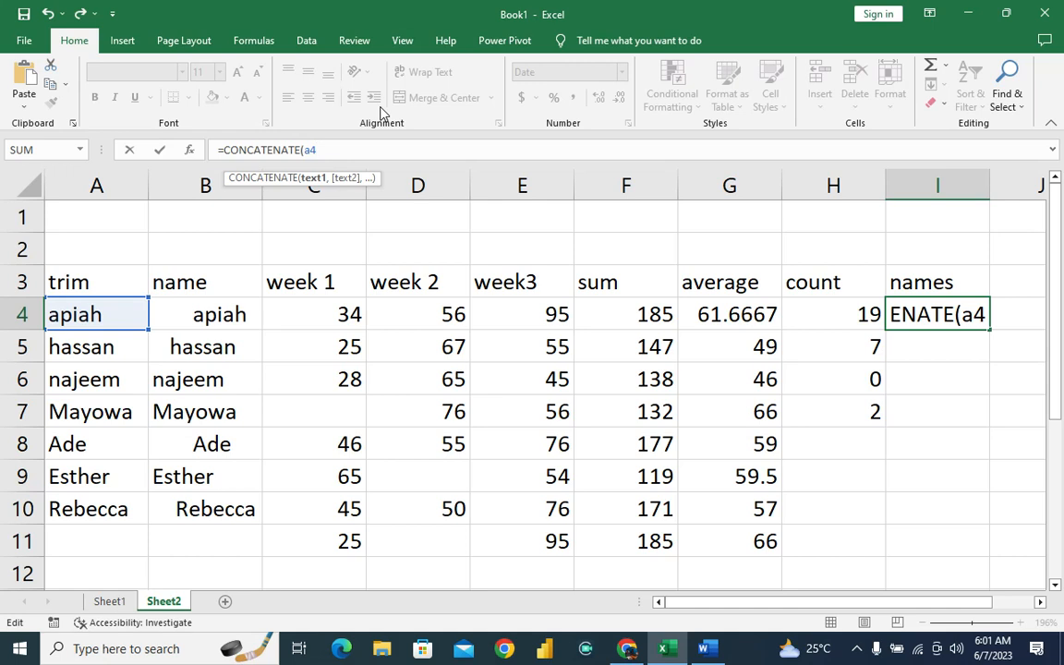
type(",")
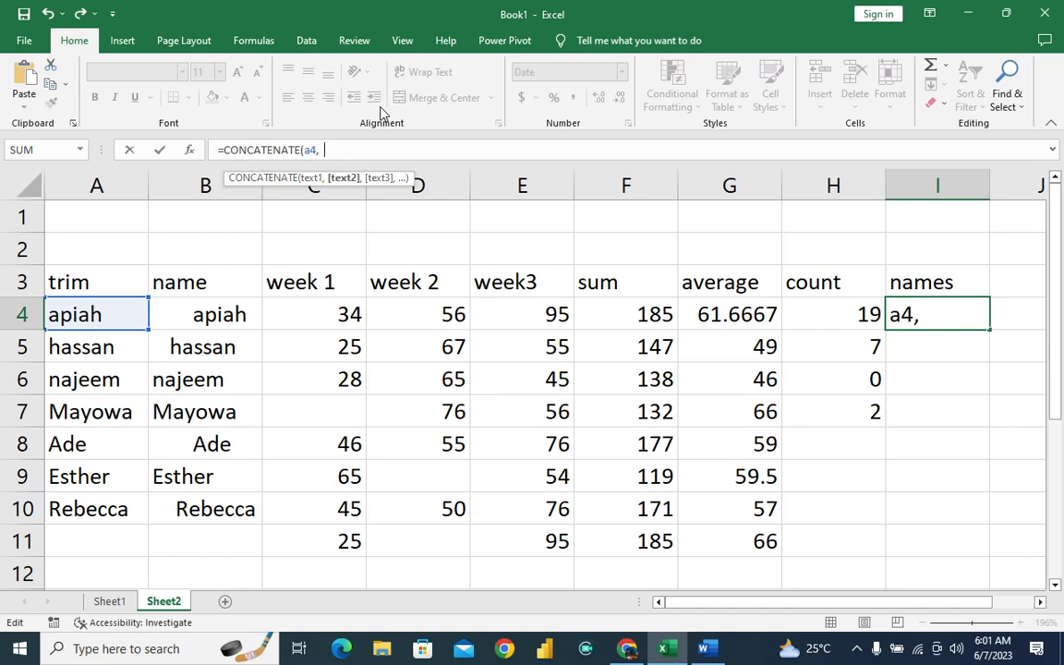
type("c4")
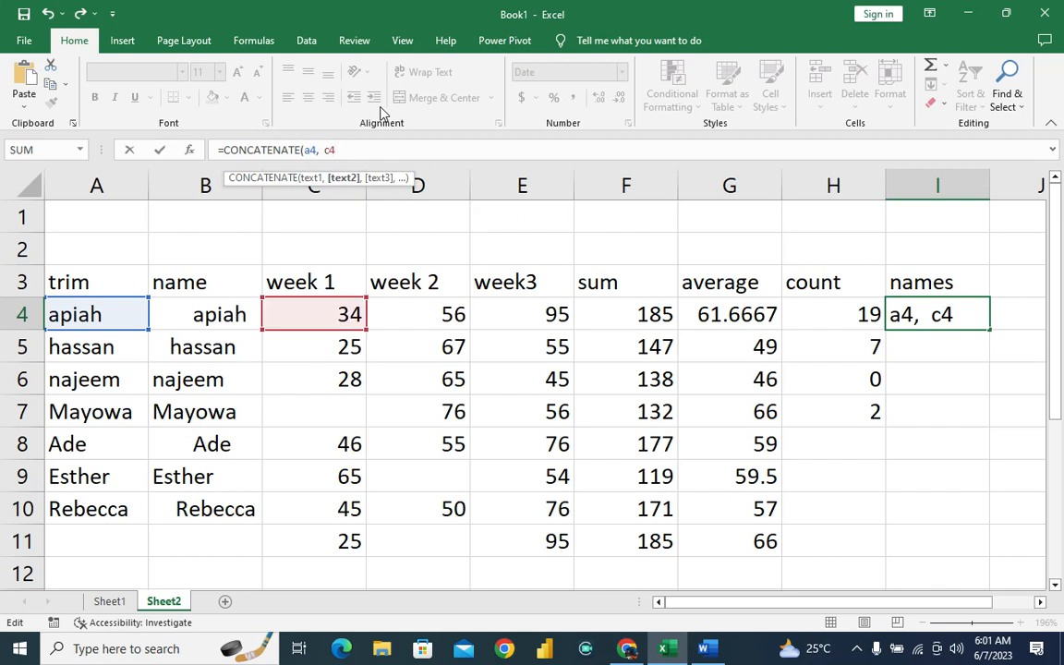
type(")")
key("Return")
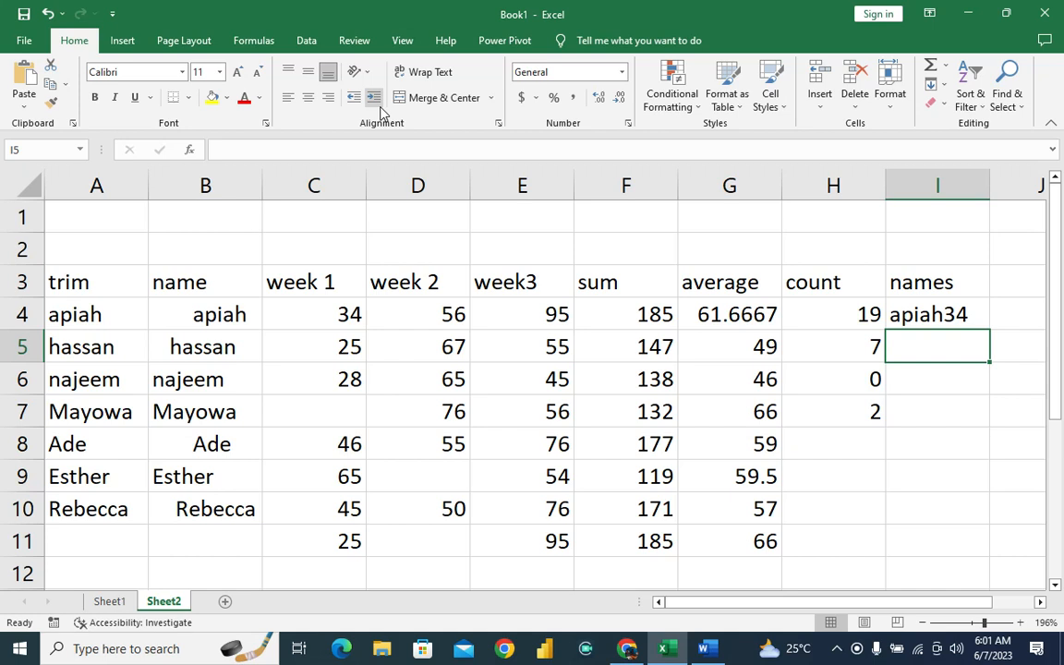
Insert a quoted blank-space argument between A4 and C4 in the CONCATENATE formula in I4.
left_click(940, 318)
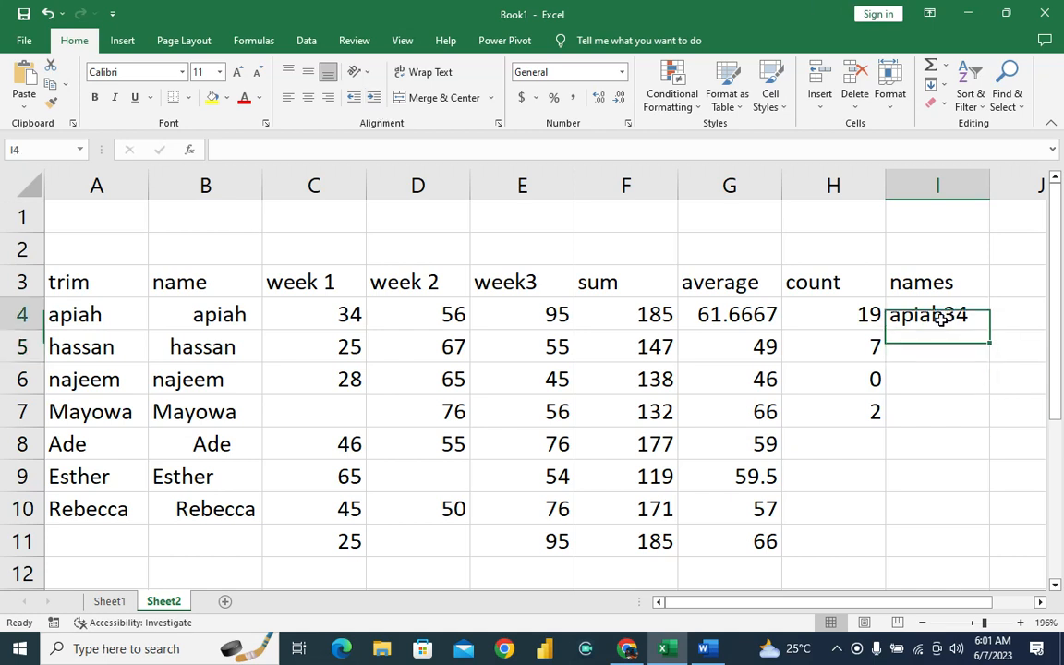
left_click(322, 150)
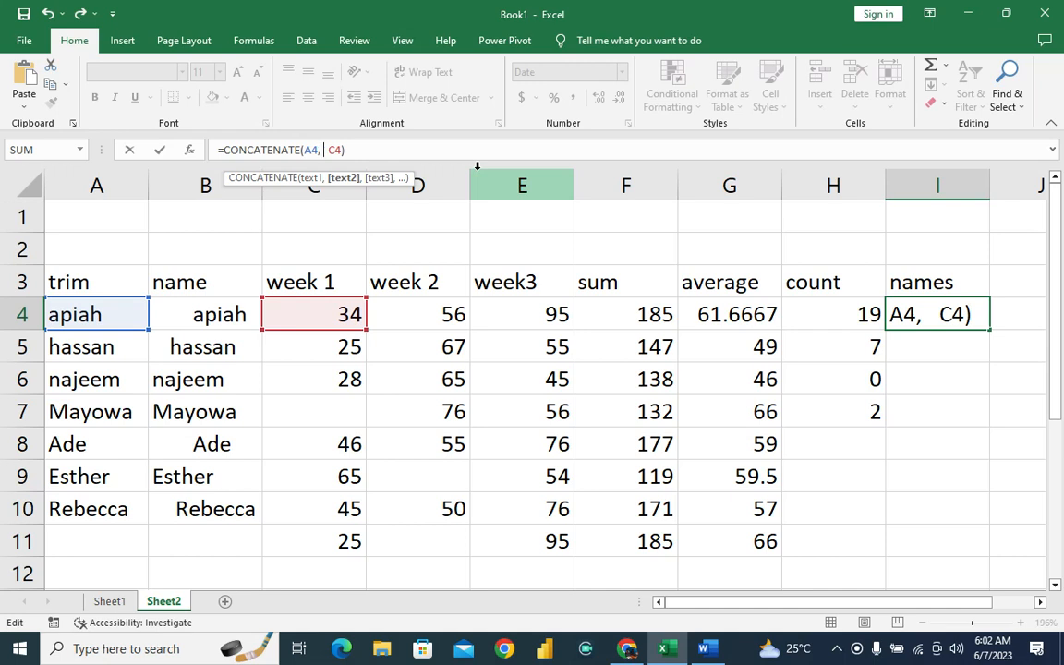
type("\"")
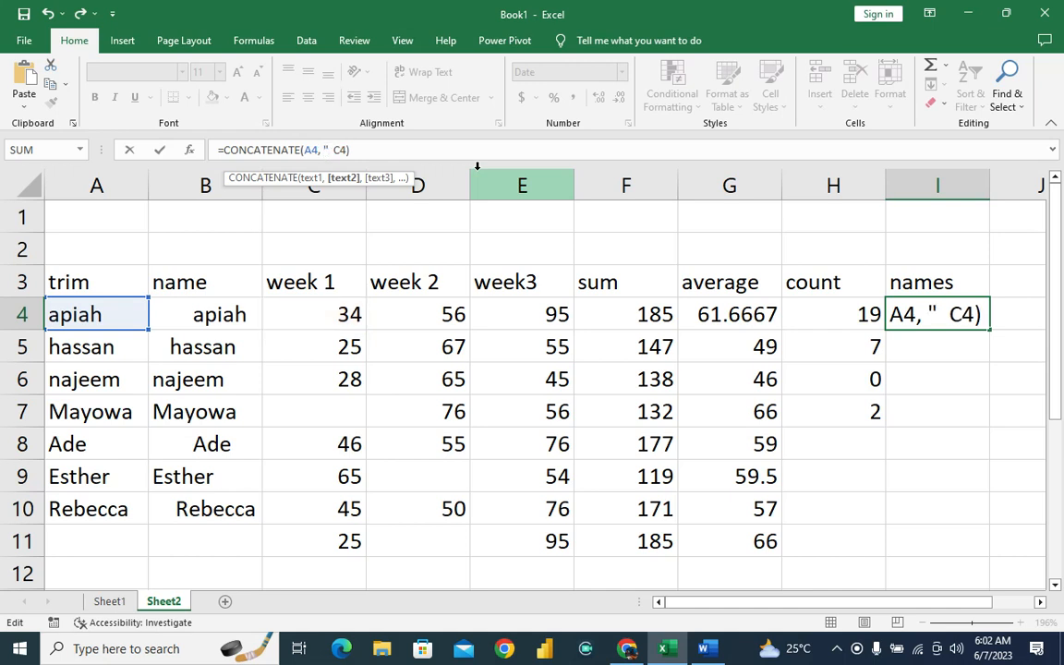
type("\"")
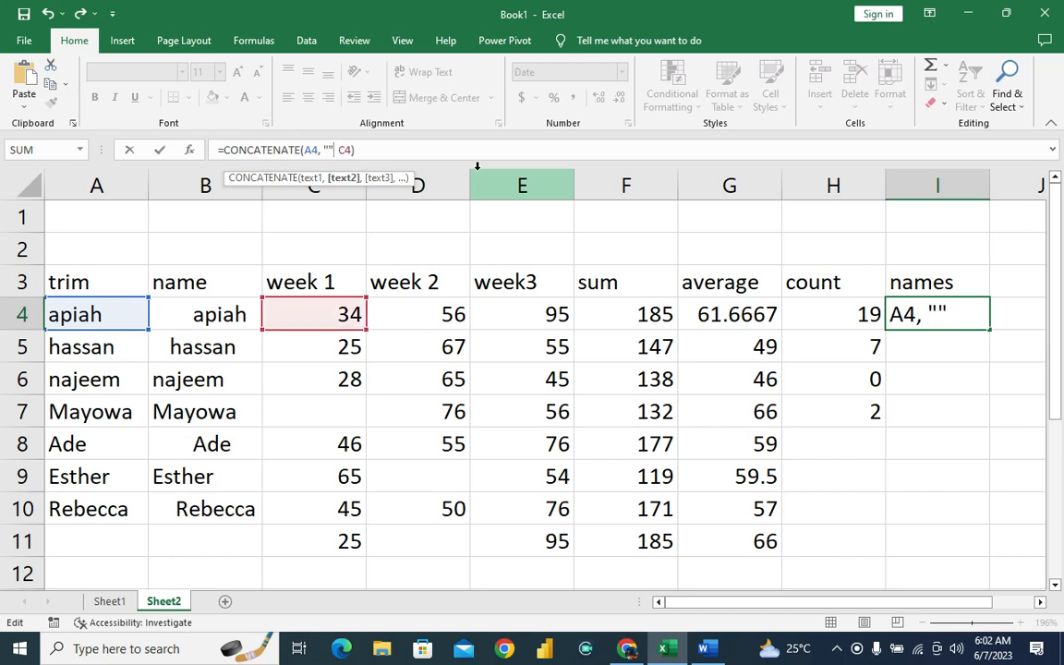
key("Left")
type(",")
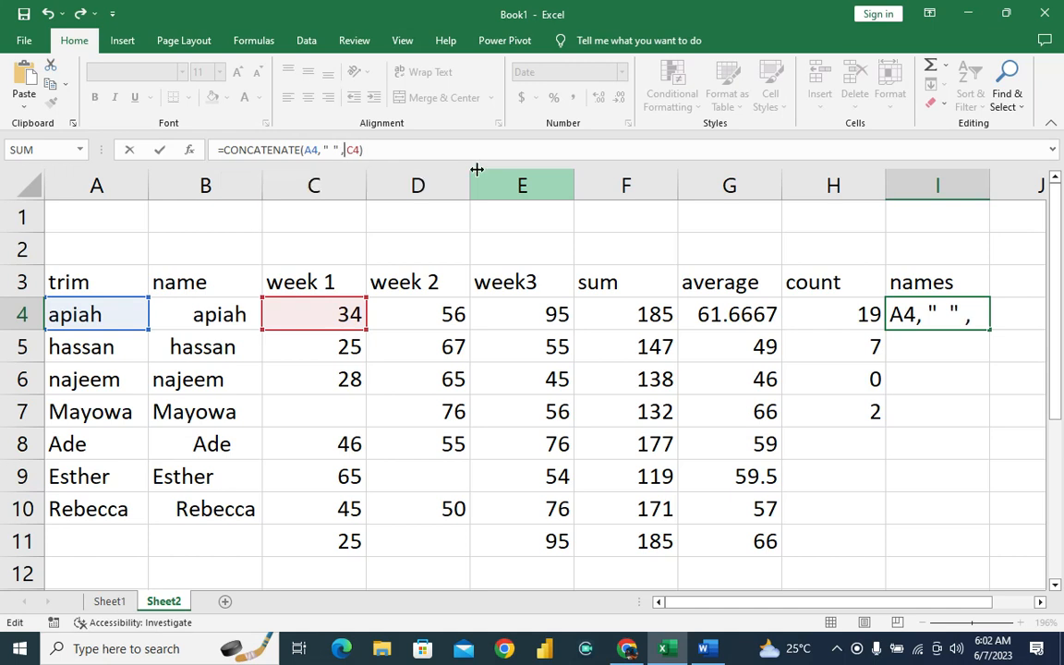
key("Return")
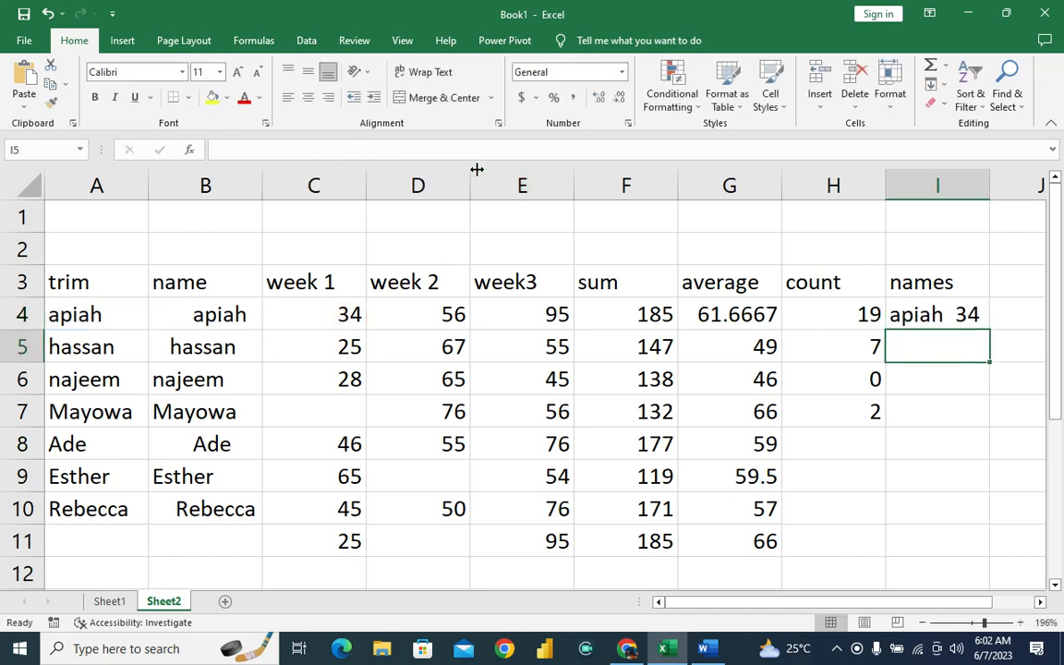
Fill the CONCATENATE formula from I4 down through I10 and autofit the width of column I.
left_click(965, 319)
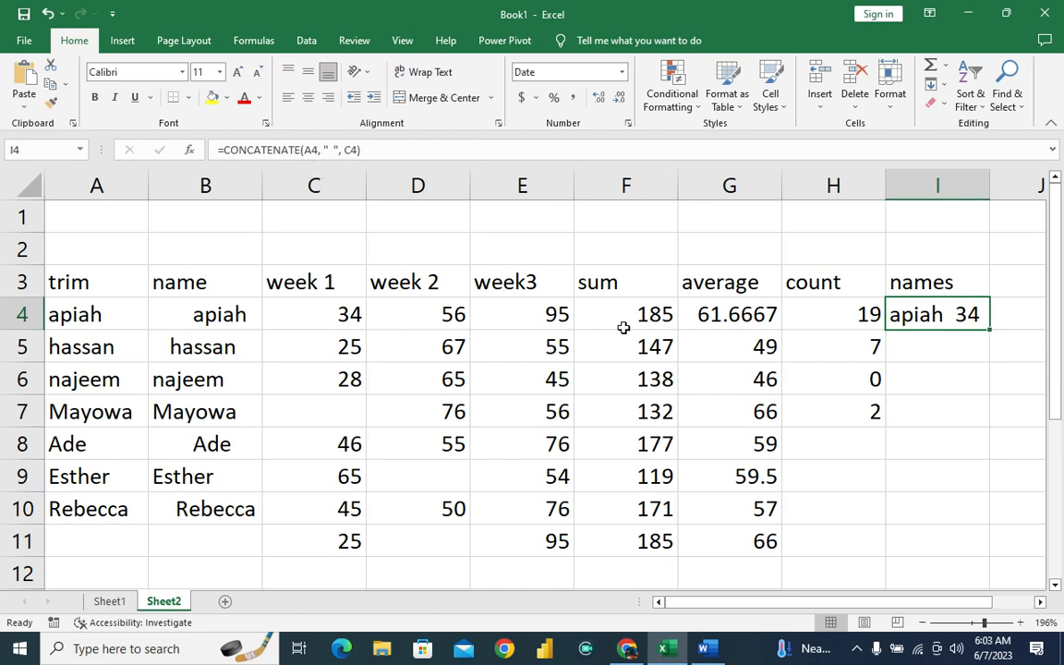
double_click(991, 330)
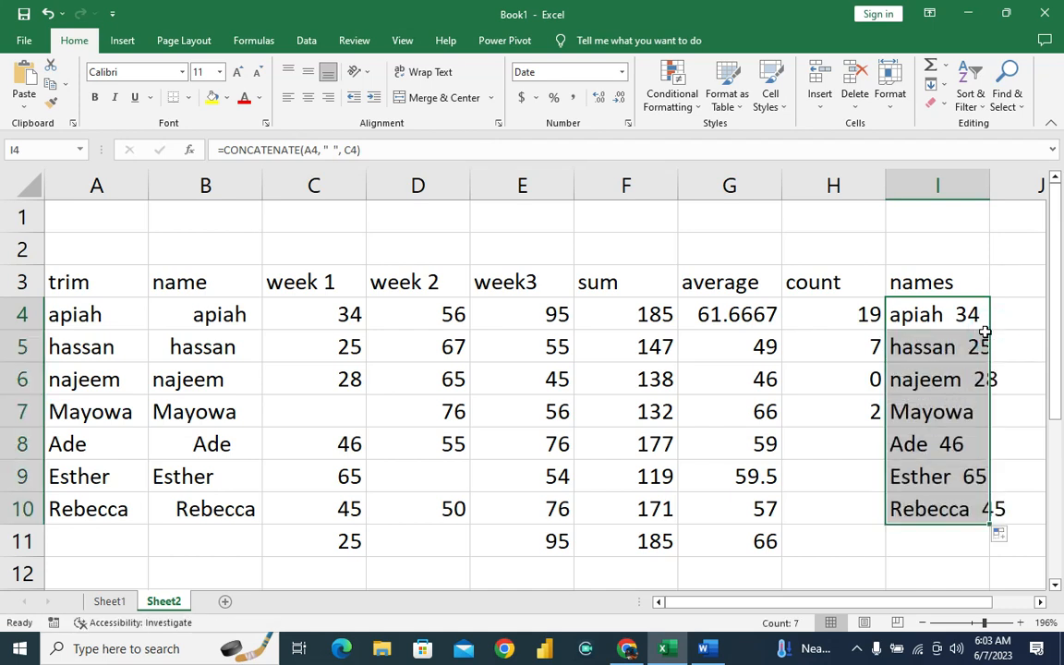
double_click(989, 184)
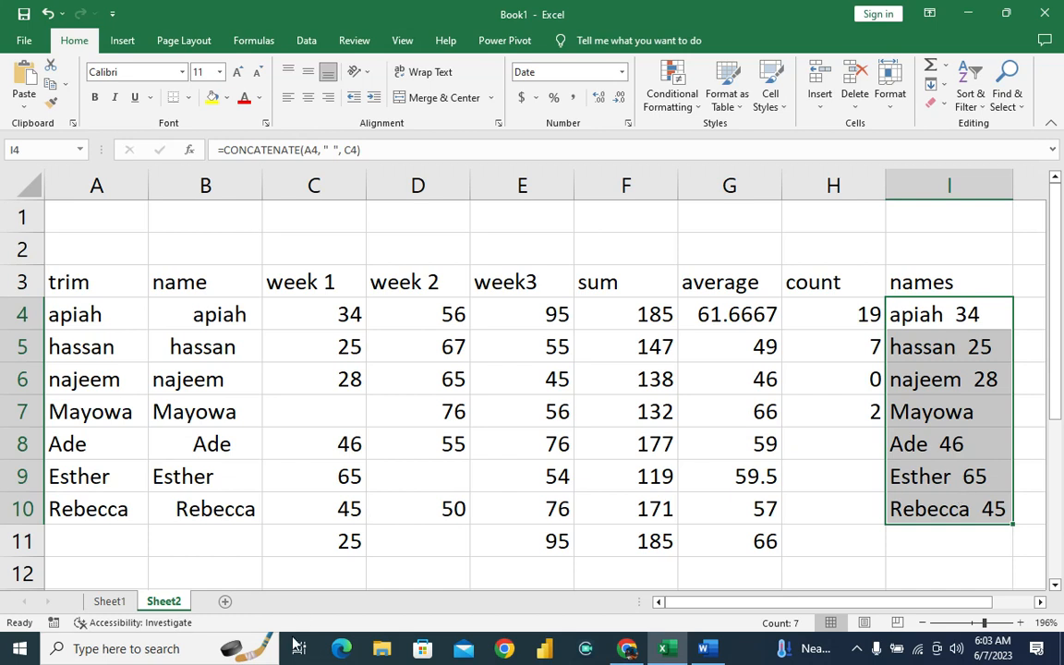
Check the name in B7 and its week 1 cell C7, and return to the function list on Sheet1.
left_click(197, 416)
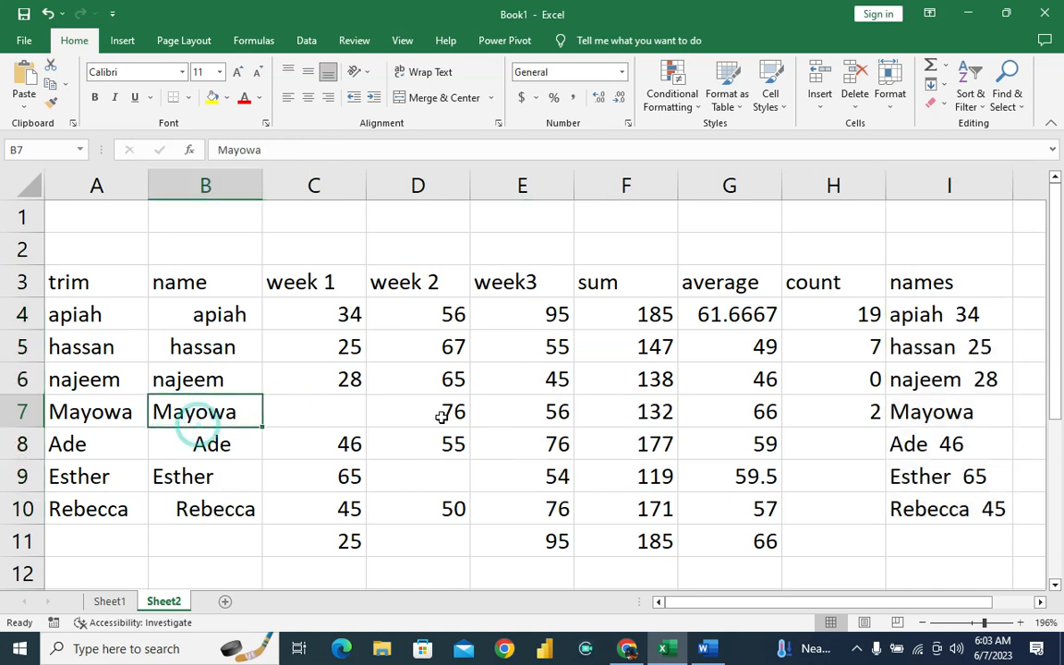
left_click(333, 423)
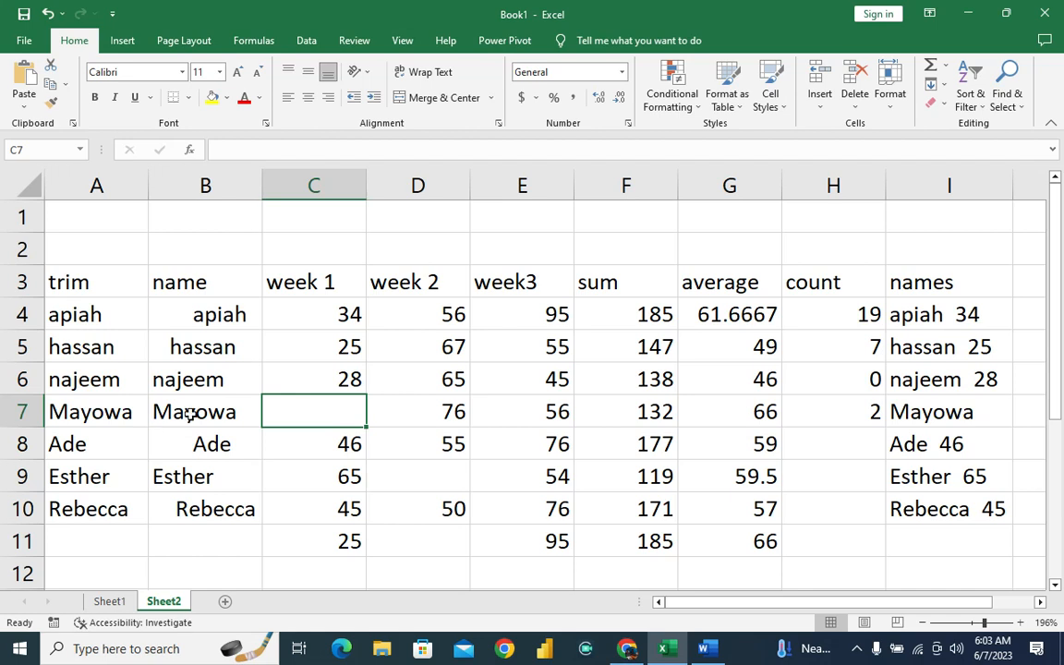
left_click(103, 600)
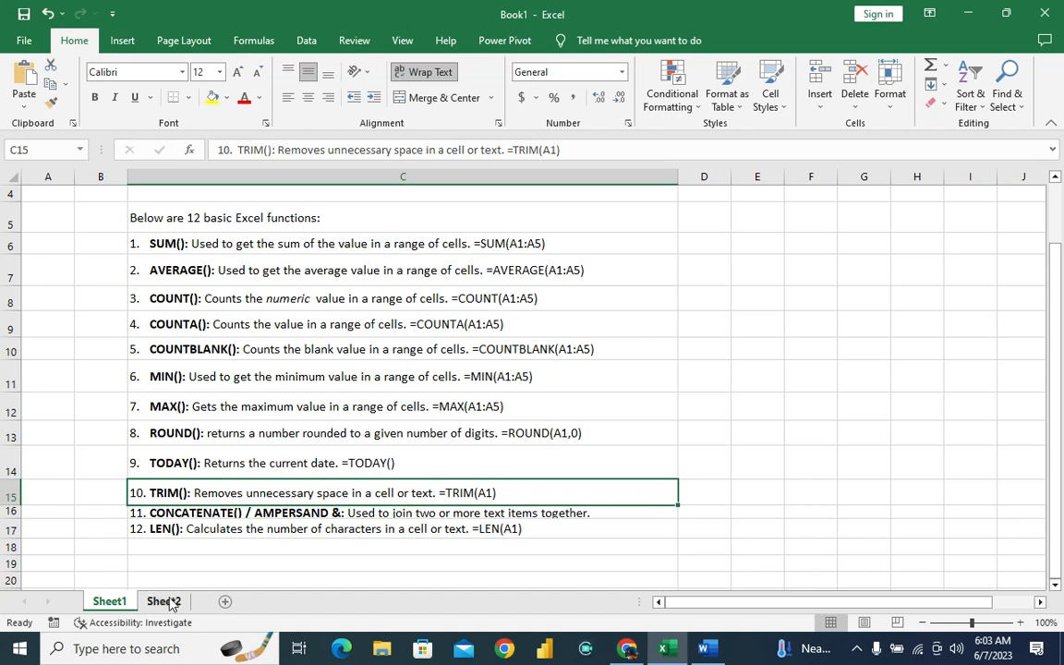
left_click(857, 652)
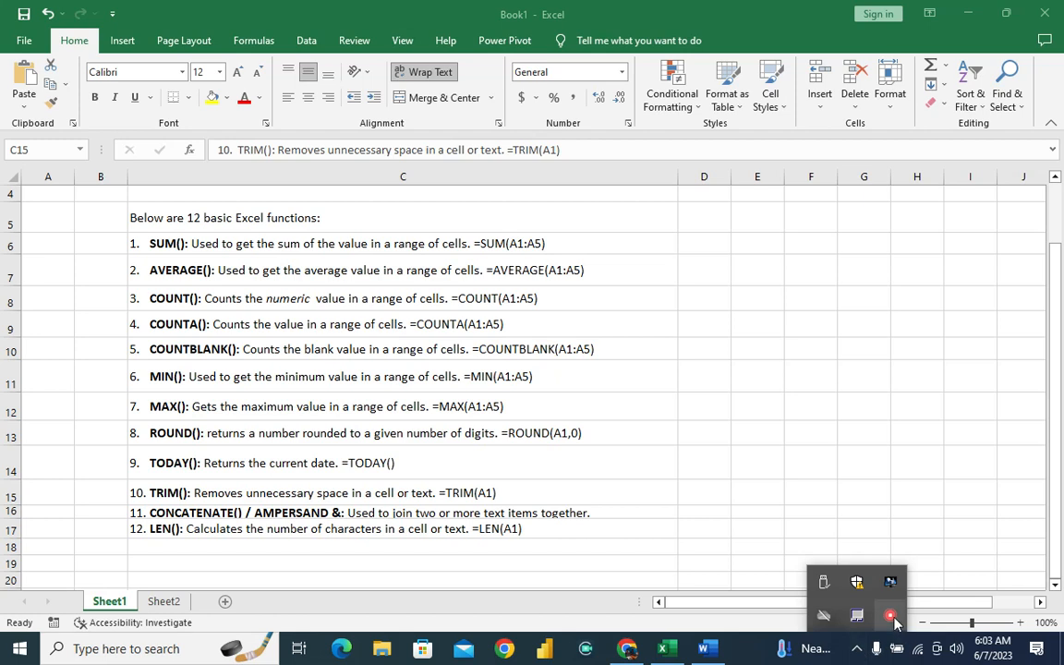
right_click(892, 621)
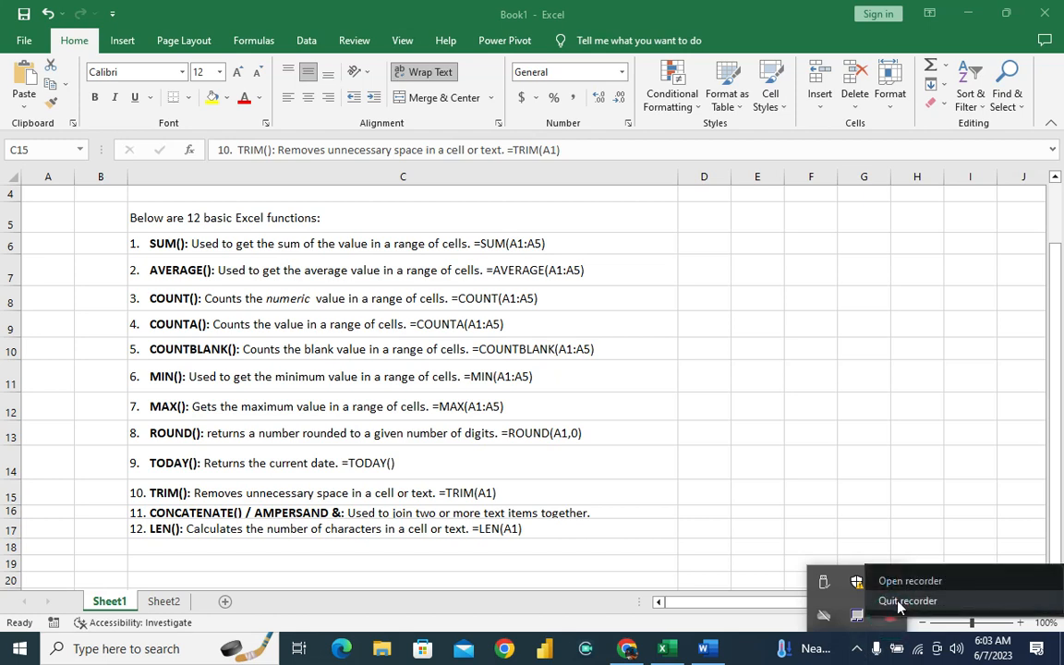